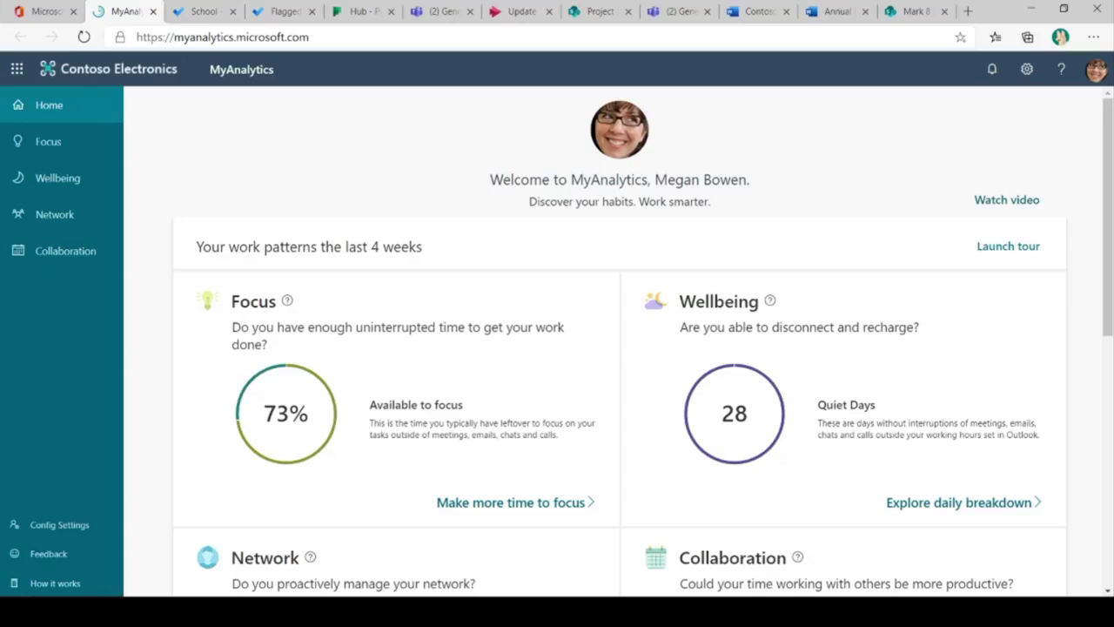
Step: Open the Focus page and review the weekly average of focus time and the 4 week trend
{"action": "left_click", "coordinate": [48, 141]}
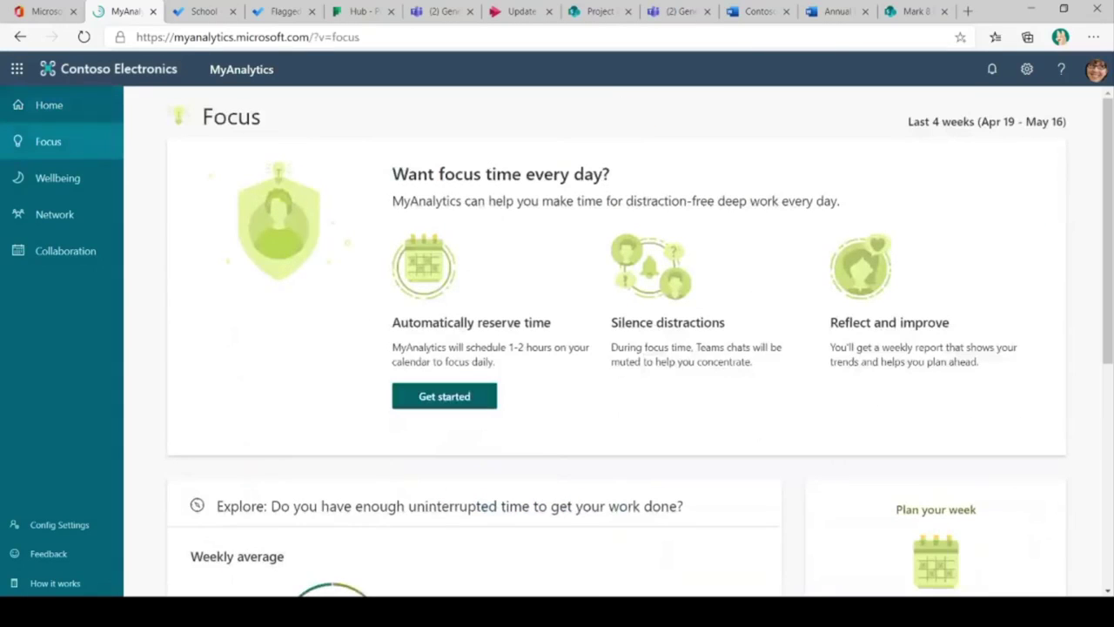
{"action": "scroll", "coordinate": [616, 348], "scroll_direction": "down", "scroll_amount": 4}
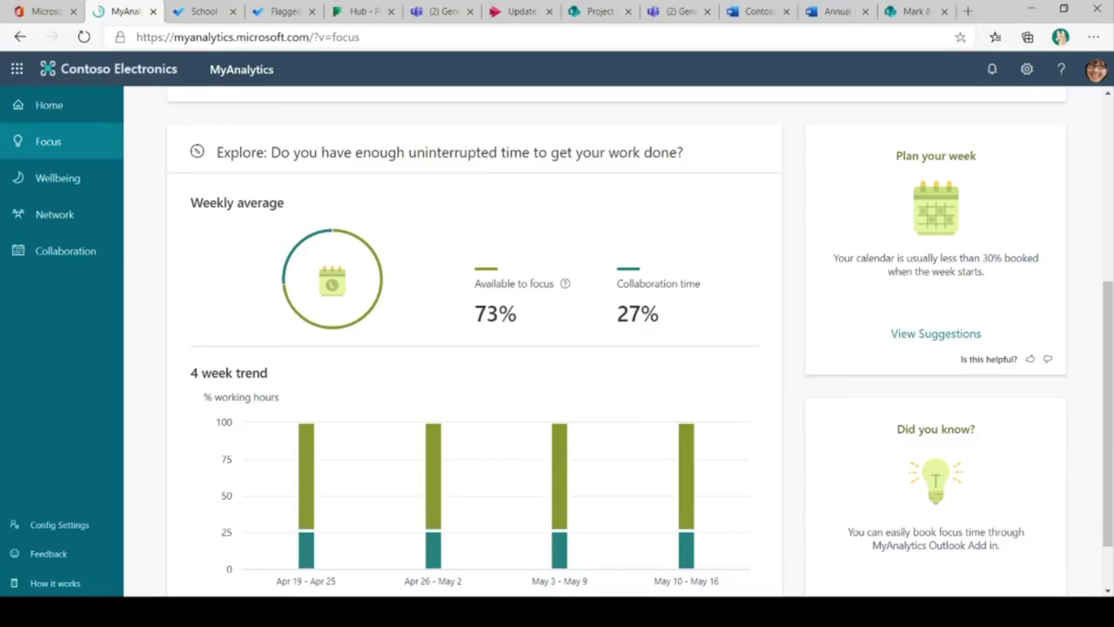
{"action": "scroll", "coordinate": [640, 342], "scroll_direction": "down", "scroll_amount": 1}
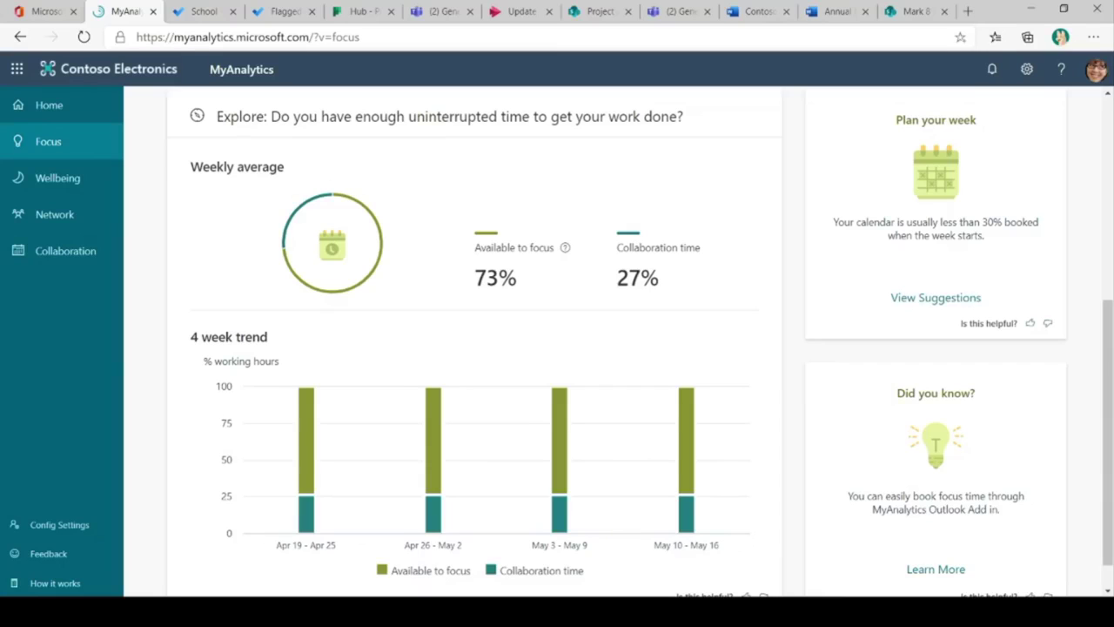
{"action": "scroll", "coordinate": [557, 340], "scroll_direction": "down", "scroll_amount": 1}
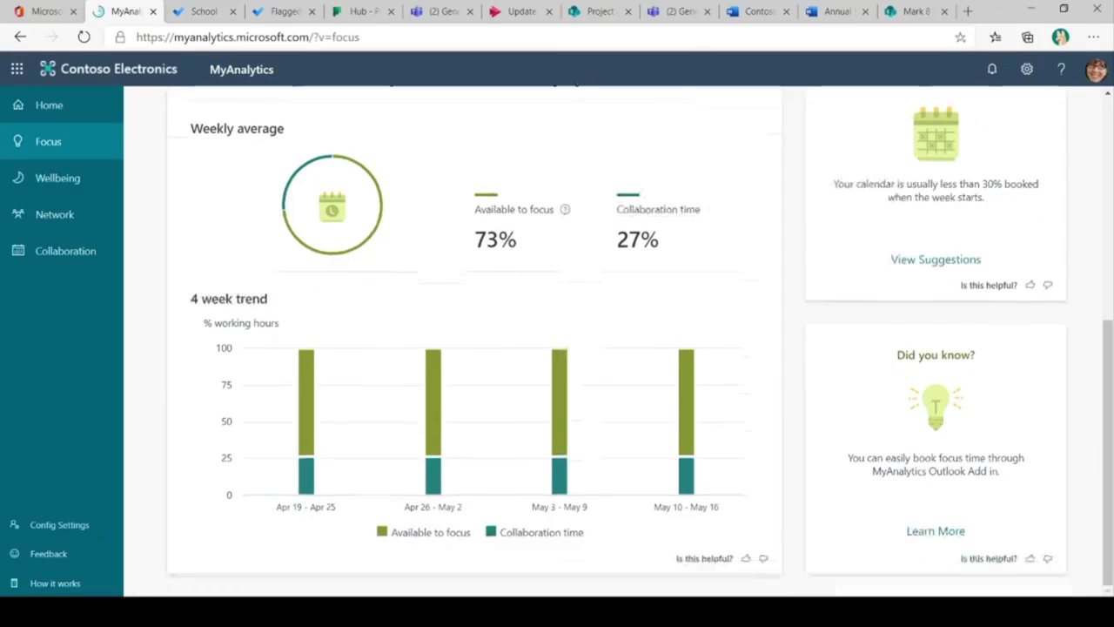
{"action": "scroll", "coordinate": [557, 339], "scroll_direction": "up", "scroll_amount": 2}
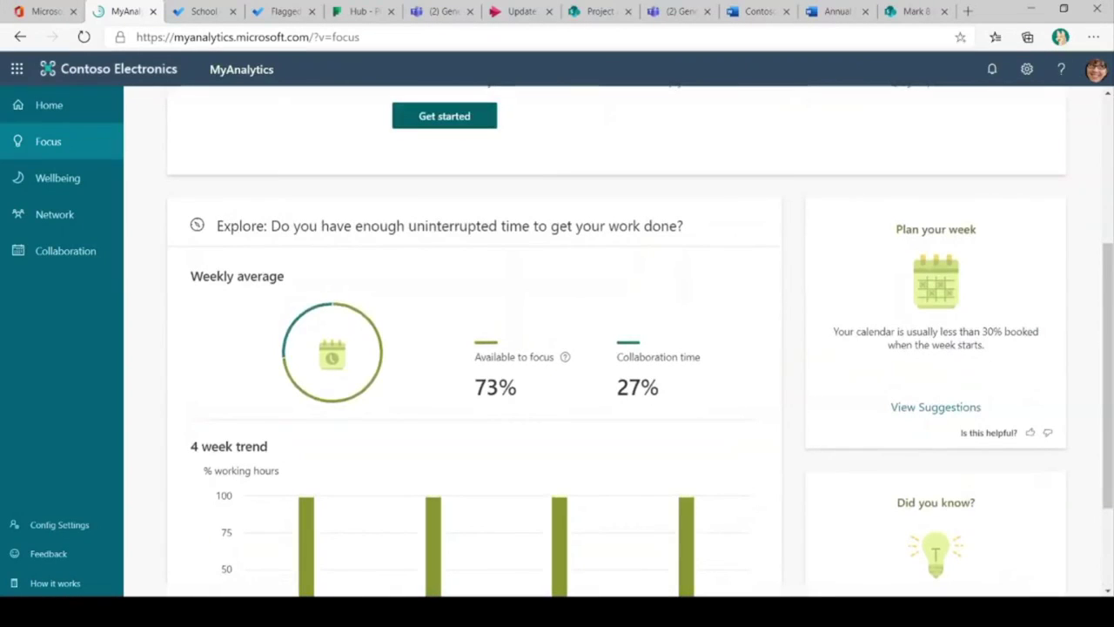
Step: Read the Plan your week insight on the Focus page, view its suggestion and close it
{"action": "double_click", "coordinate": [843, 331]}
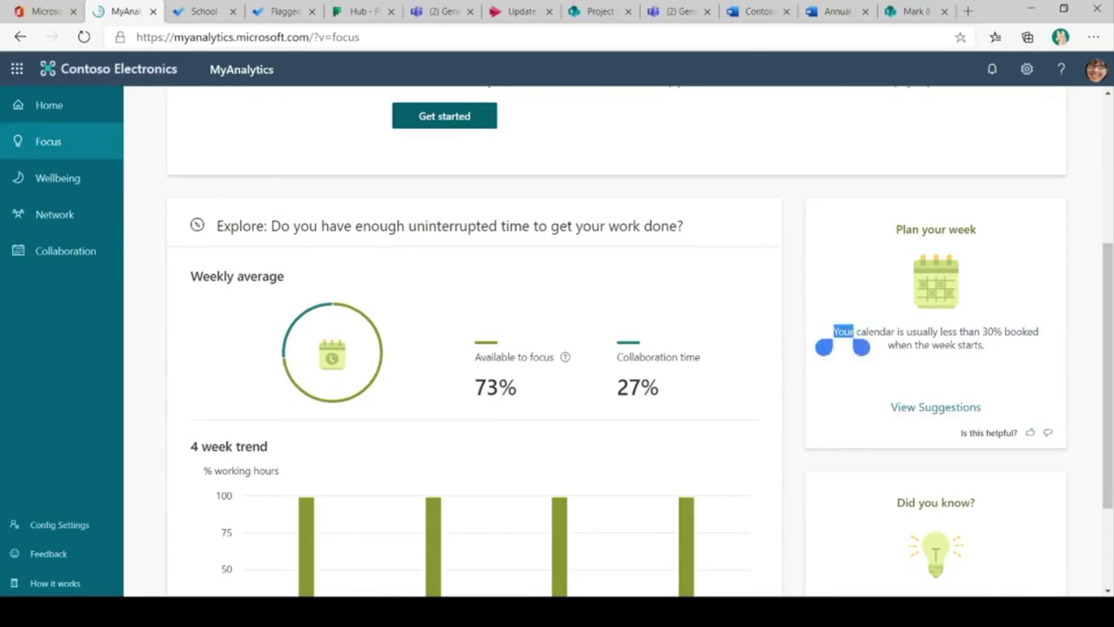
{"action": "left_click_drag", "start_coordinate": [863, 347], "coordinate": [991, 359]}
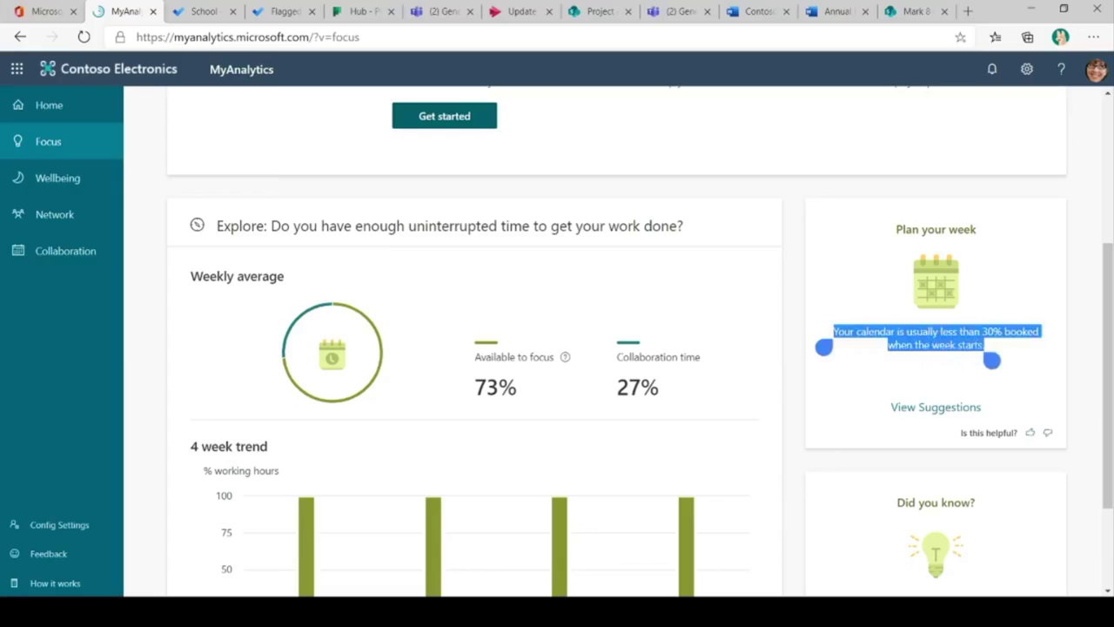
{"action": "left_click", "coordinate": [935, 407]}
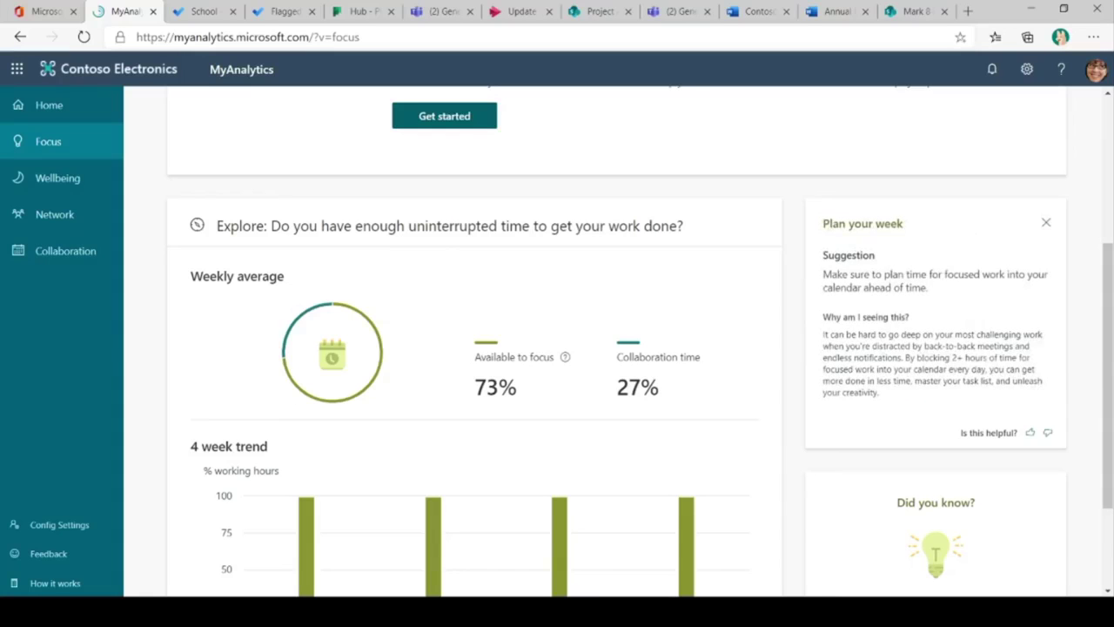
{"action": "left_click", "coordinate": [1045, 222]}
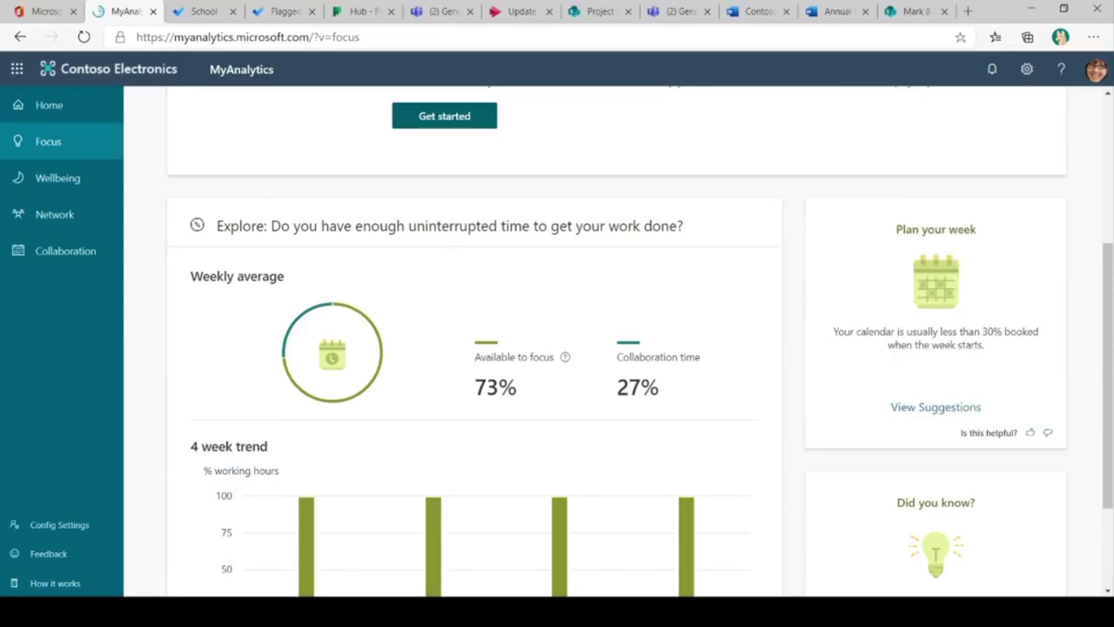
{"action": "scroll", "coordinate": [557, 339], "scroll_direction": "down", "scroll_amount": 2}
{"action": "scroll", "coordinate": [556, 340], "scroll_direction": "up", "scroll_amount": 5}
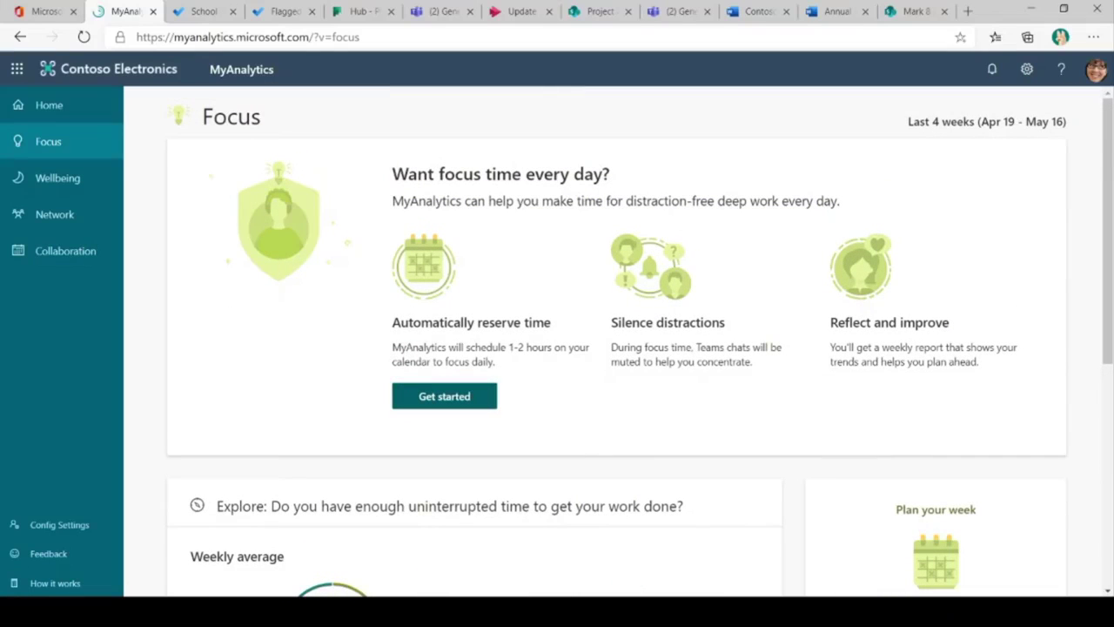
Step: Open the Wellbeing page and review the quiet days and their 4 week trend
{"action": "left_click", "coordinate": [58, 177]}
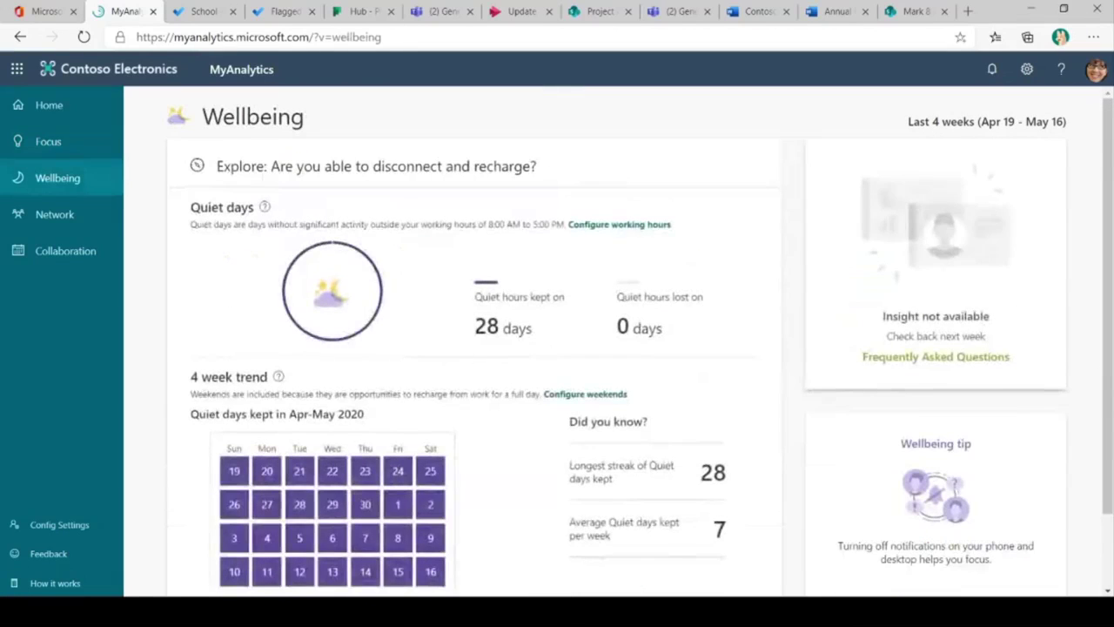
{"action": "scroll", "coordinate": [640, 339], "scroll_direction": "down", "scroll_amount": 1}
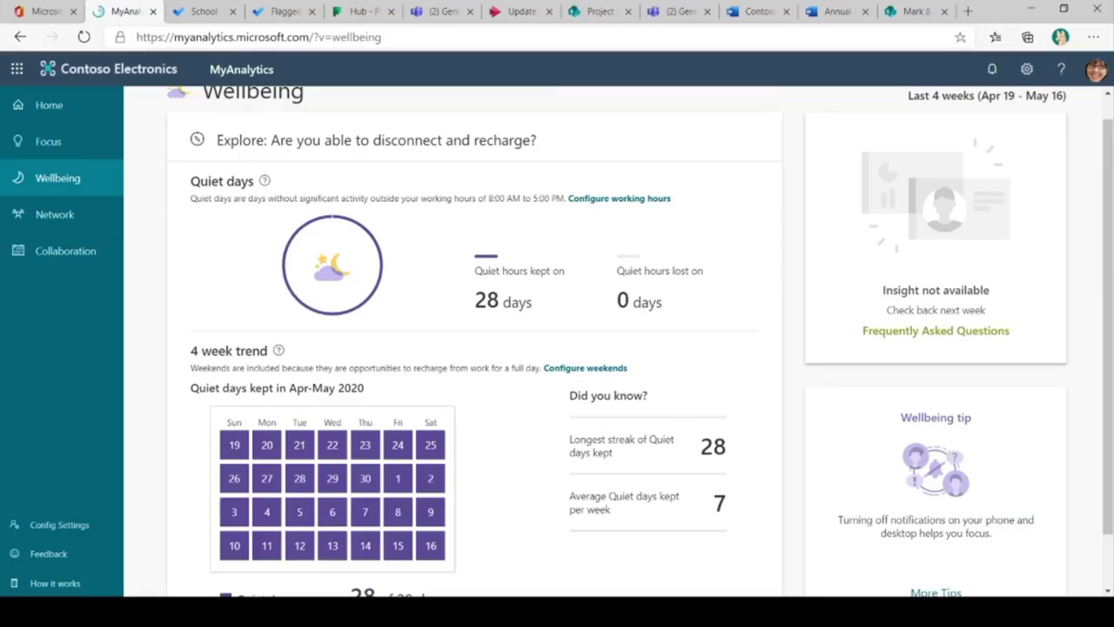
{"action": "scroll", "coordinate": [641, 339], "scroll_direction": "down", "scroll_amount": 2}
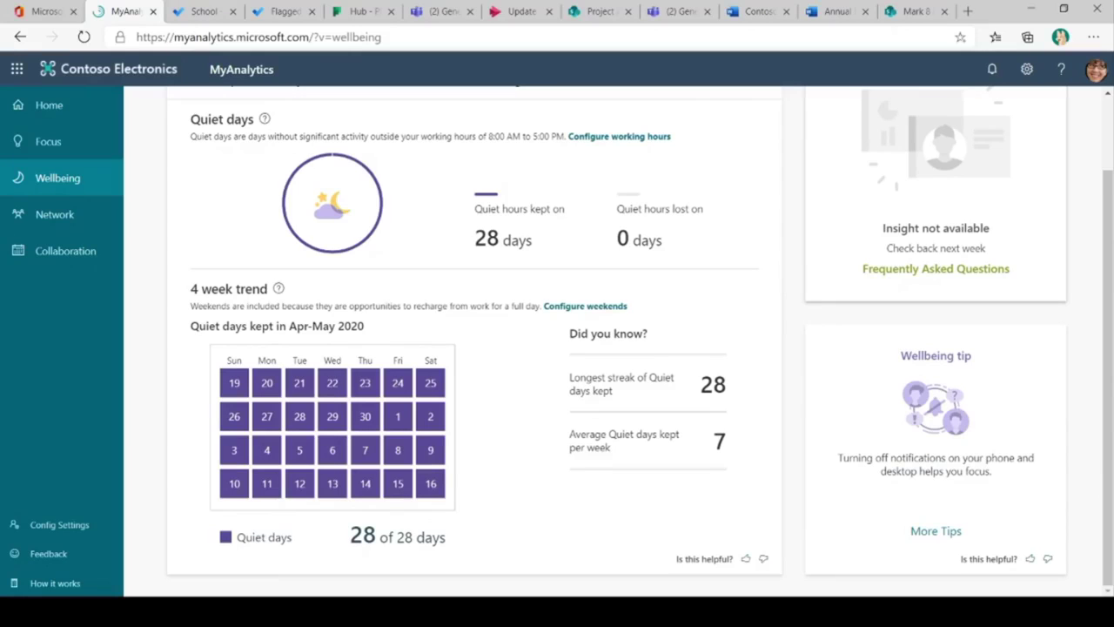
Step: Open the Network page and look over the number of collaborators, top collaborators and important contacts
{"action": "left_click", "coordinate": [54, 214]}
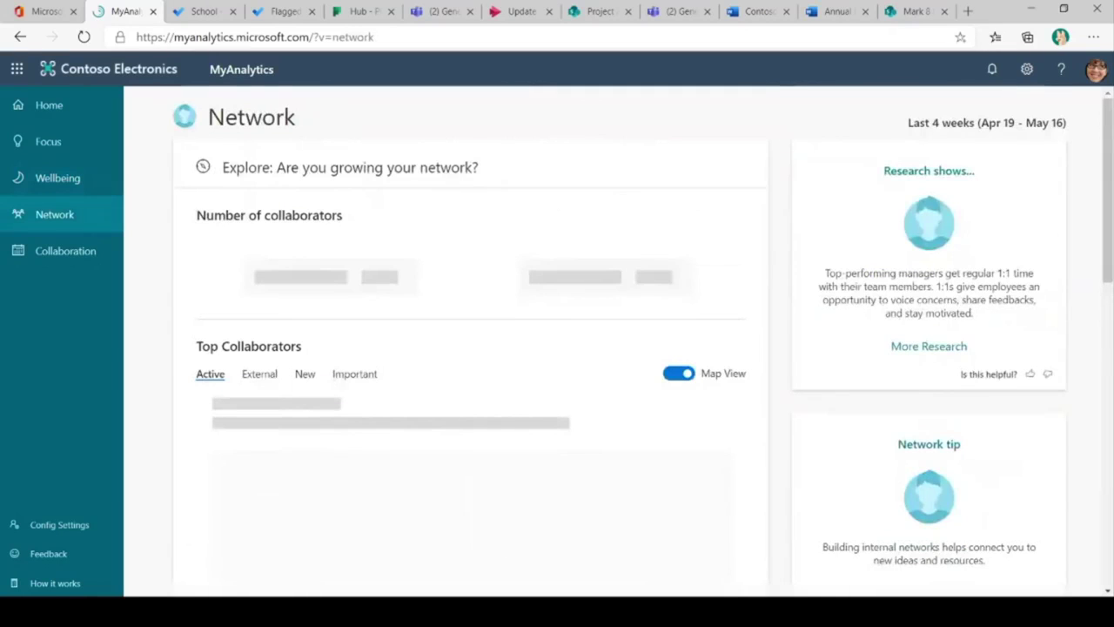
{"action": "scroll", "coordinate": [557, 331], "scroll_direction": "down", "scroll_amount": 1}
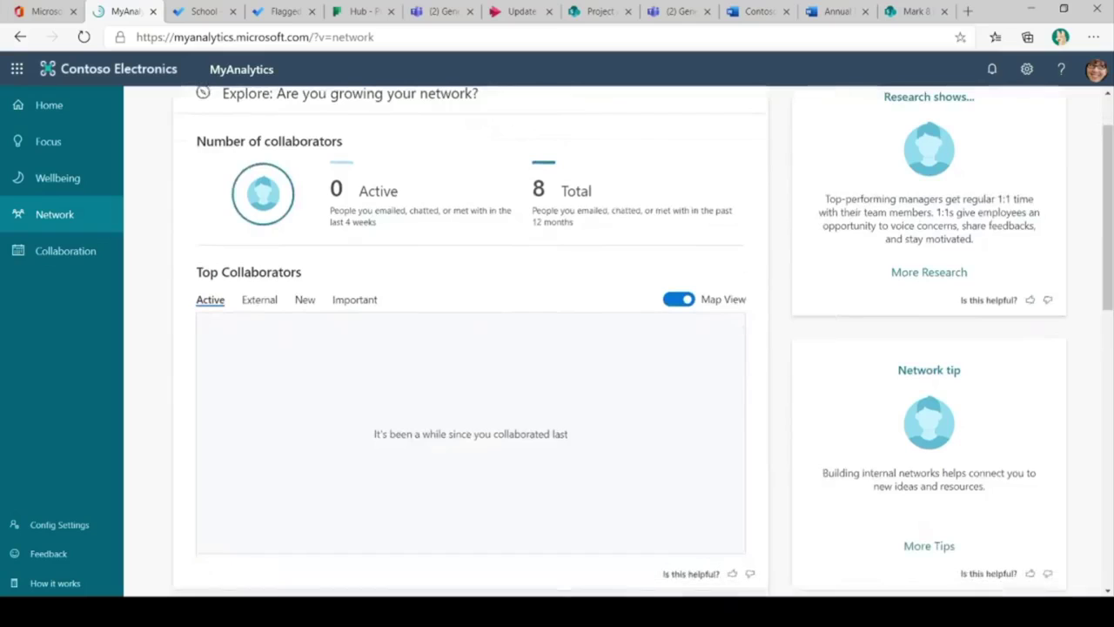
{"action": "scroll", "coordinate": [557, 331], "scroll_direction": "down", "scroll_amount": 1}
{"action": "scroll", "coordinate": [557, 340], "scroll_direction": "down", "scroll_amount": 1}
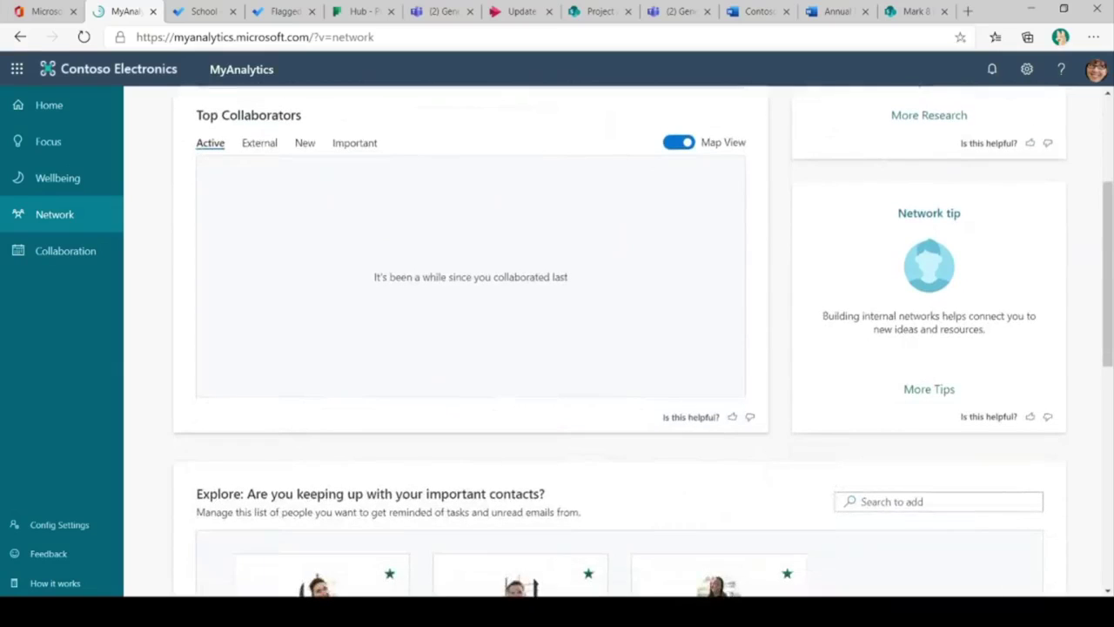
{"action": "scroll", "coordinate": [557, 340], "scroll_direction": "down", "scroll_amount": 1}
{"action": "scroll", "coordinate": [557, 339], "scroll_direction": "down", "scroll_amount": 2}
{"action": "scroll", "coordinate": [557, 339], "scroll_direction": "up", "scroll_amount": 5}
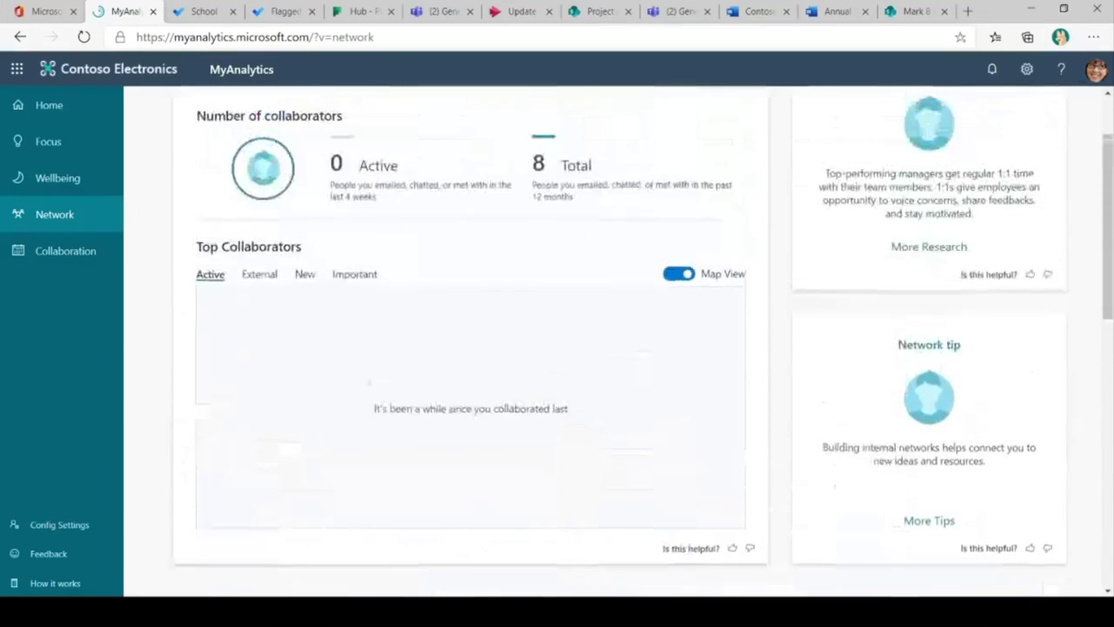
Step: View the External, New and Important groups of the top collaborators in the map
{"action": "left_click", "coordinate": [259, 274]}
{"action": "left_click", "coordinate": [304, 274]}
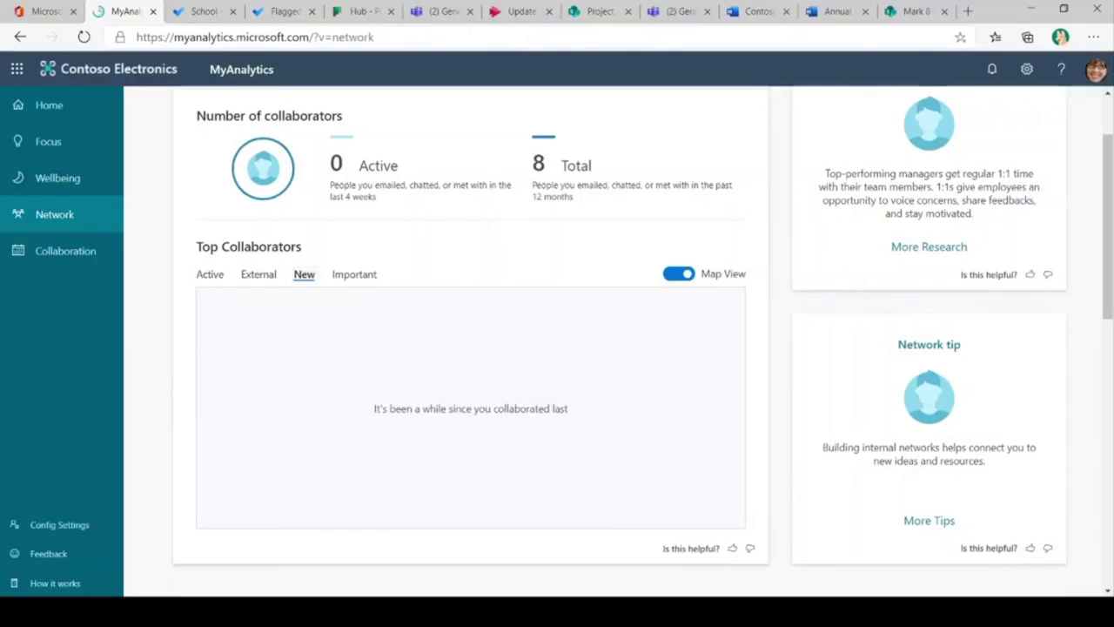
{"action": "left_click", "coordinate": [354, 274]}
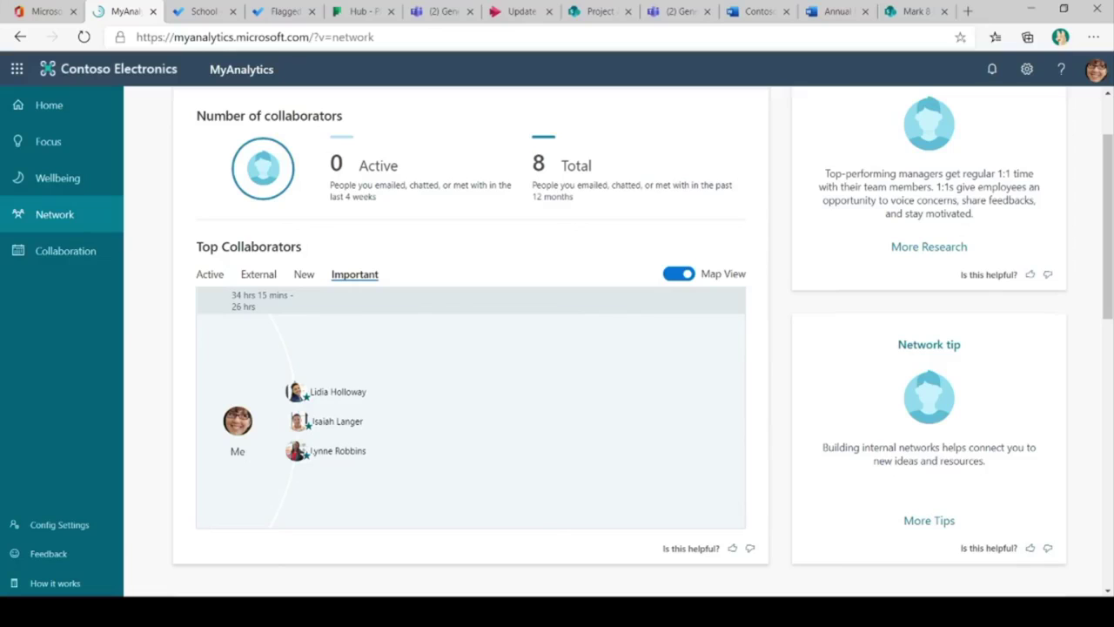
Step: Add two of the suggested important people to the important contacts on the Network page
{"action": "scroll", "coordinate": [644, 339], "scroll_direction": "down", "scroll_amount": 1}
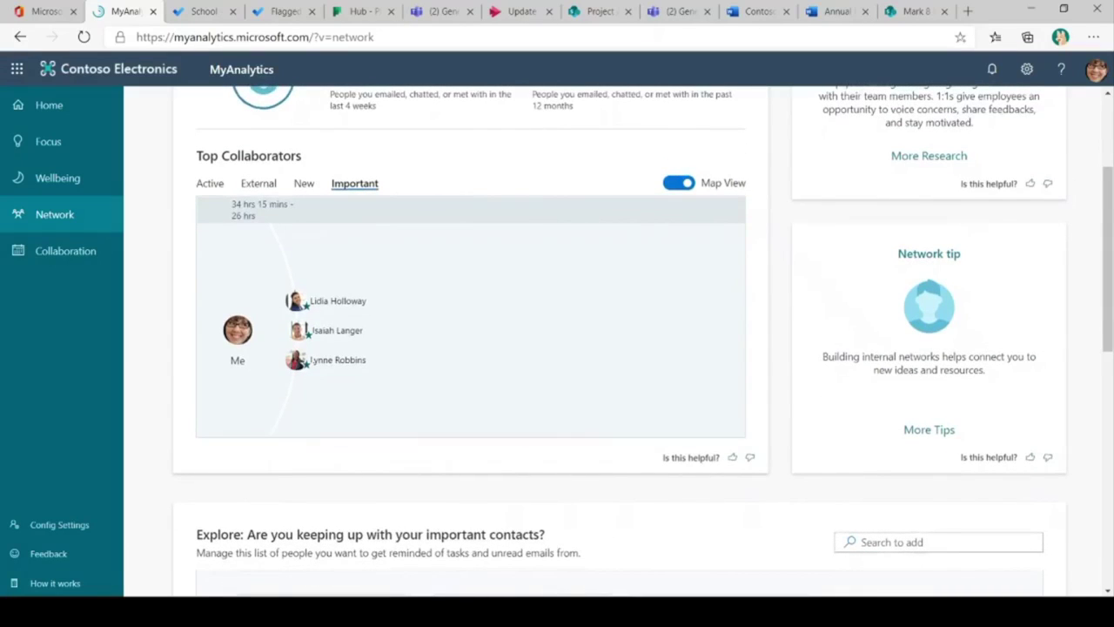
{"action": "scroll", "coordinate": [644, 339], "scroll_direction": "down", "scroll_amount": 1}
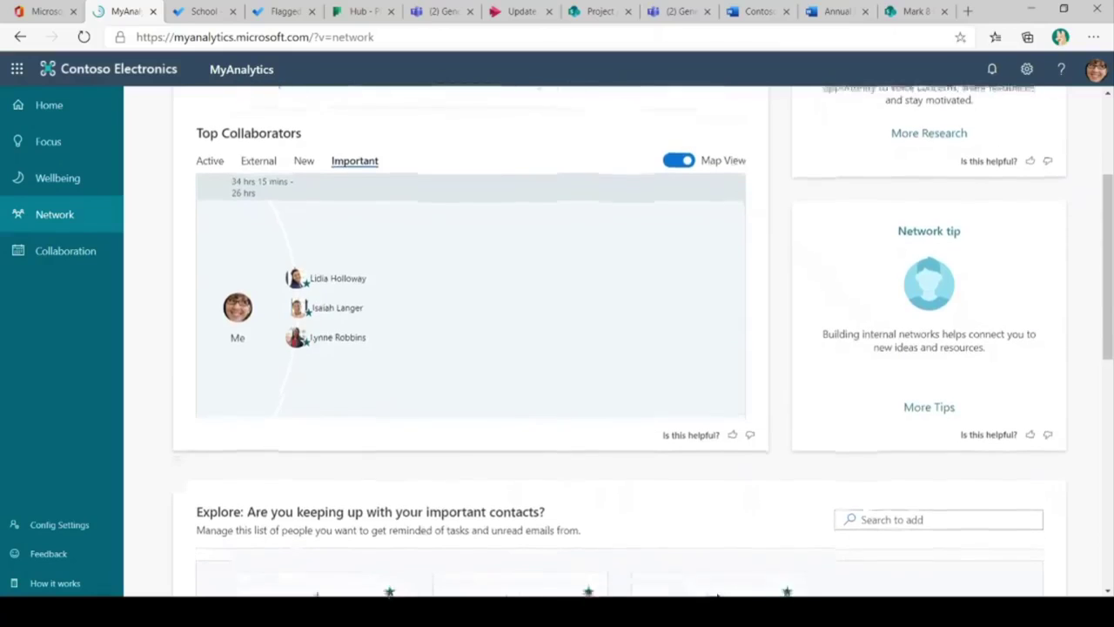
{"action": "scroll", "coordinate": [644, 339], "scroll_direction": "down", "scroll_amount": 4}
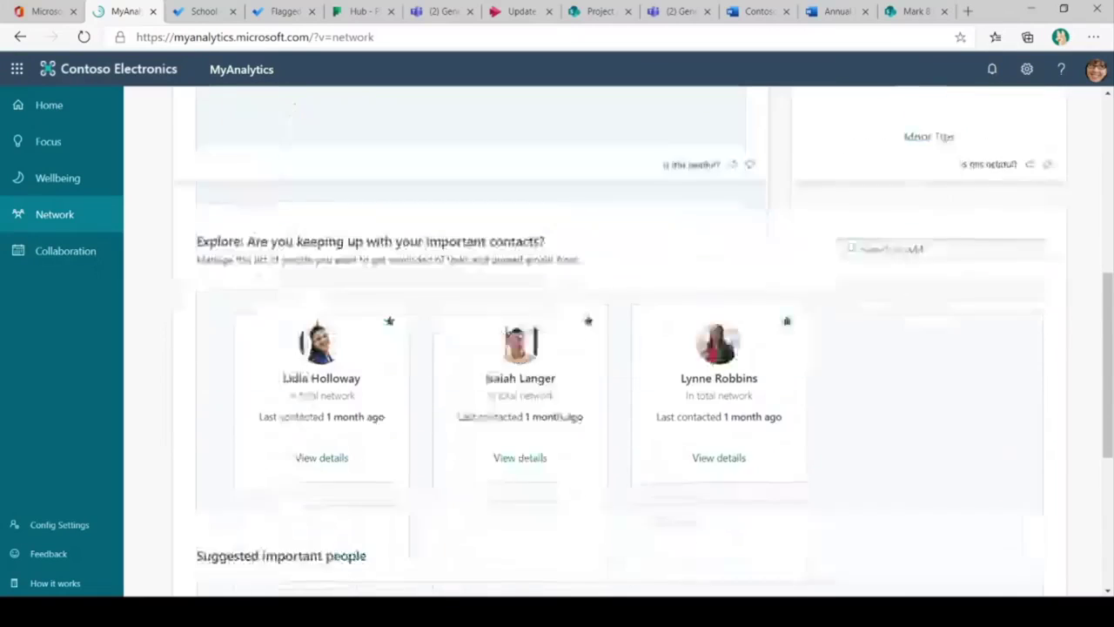
{"action": "scroll", "coordinate": [644, 339], "scroll_direction": "down", "scroll_amount": 3}
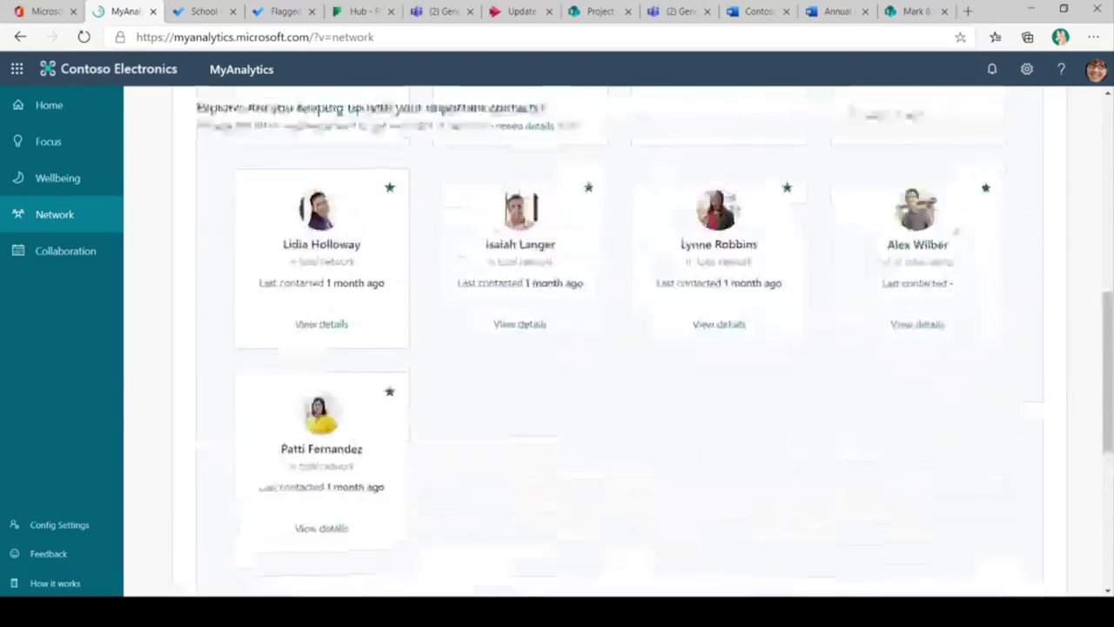
Step: Compare the Active and Important groups of the top collaborators map
{"action": "scroll", "coordinate": [595, 341], "scroll_direction": "up", "scroll_amount": 5}
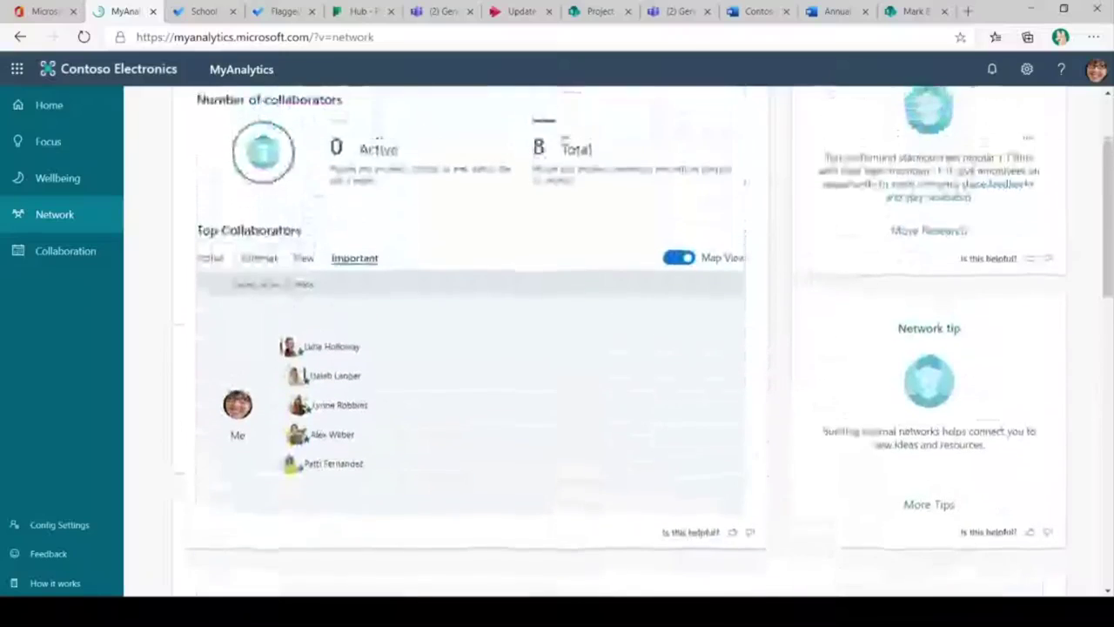
{"action": "left_click", "coordinate": [210, 261]}
{"action": "left_click", "coordinate": [354, 260]}
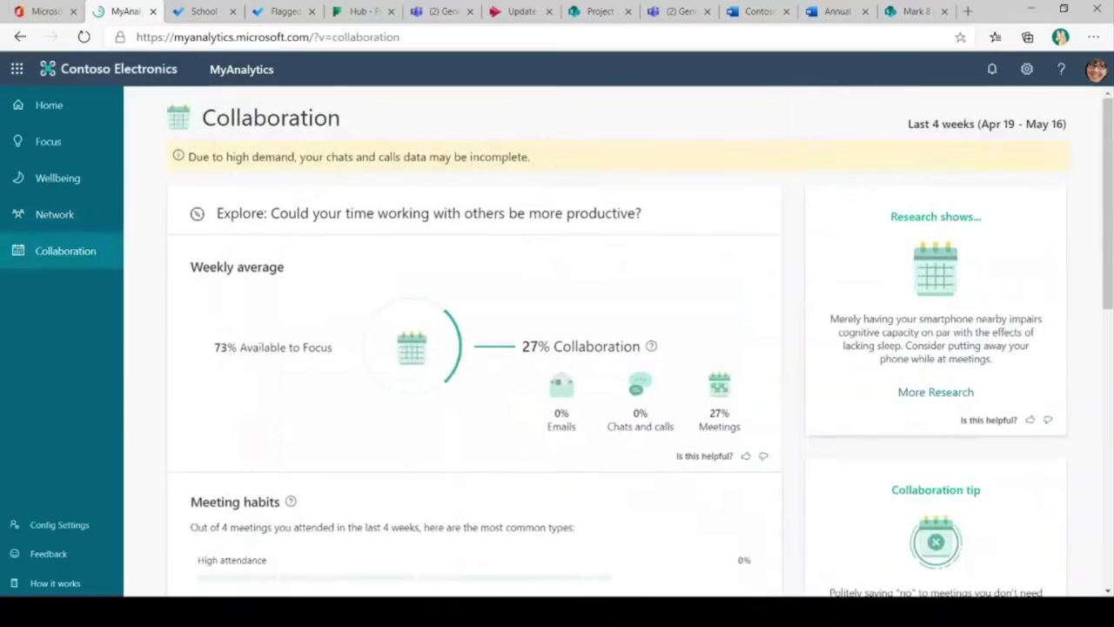
Step: Open the Collaboration page and review the weekly average, meeting habits and communication habits
{"action": "scroll", "coordinate": [640, 344], "scroll_direction": "down", "scroll_amount": 1}
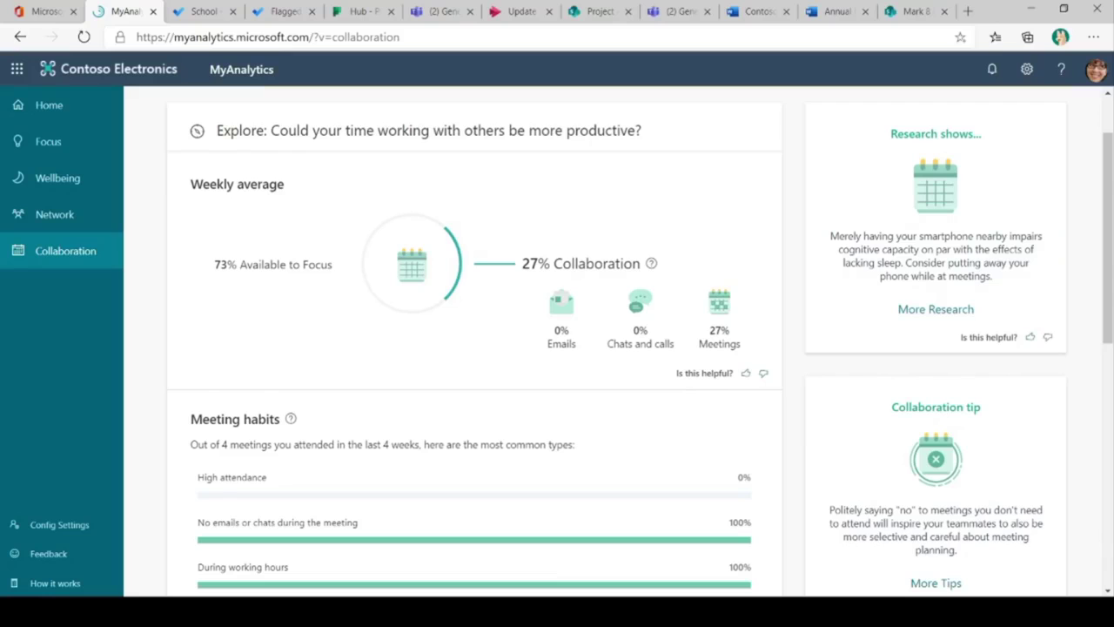
{"action": "scroll", "coordinate": [640, 339], "scroll_direction": "down", "scroll_amount": 3}
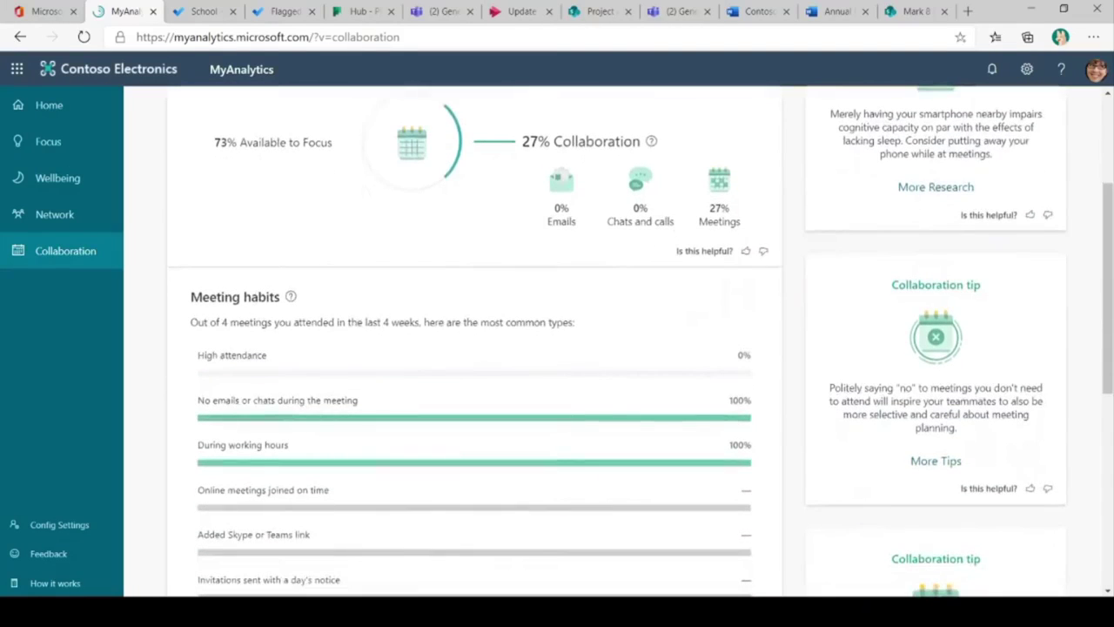
{"action": "scroll", "coordinate": [640, 341], "scroll_direction": "down", "scroll_amount": 4}
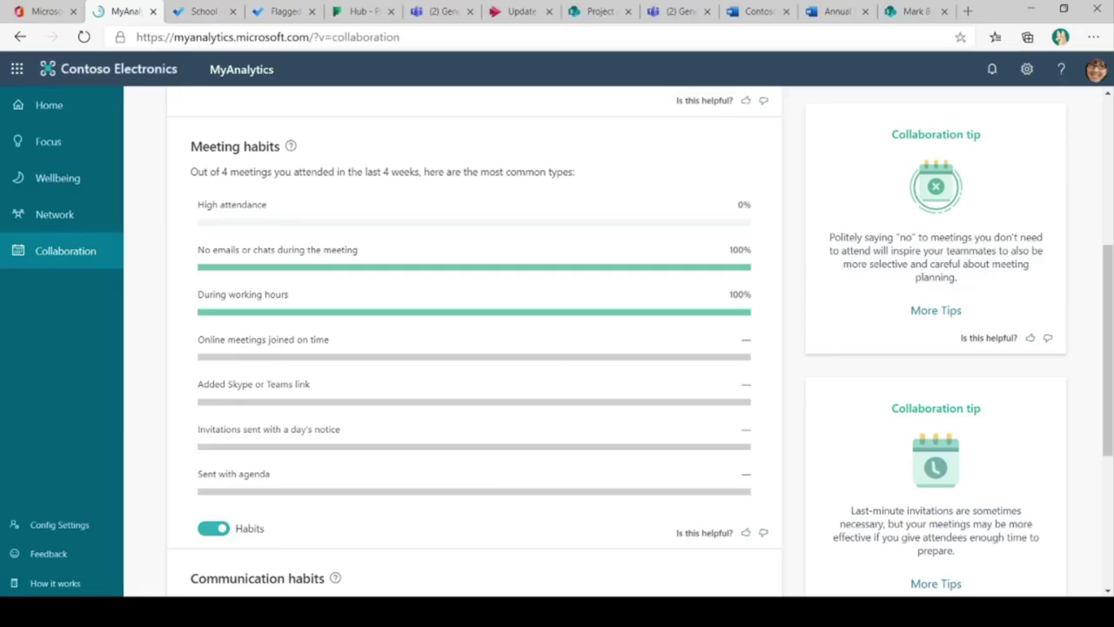
{"action": "scroll", "coordinate": [474, 340], "scroll_direction": "down", "scroll_amount": 2}
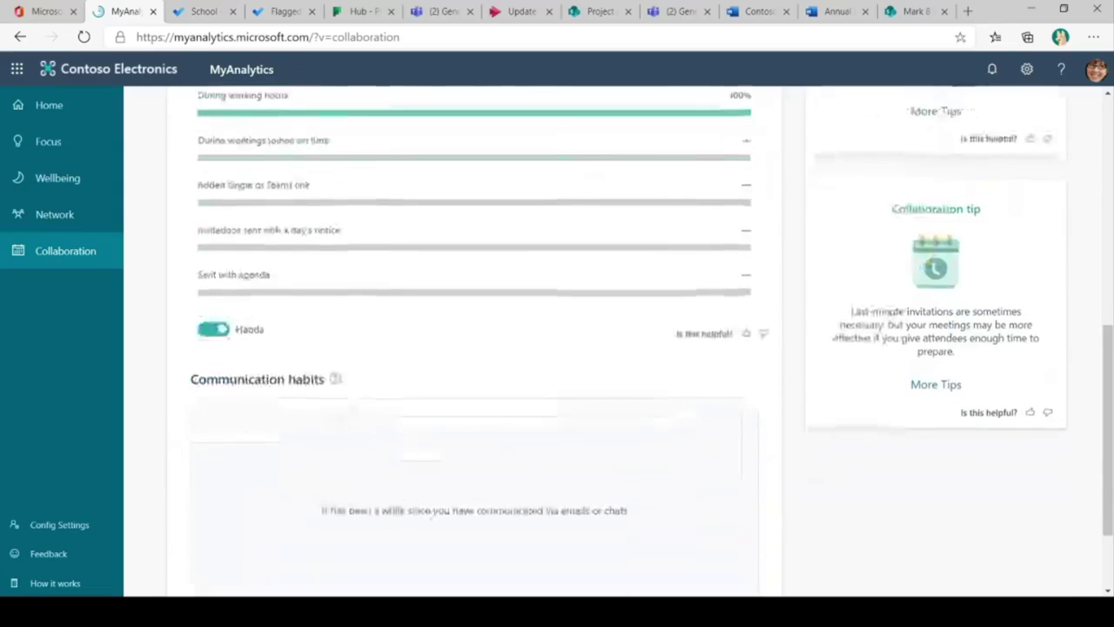
{"action": "scroll", "coordinate": [474, 339], "scroll_direction": "down", "scroll_amount": 2}
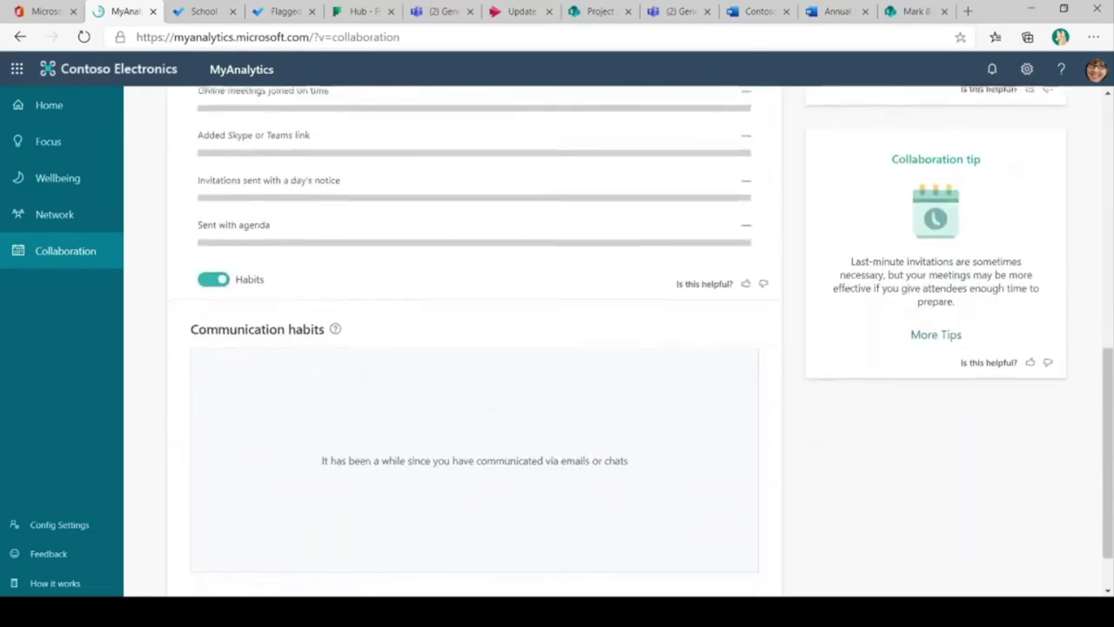
{"action": "scroll", "coordinate": [474, 339], "scroll_direction": "up", "scroll_amount": 6}
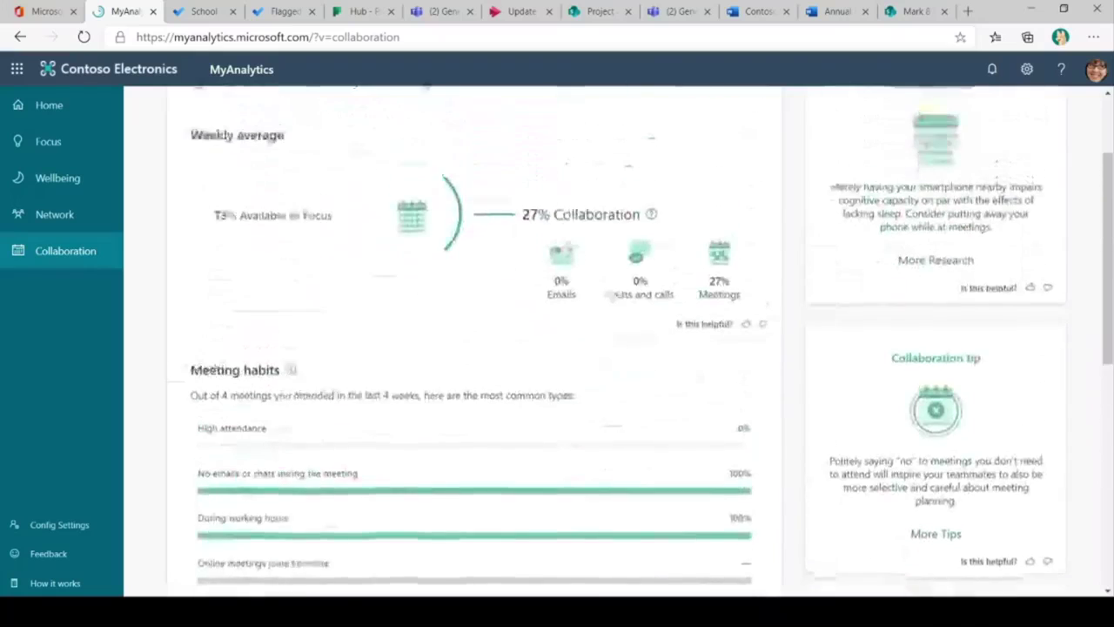
Step: Return to the MyAnalytics home overview, look over its work pattern summaries and productivity insights, and switch to the Office 365 apps page
{"action": "left_click", "coordinate": [49, 105]}
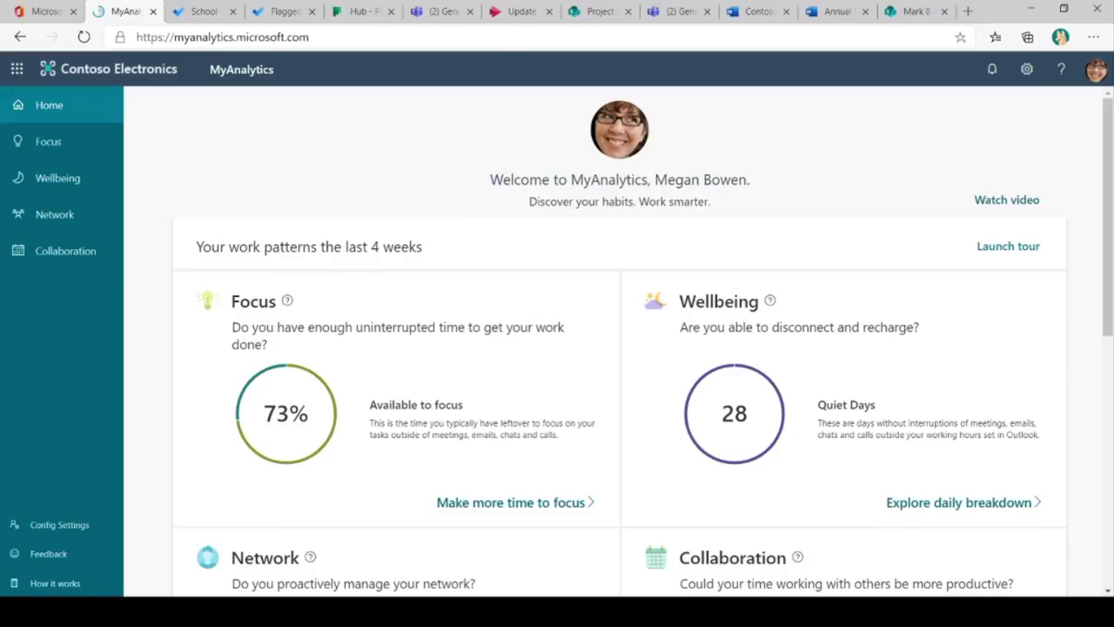
{"action": "scroll", "coordinate": [644, 341], "scroll_direction": "down", "scroll_amount": 3}
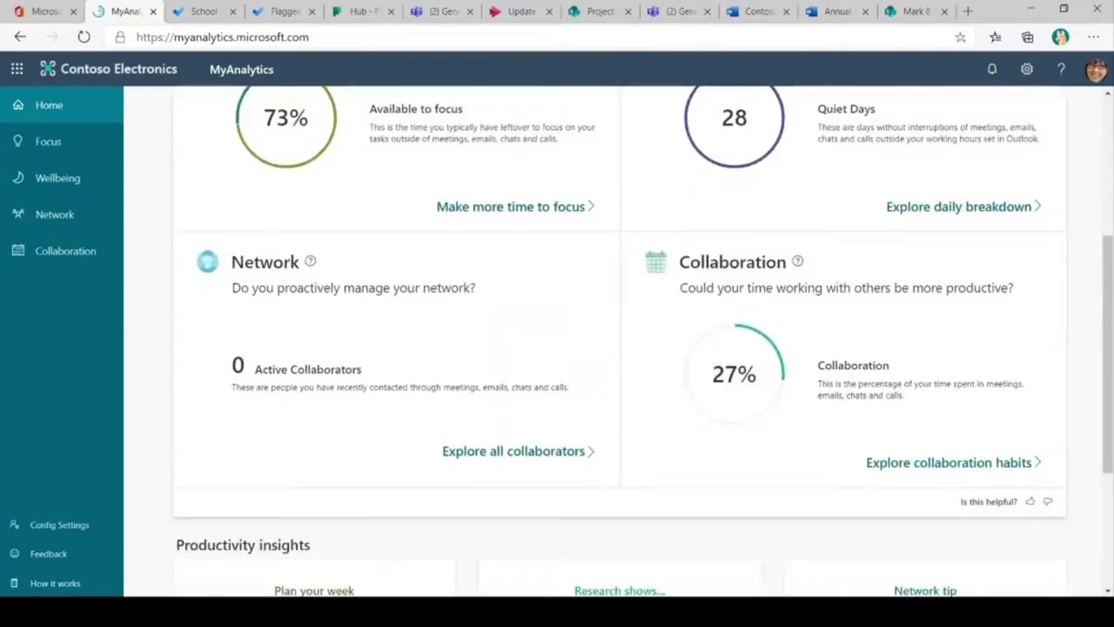
{"action": "scroll", "coordinate": [619, 349], "scroll_direction": "down", "scroll_amount": 2}
{"action": "scroll", "coordinate": [620, 348], "scroll_direction": "up", "scroll_amount": 5}
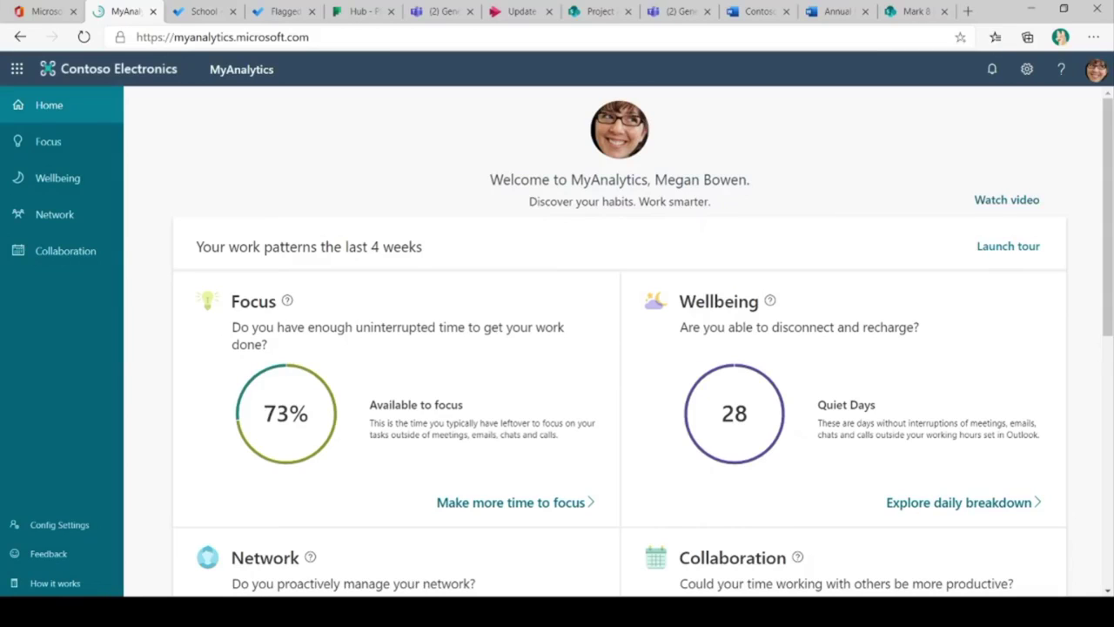
{"action": "key", "text": "ctrl+shift+Tab"}
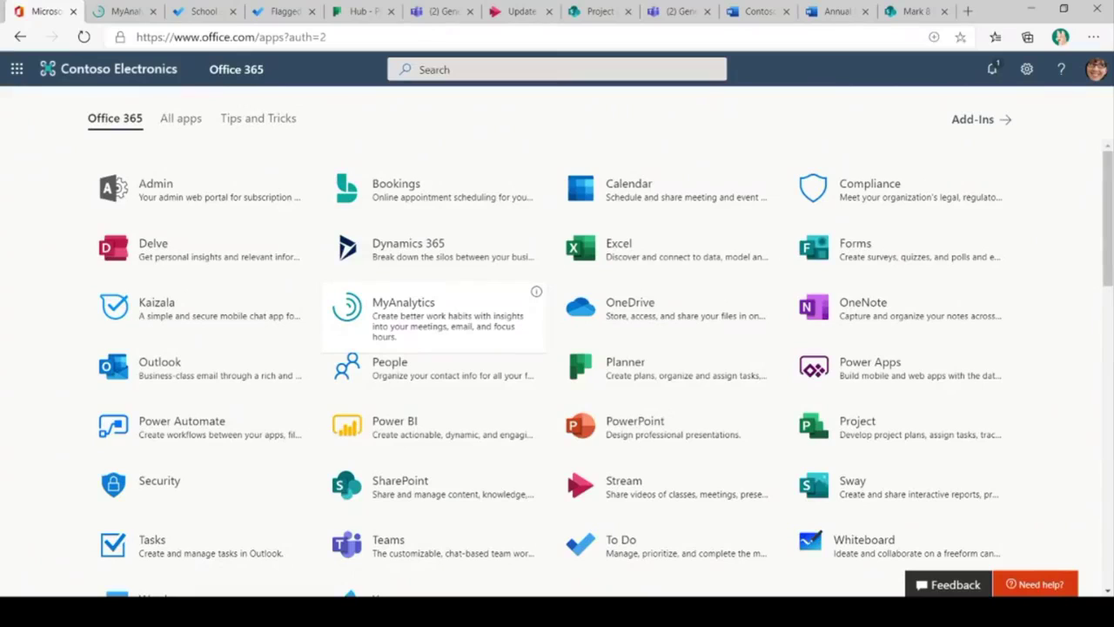
Step: Open Outlook, show the Other messages in the inbox and dismiss the new-features welcome tour
{"action": "left_click", "coordinate": [193, 374]}
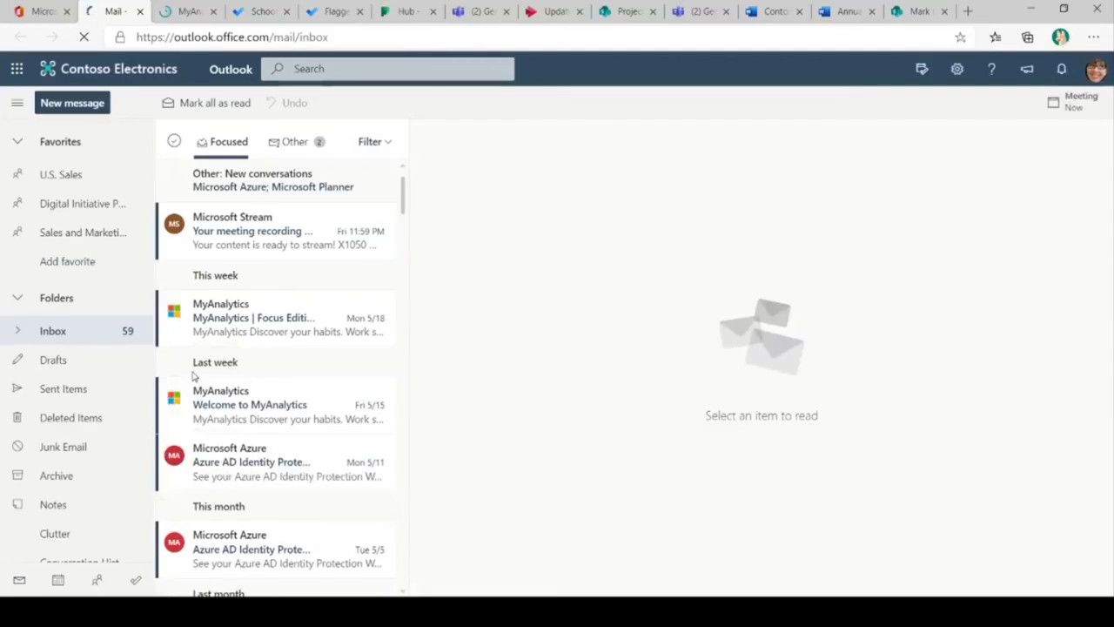
{"action": "left_click", "coordinate": [292, 141]}
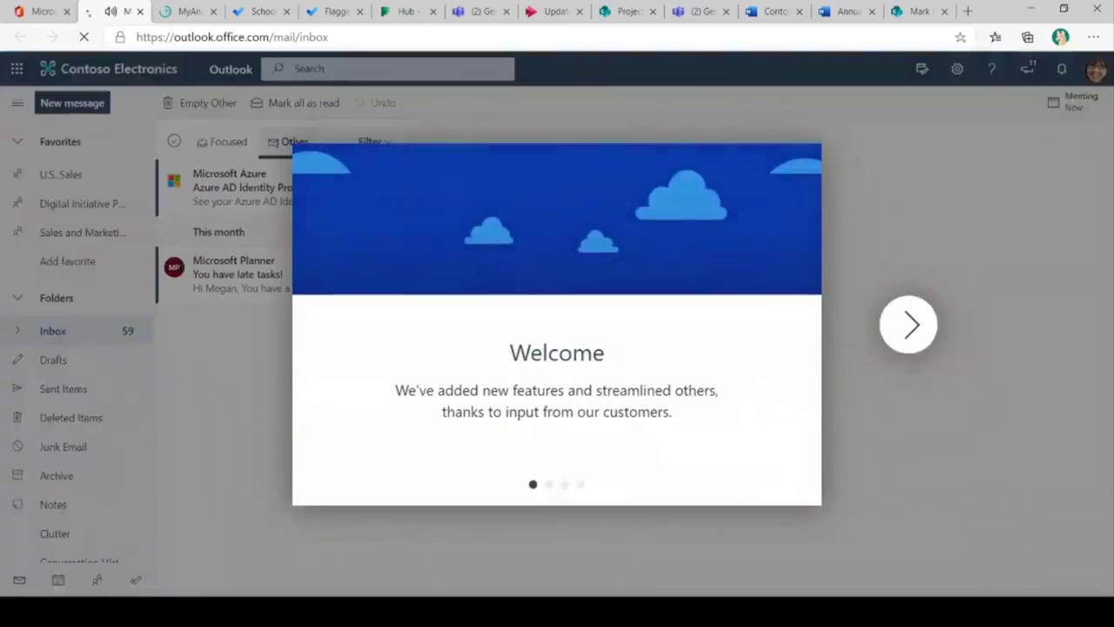
{"action": "key", "text": "Right"}
{"action": "key", "text": "Right"}
{"action": "key", "text": "Right"}
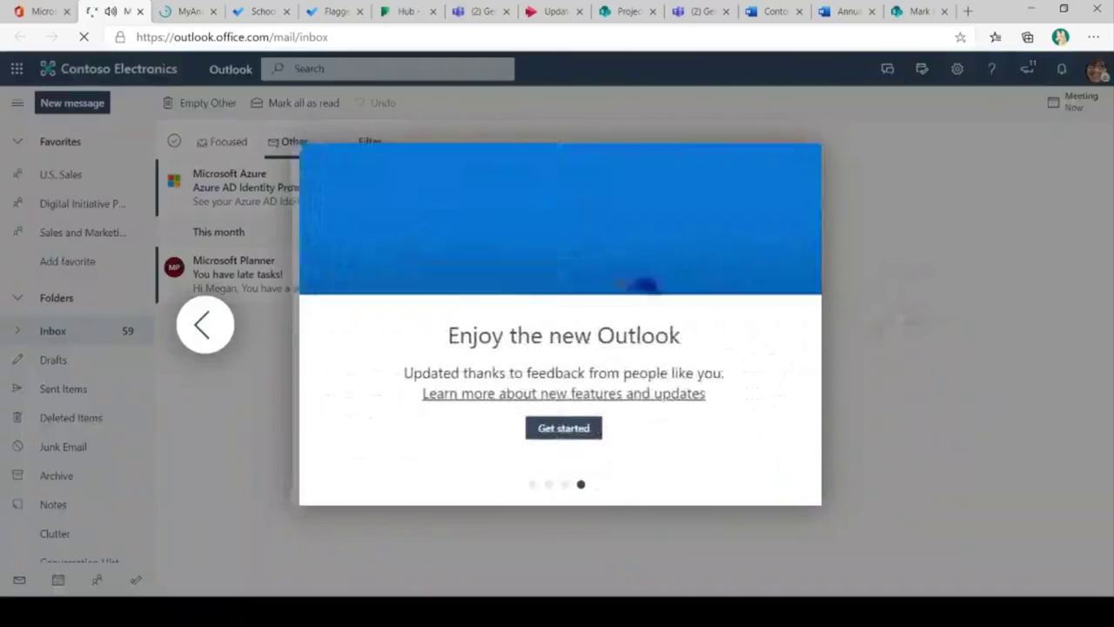
{"action": "key", "text": "Escape"}
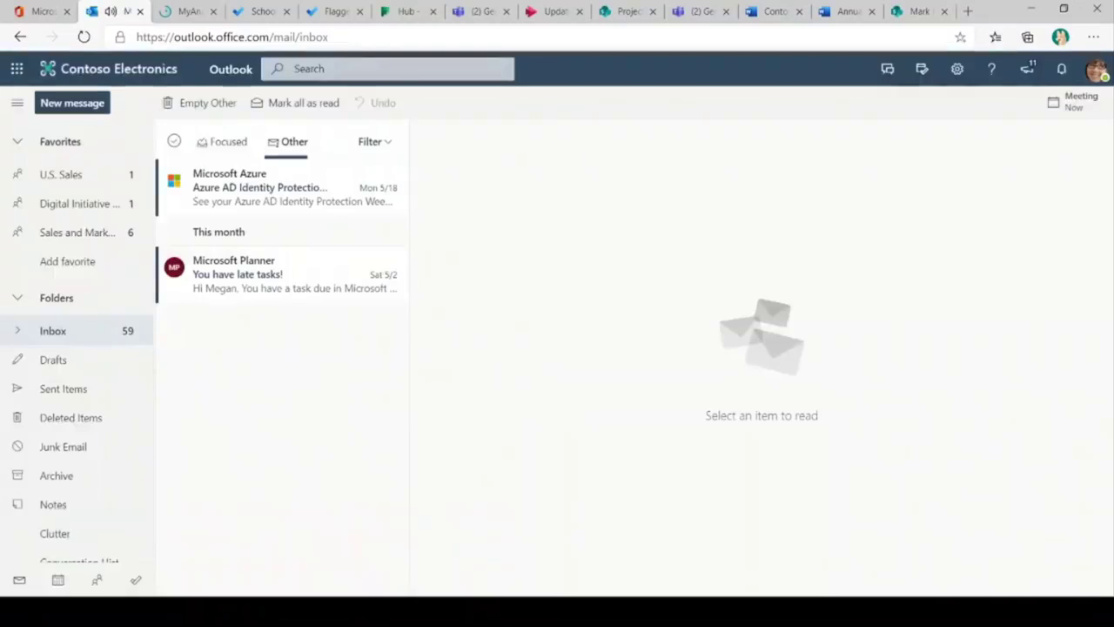
Step: Sweep the Microsoft Azure messages to always keep the latest and move the rest to Deleted Items, and check the sweep rule
{"action": "left_click", "coordinate": [282, 187]}
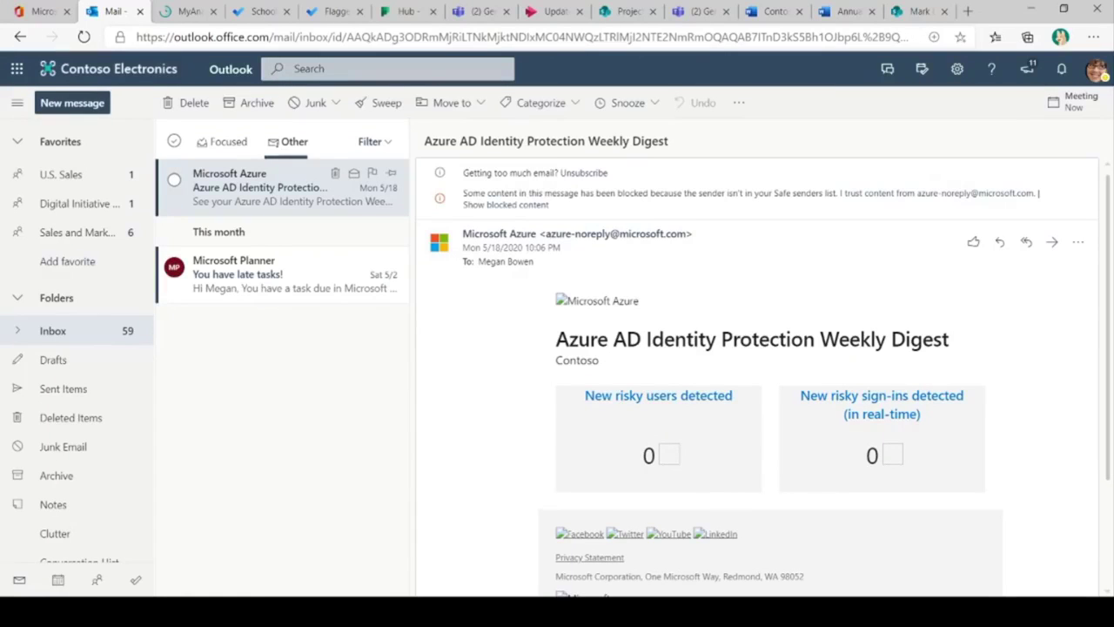
{"action": "left_click", "coordinate": [386, 102]}
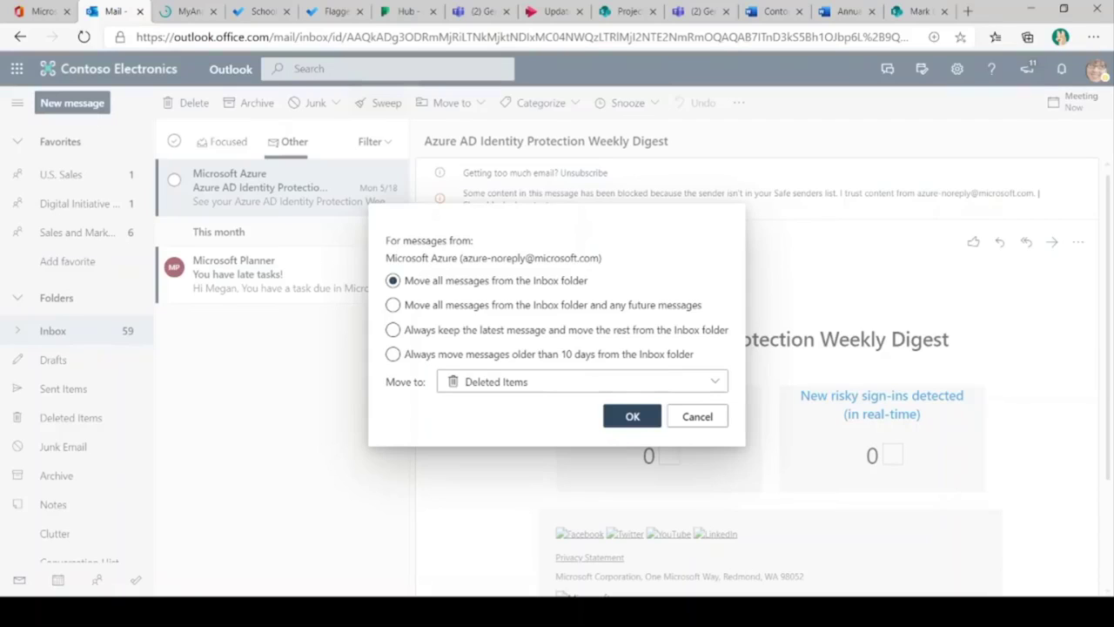
{"action": "left_click", "coordinate": [393, 329]}
{"action": "key", "text": "Return"}
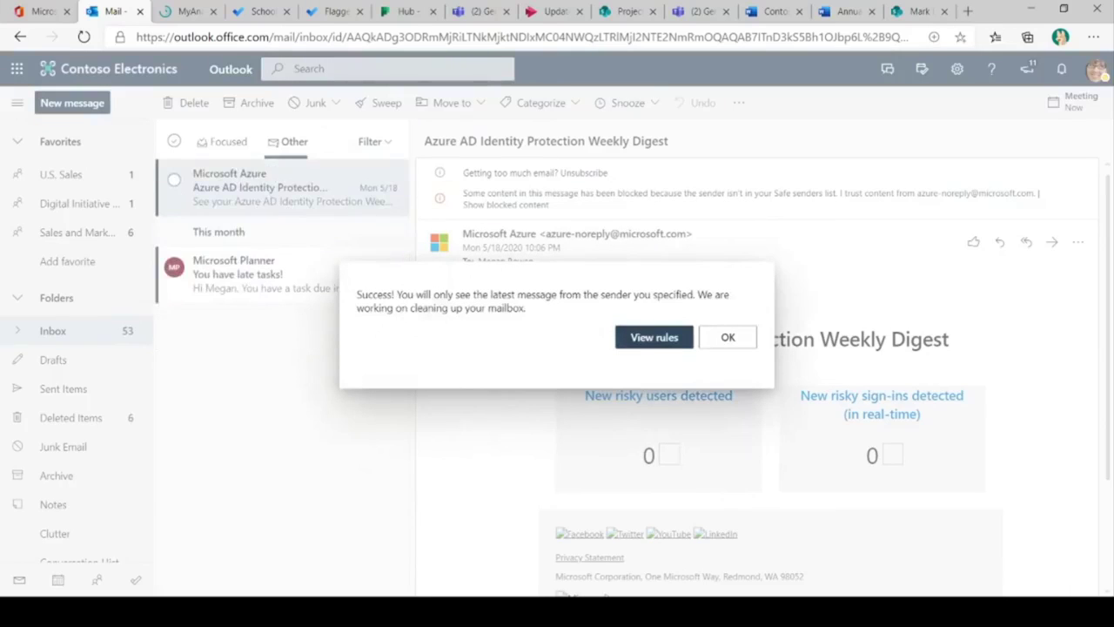
{"action": "key", "text": "Return"}
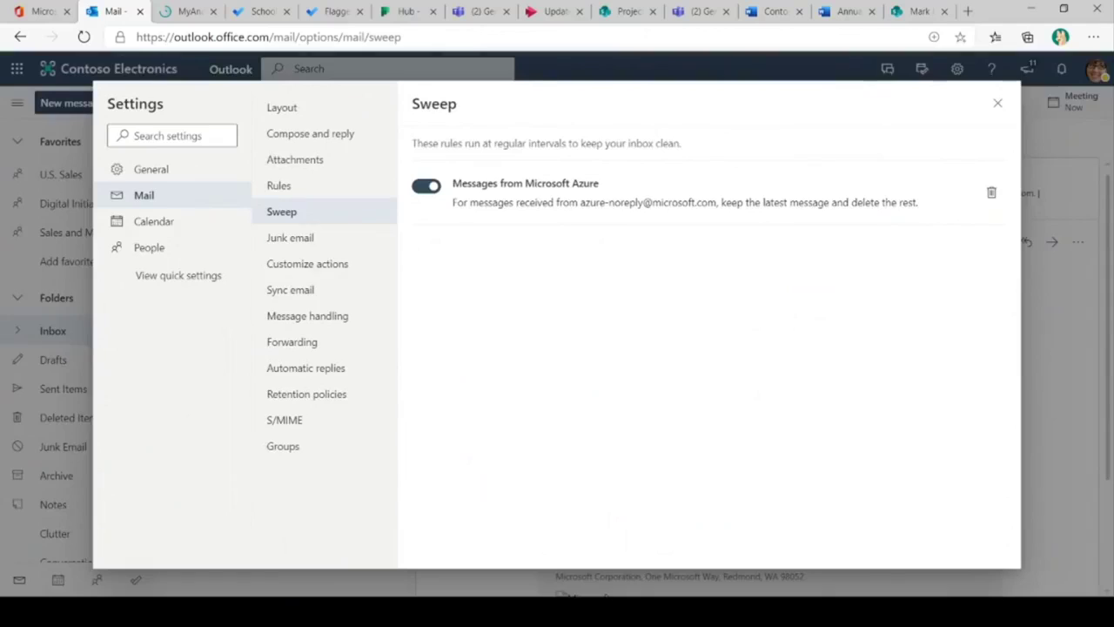
{"action": "key", "text": "Escape"}
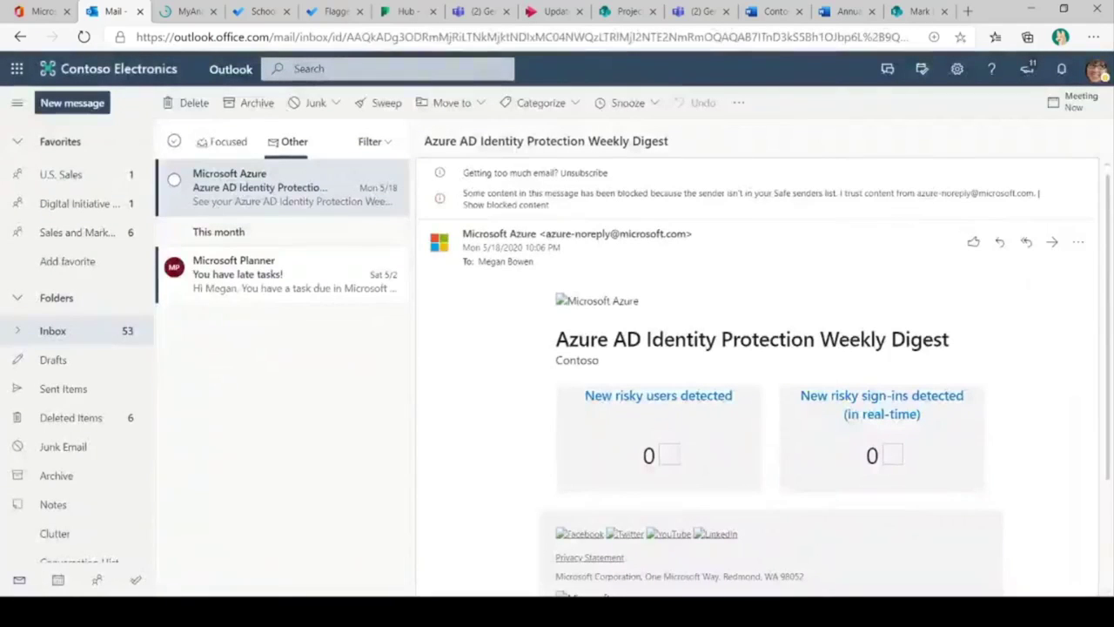
Step: Review the category choices for the Azure AD Identity Protection digest, snooze that email and look over the mail folder list
{"action": "key", "text": "c"}
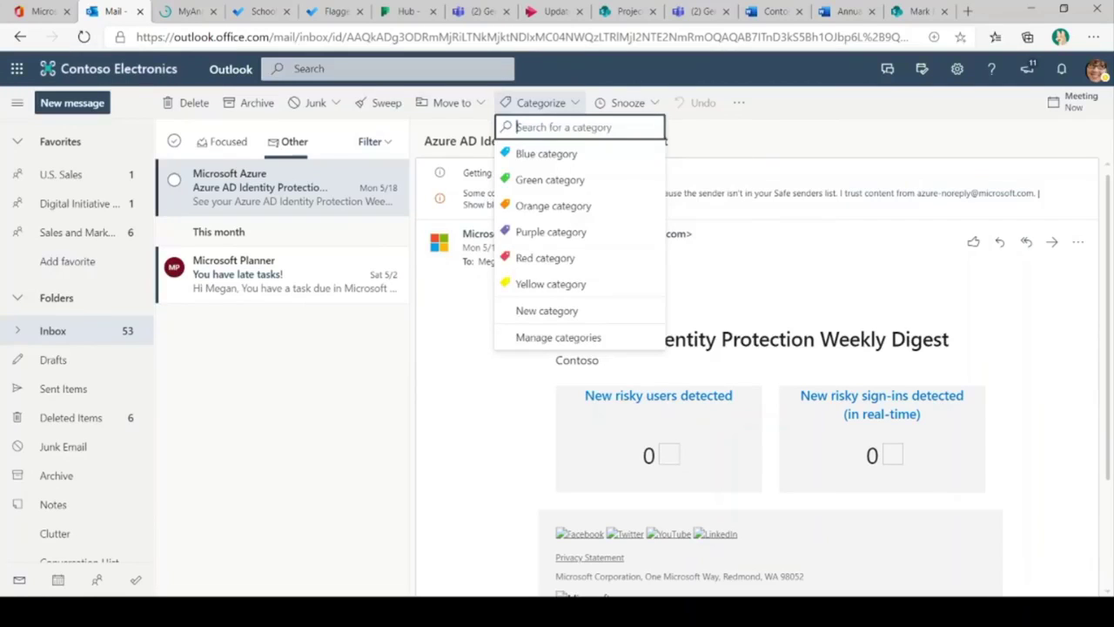
{"action": "left_click", "coordinate": [627, 103]}
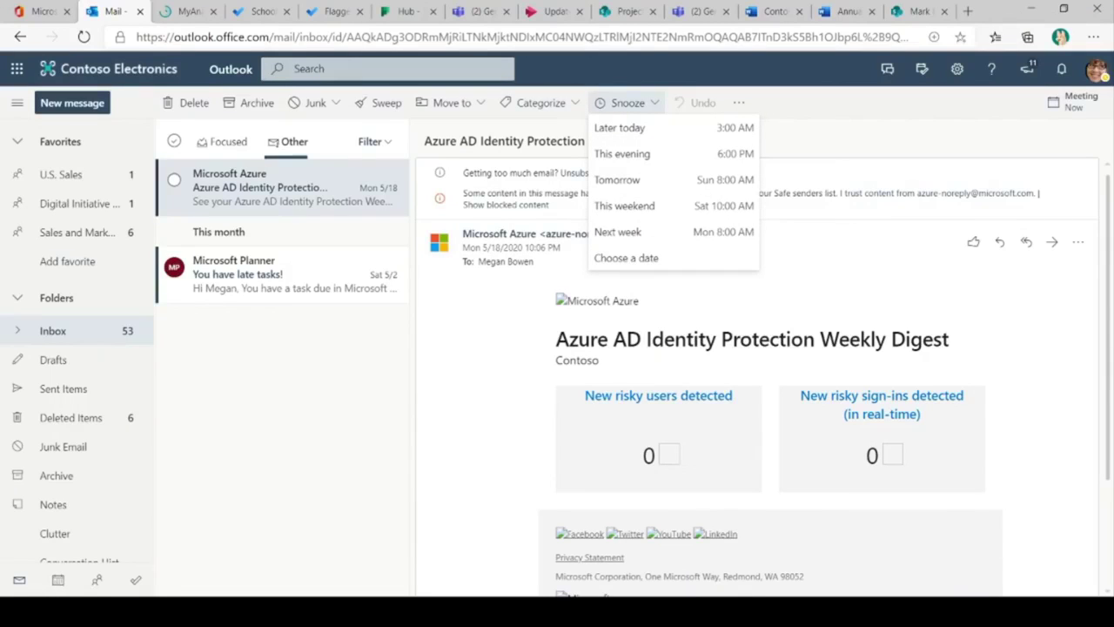
{"action": "key", "text": "Return"}
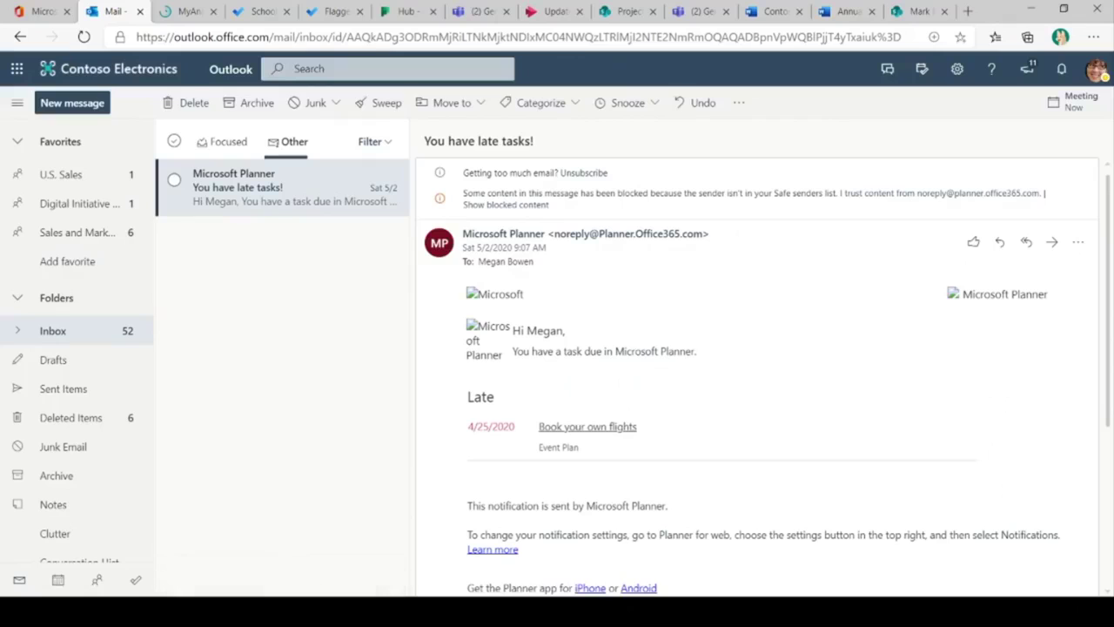
{"action": "scroll", "coordinate": [77, 348], "scroll_direction": "down", "scroll_amount": 3}
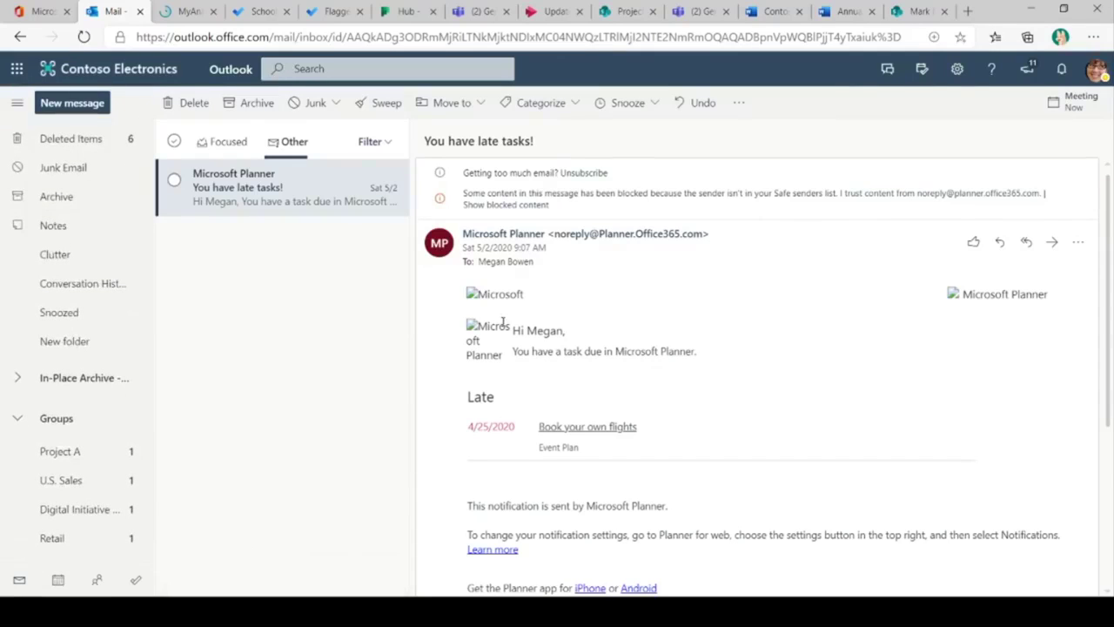
{"action": "scroll", "coordinate": [77, 348], "scroll_direction": "up", "scroll_amount": 3}
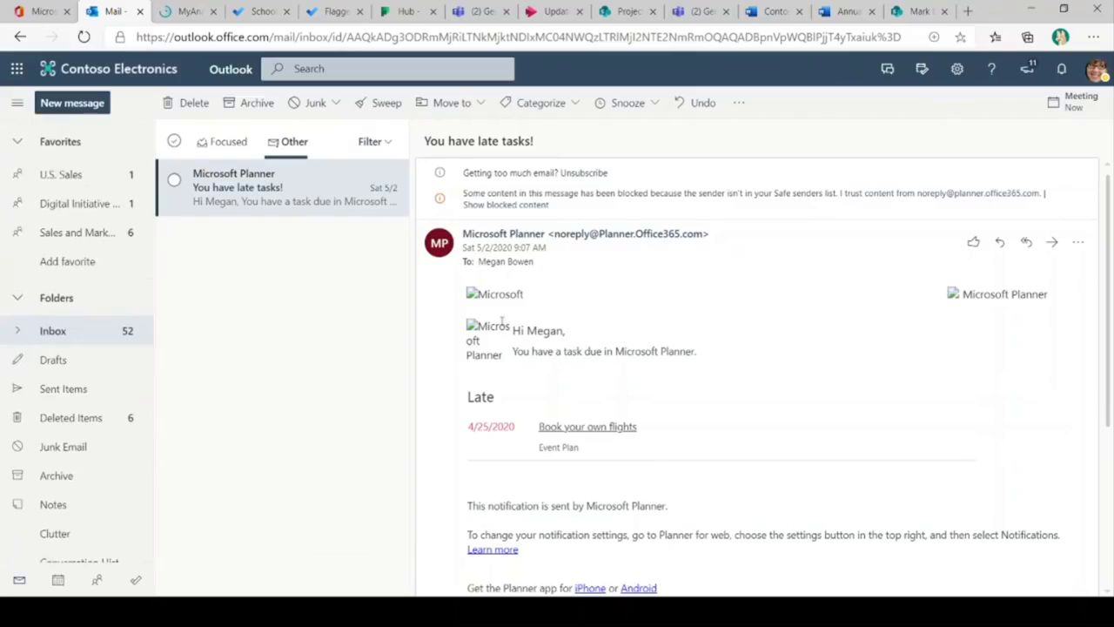
Step: Look over the Outlook calendar and tasks, the Planner hub and the School to-do list
{"action": "left_click", "coordinate": [57, 581]}
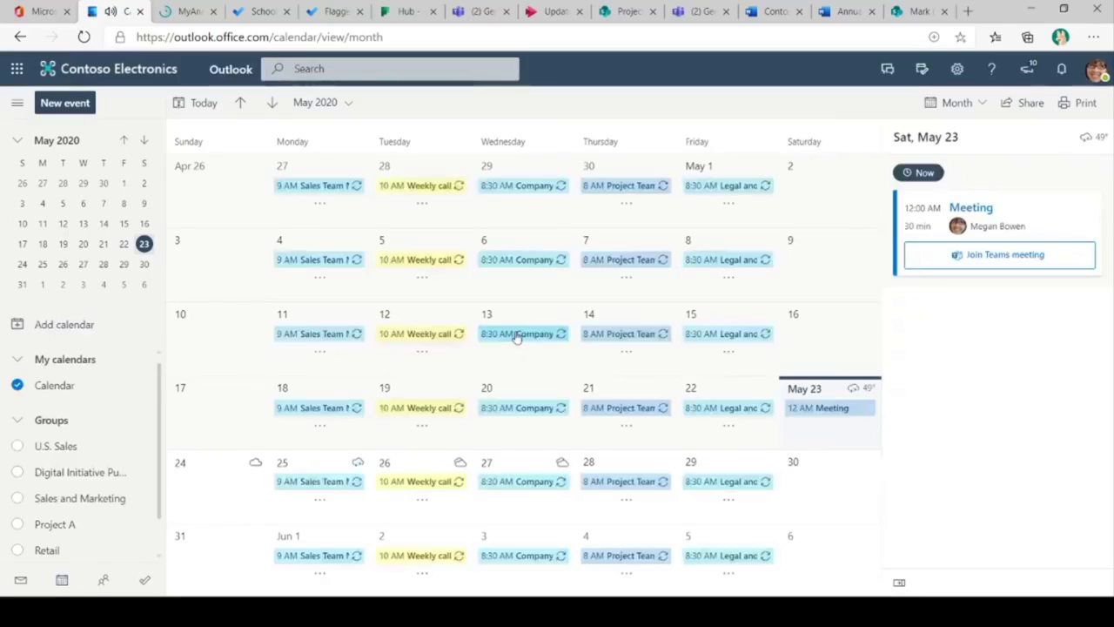
{"action": "left_click", "coordinate": [104, 580]}
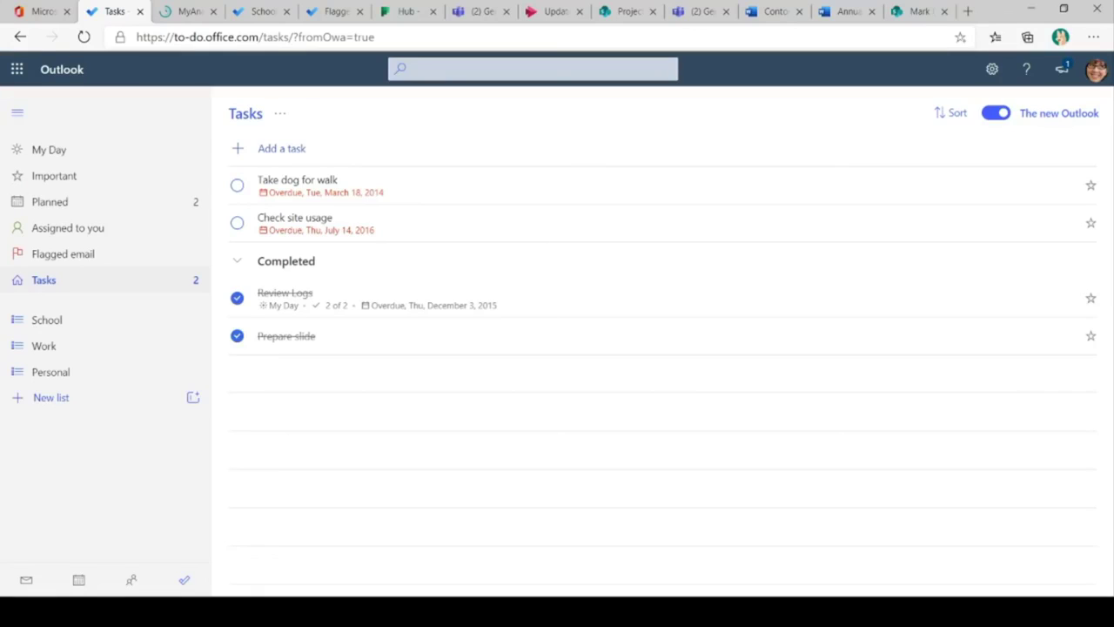
{"action": "key", "text": "ctrl+6"}
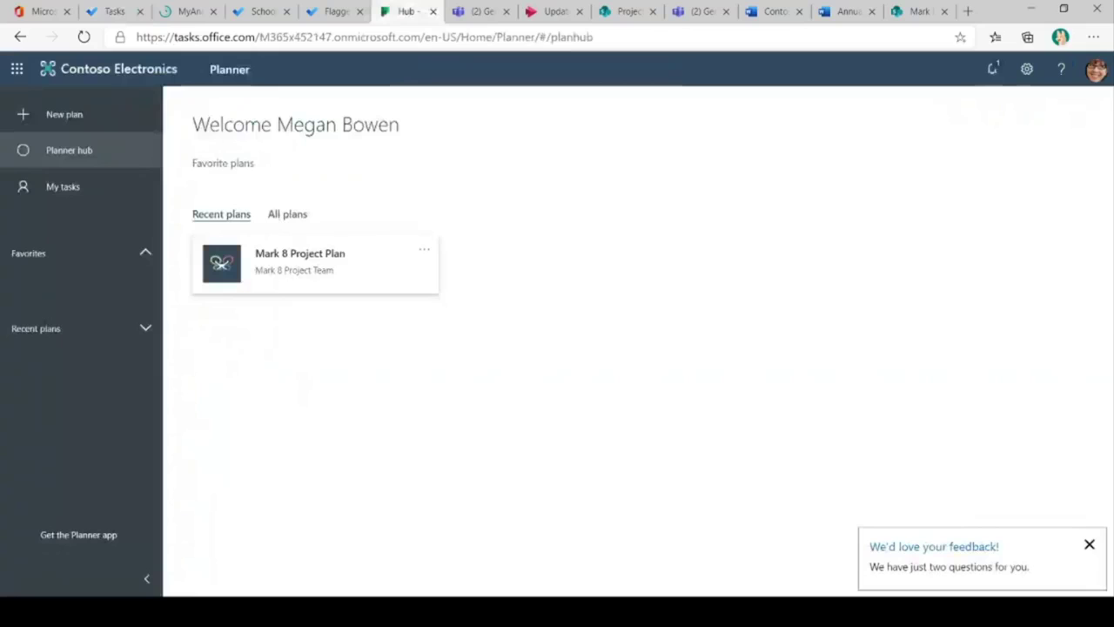
{"action": "key", "text": "ctrl+4"}
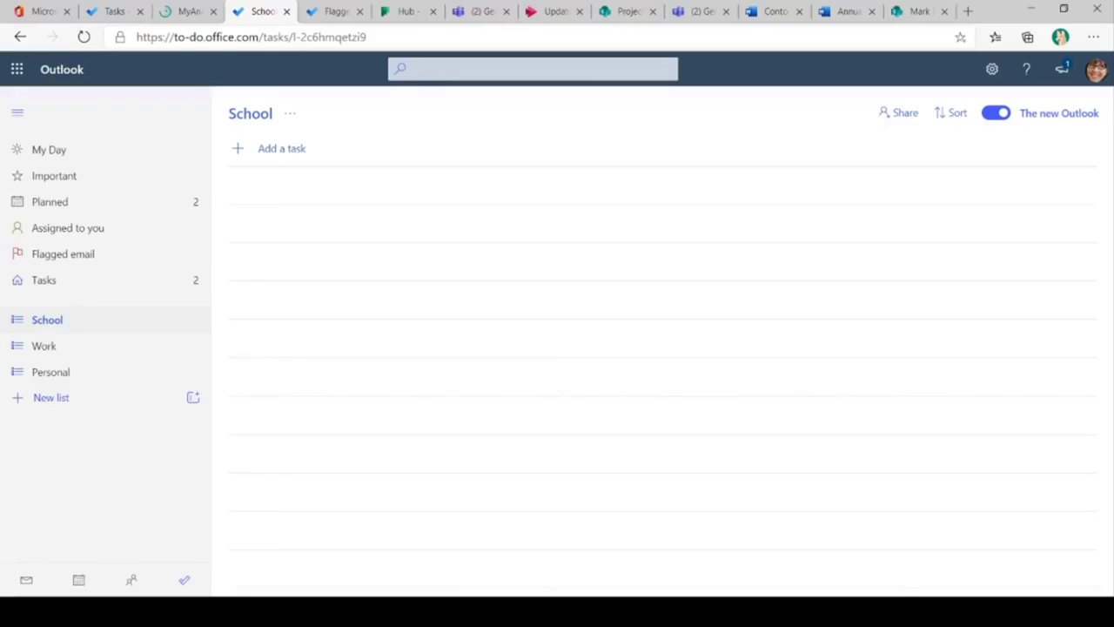
Step: Return to the Office 365 apps page, open Forms and create a new blank form
{"action": "key", "text": "ctrl+1"}
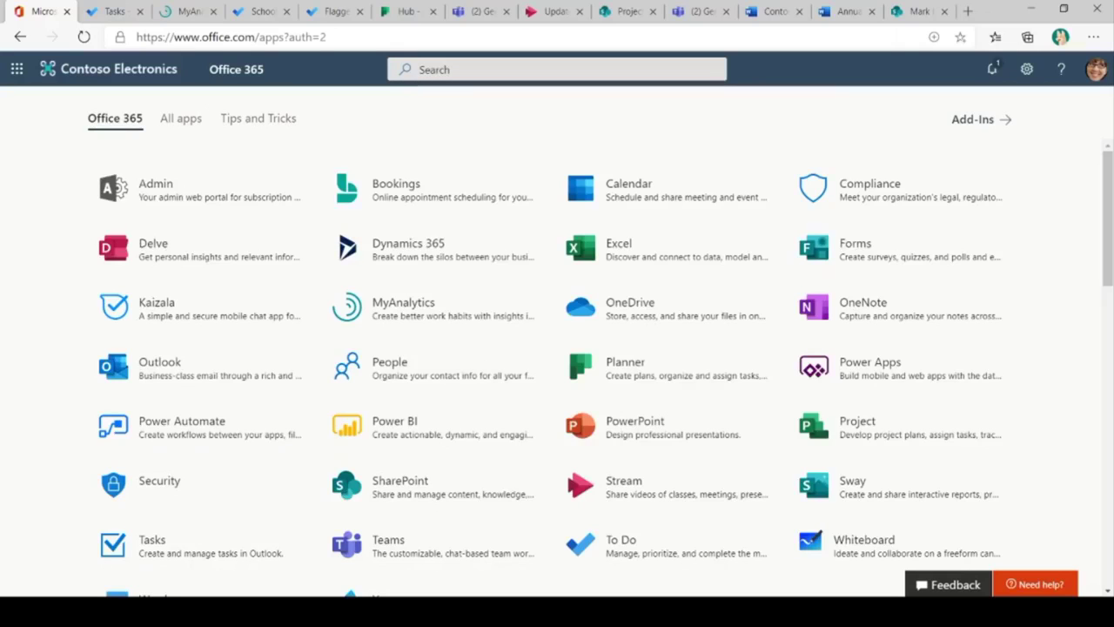
{"action": "scroll", "coordinate": [557, 348], "scroll_direction": "down", "scroll_amount": 2}
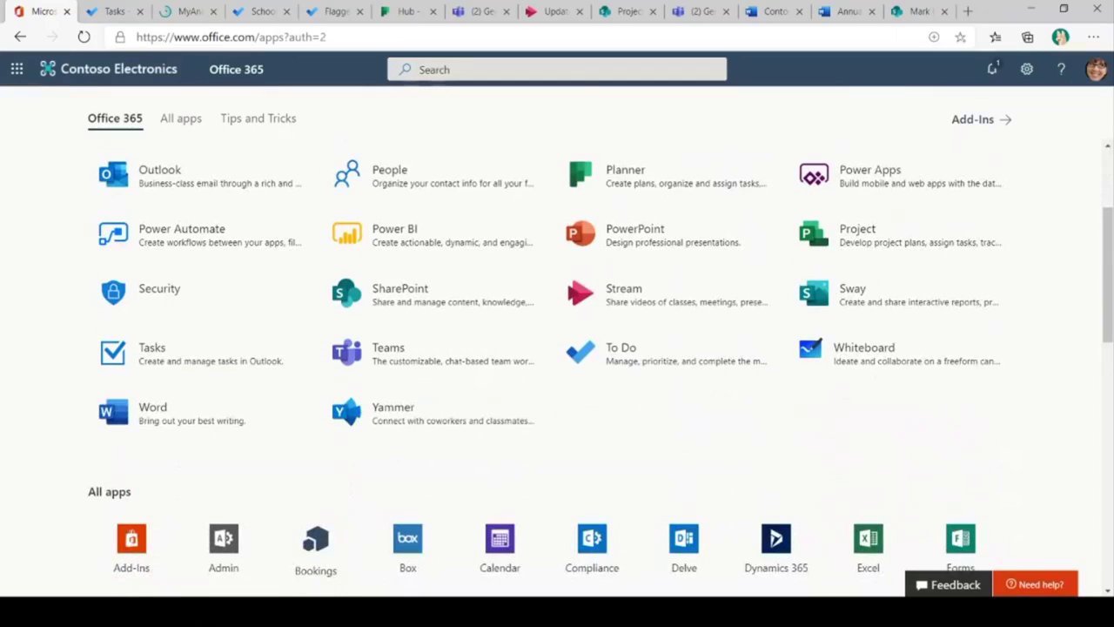
{"action": "scroll", "coordinate": [557, 365], "scroll_direction": "down", "scroll_amount": 4}
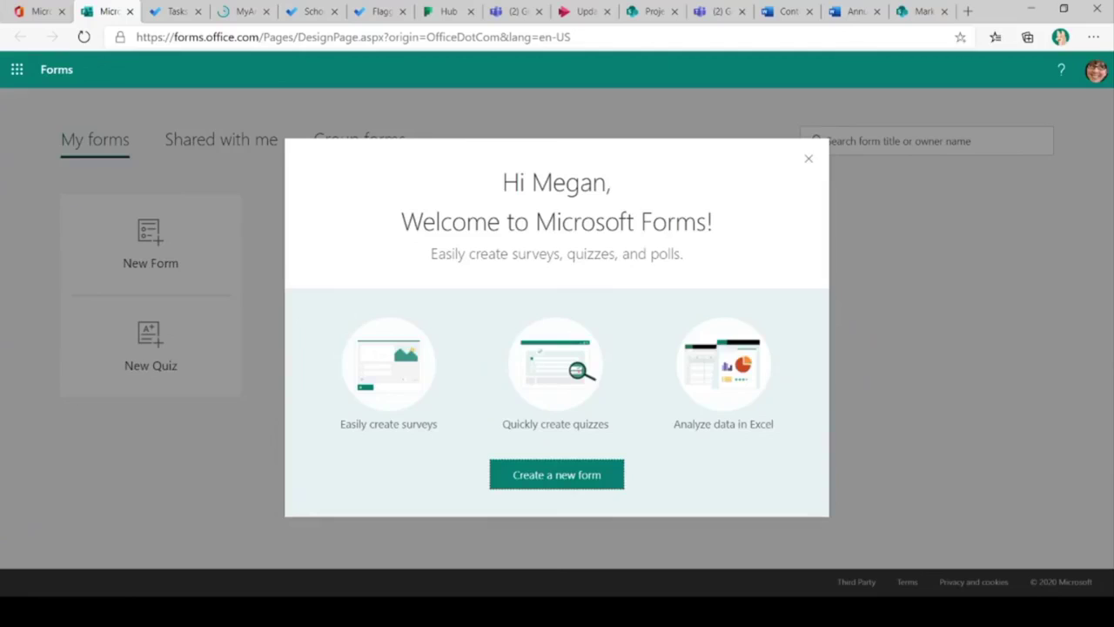
{"action": "key", "text": "Escape"}
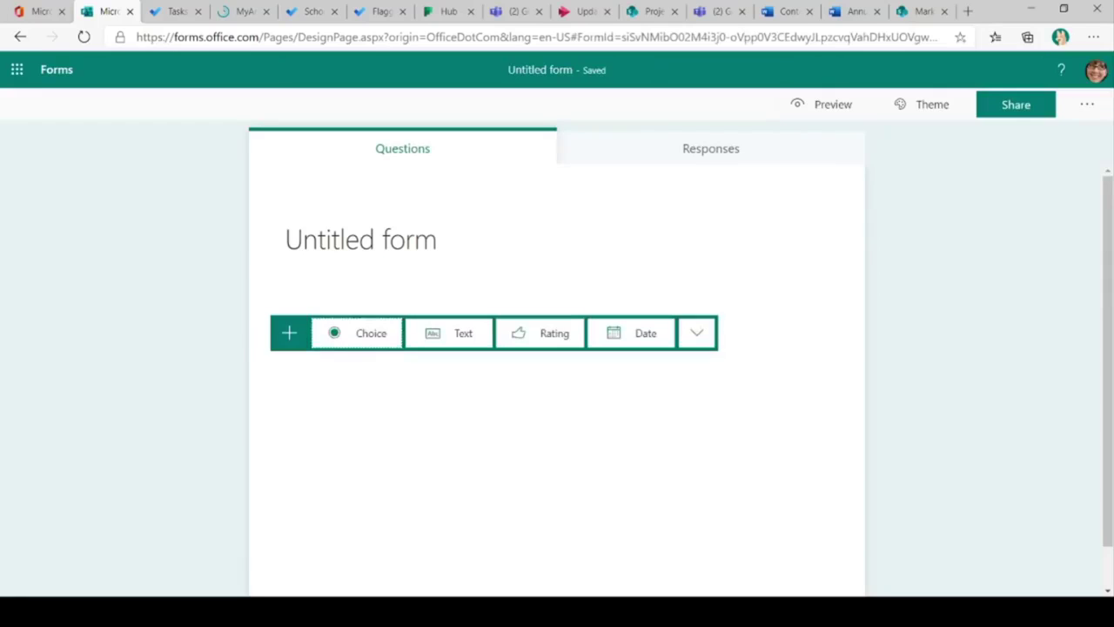
Step: Add a choice question to the form and check the options for sharing the form and collecting responses
{"action": "key", "text": "Return"}
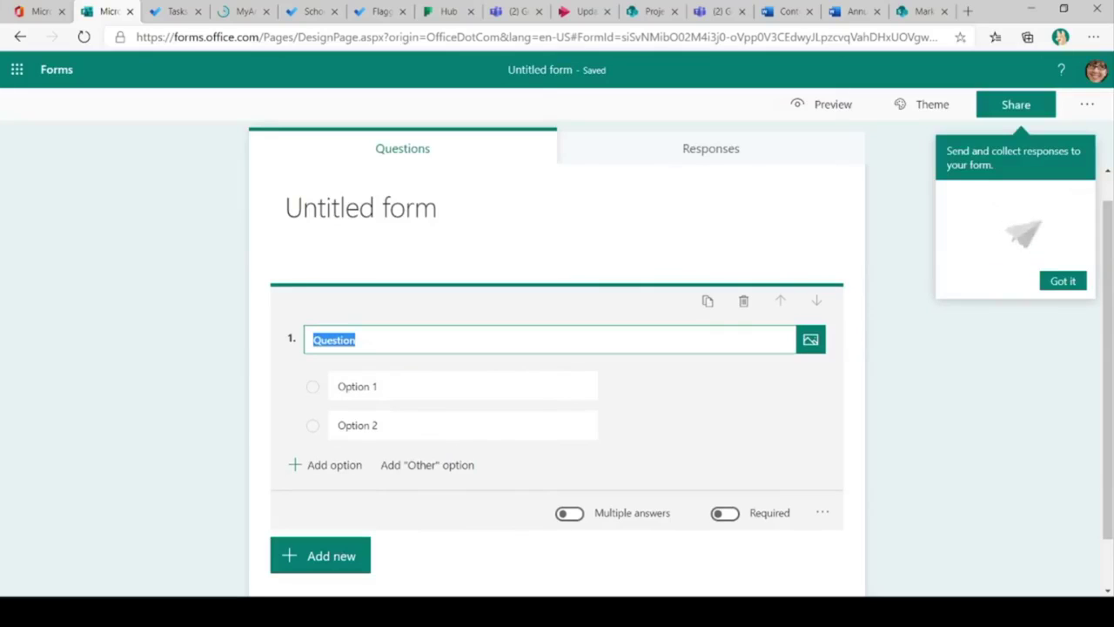
{"action": "key", "text": "Escape"}
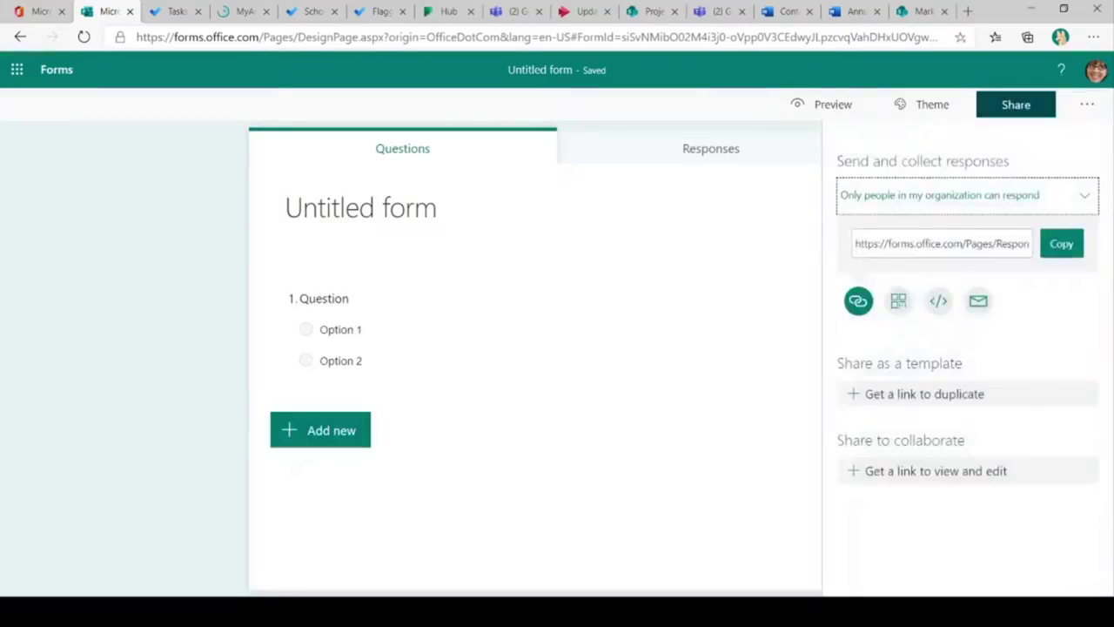
{"action": "key", "text": "Escape"}
Step: Look at the additional question types, and add a text question and a rating question to the form
{"action": "key", "text": "Return"}
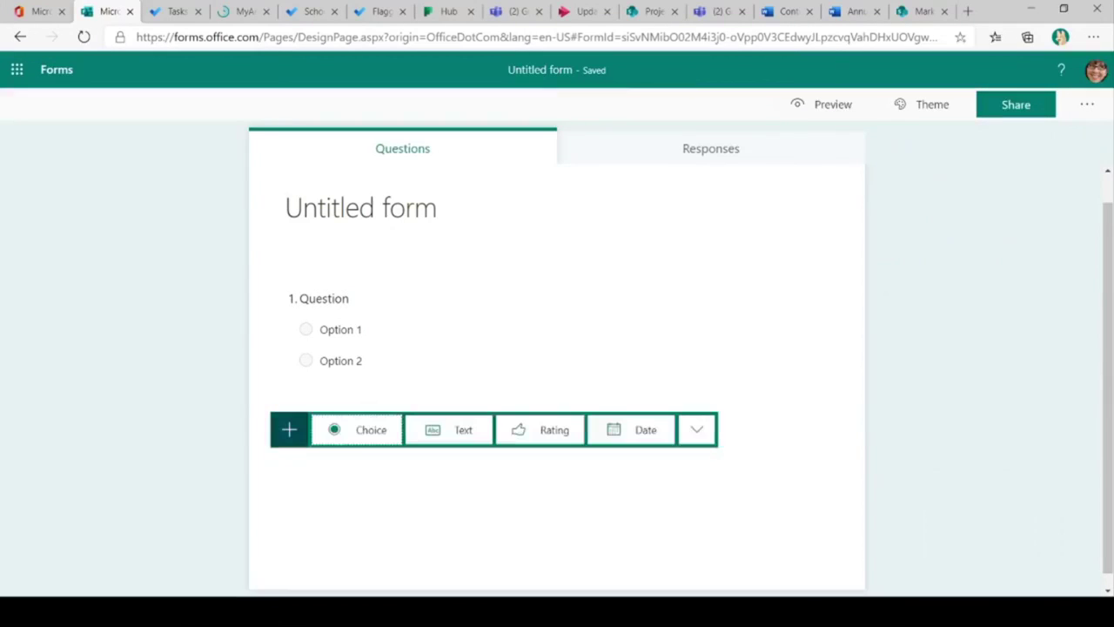
{"action": "left_click", "coordinate": [696, 429]}
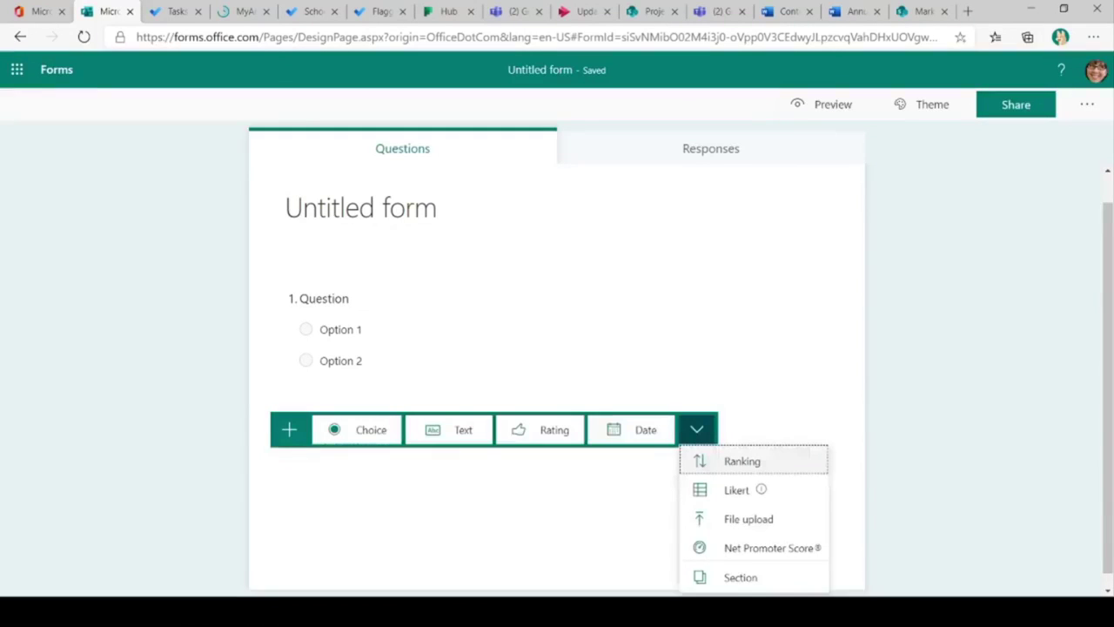
{"action": "left_click", "coordinate": [448, 415]}
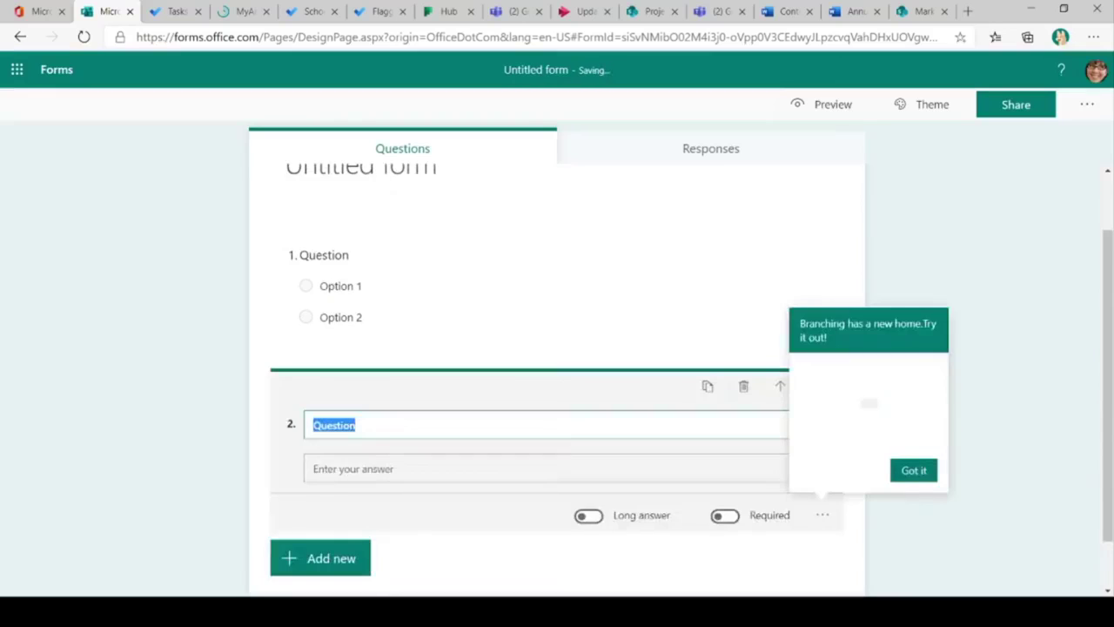
{"action": "left_click", "coordinate": [320, 557]}
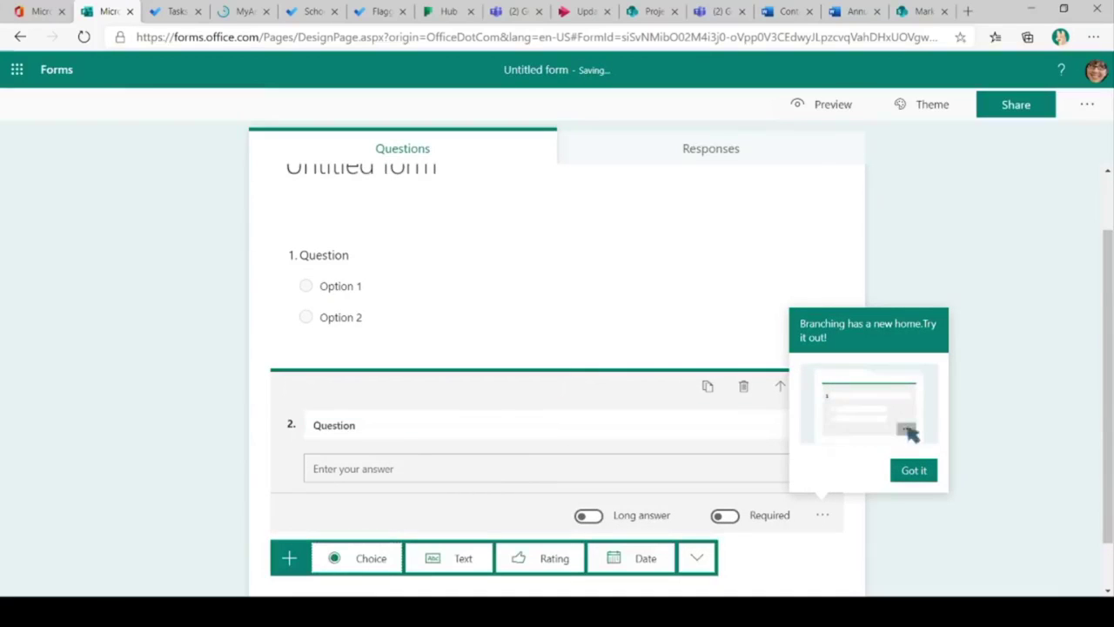
{"action": "left_click", "coordinate": [541, 557]}
Step: Add a date question and a ranking question below the rating question
{"action": "left_click", "coordinate": [321, 496]}
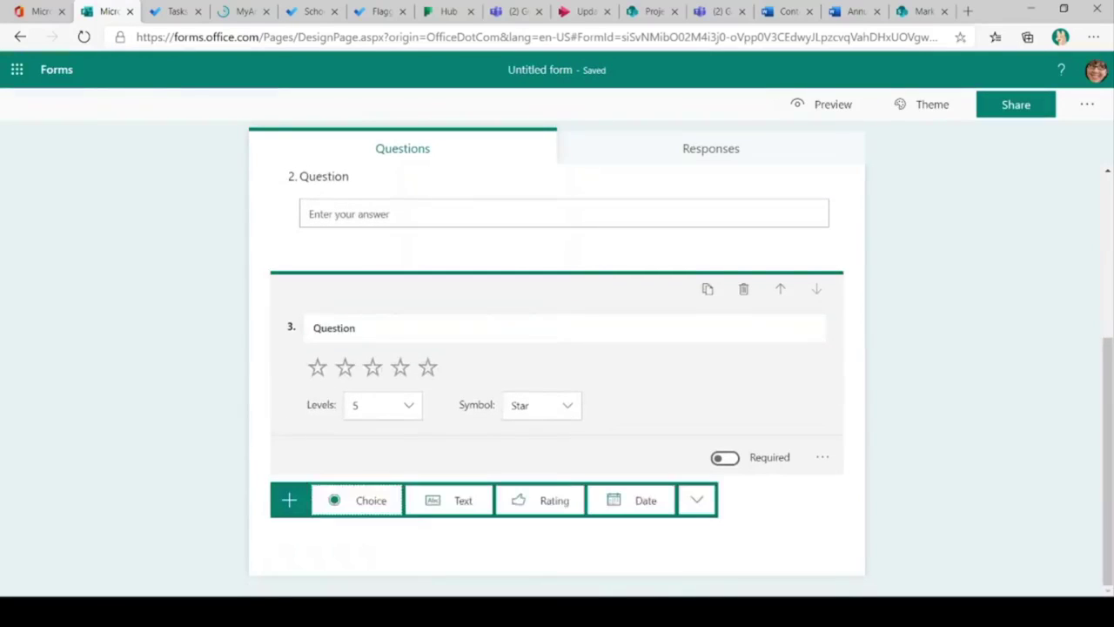
{"action": "left_click", "coordinate": [646, 500]}
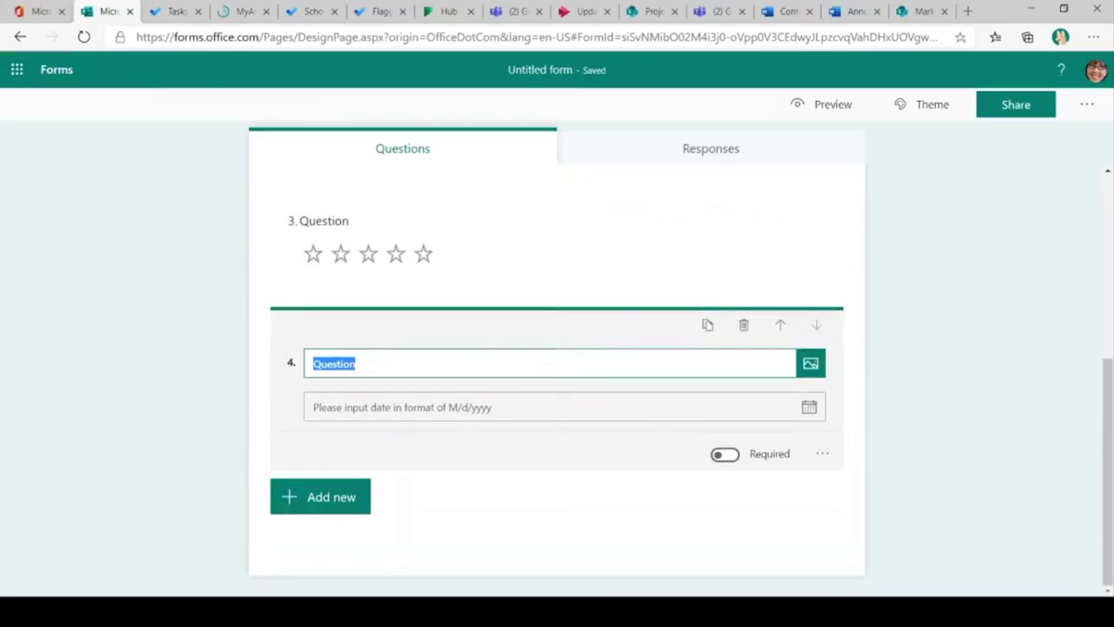
{"action": "left_click", "coordinate": [320, 496]}
{"action": "left_click", "coordinate": [696, 499]}
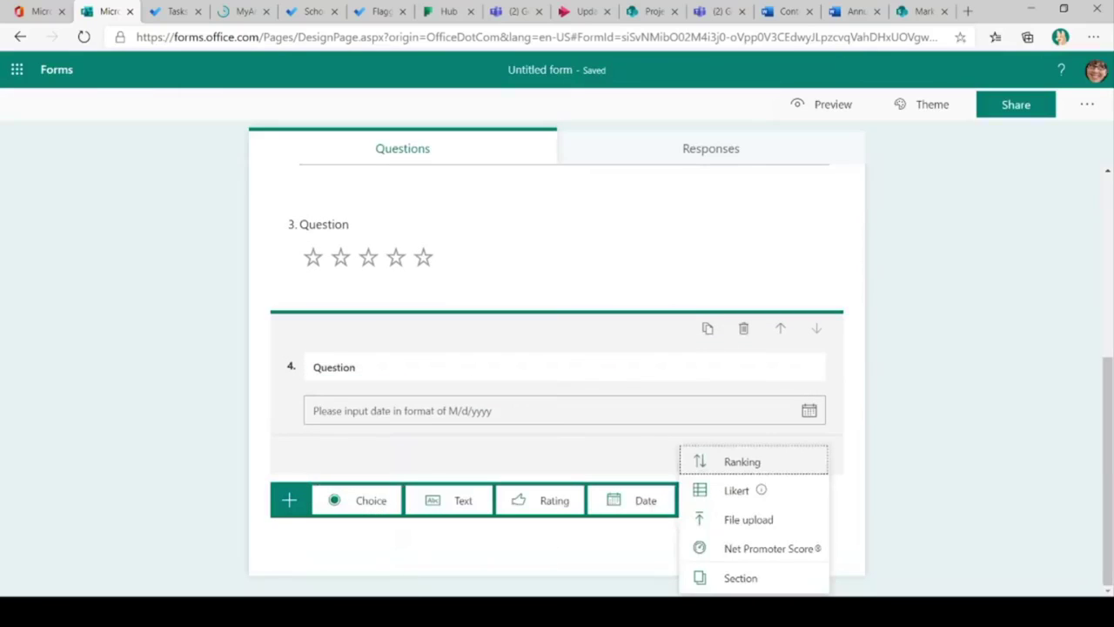
{"action": "left_click", "coordinate": [742, 461]}
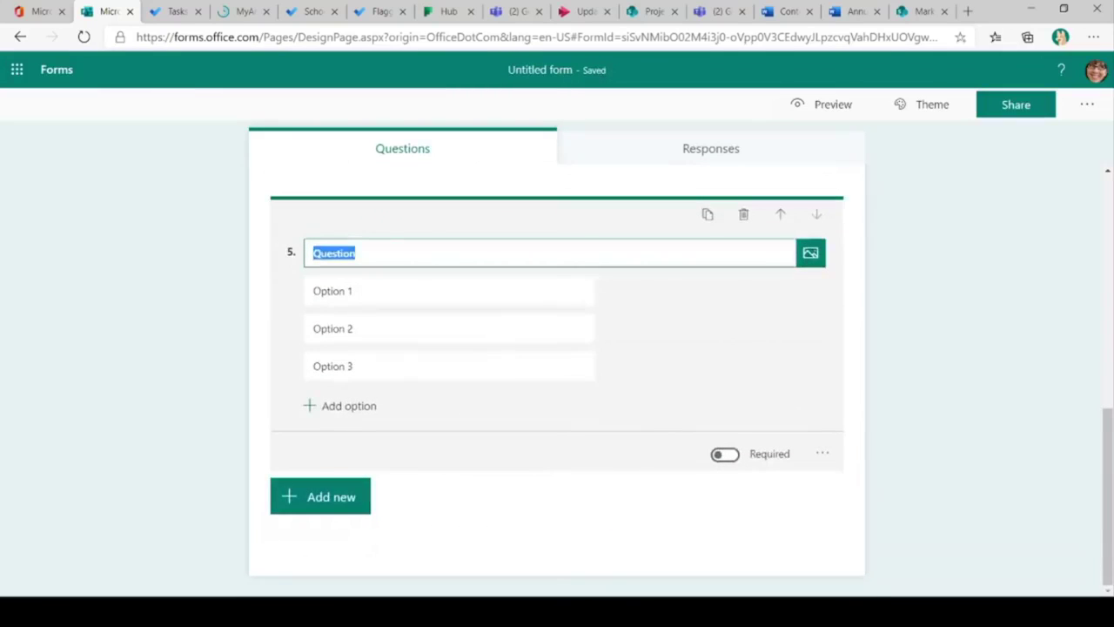
Step: Add a Likert question below the ranking question
{"action": "left_click", "coordinate": [320, 496]}
{"action": "left_click", "coordinate": [696, 500]}
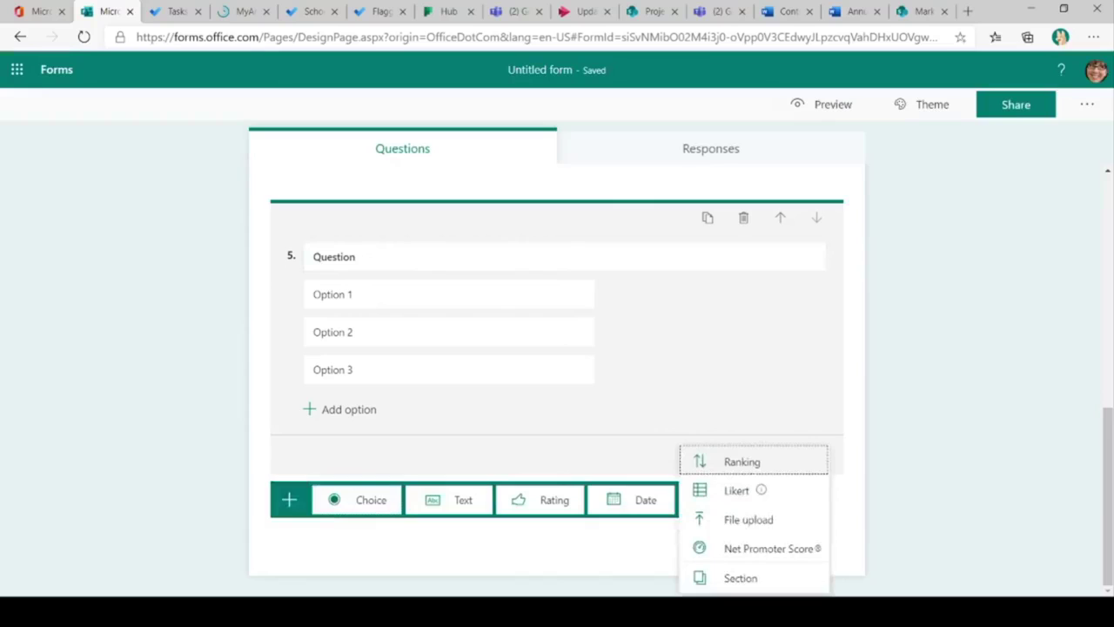
{"action": "left_click", "coordinate": [736, 489]}
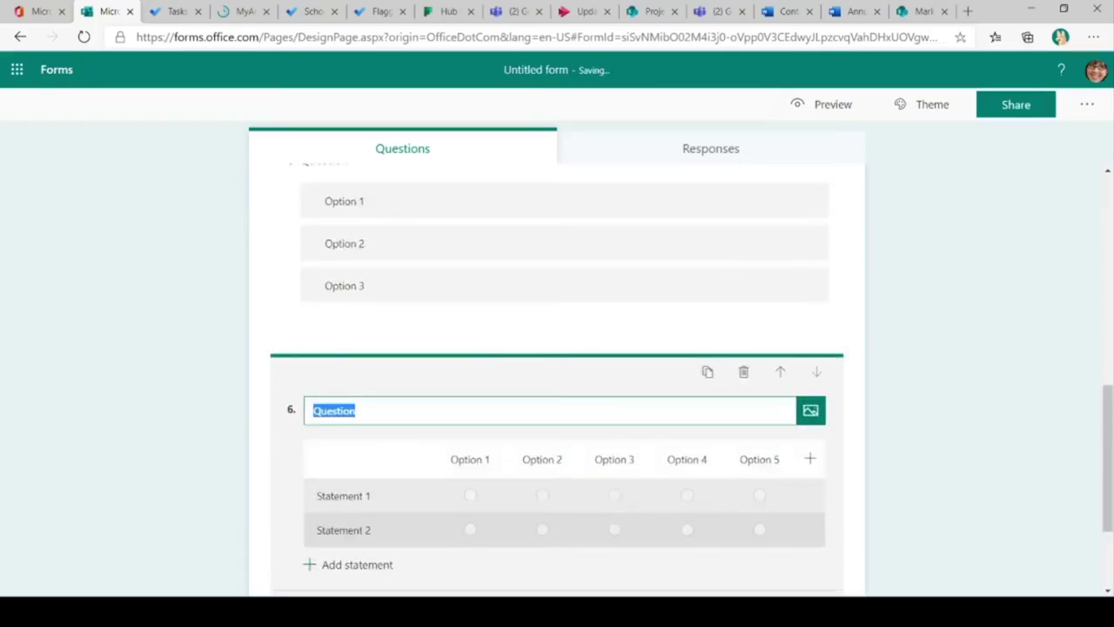
Step: Add a Net Promoter Score question below the Likert question
{"action": "left_click", "coordinate": [321, 497]}
{"action": "left_click", "coordinate": [697, 499]}
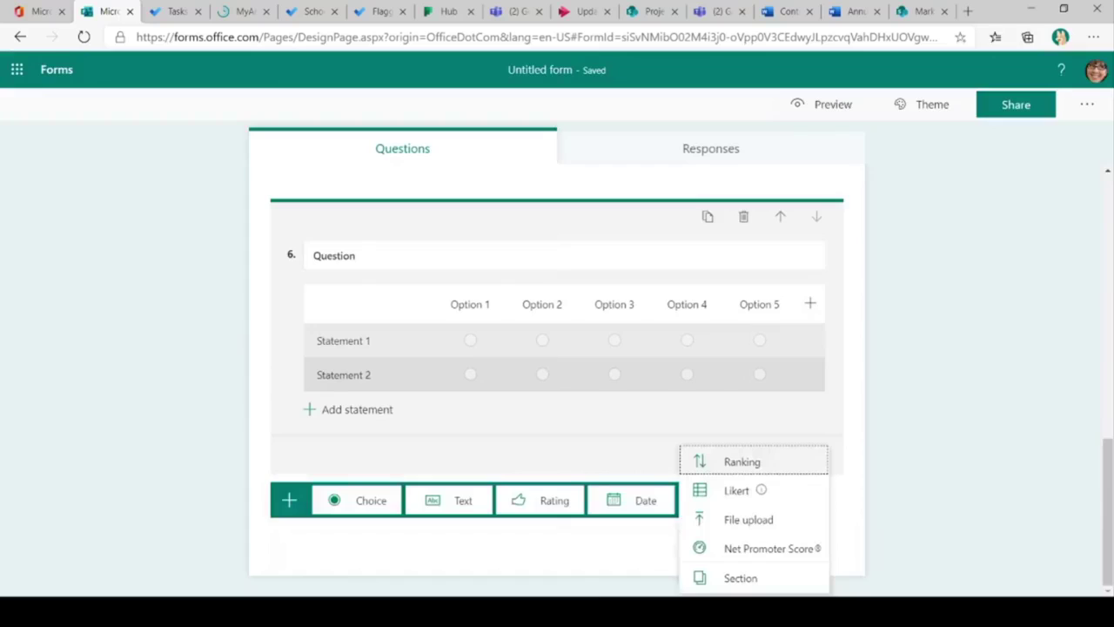
{"action": "key", "text": "Down"}
{"action": "key", "text": "Down"}
{"action": "key", "text": "Down"}
{"action": "key", "text": "Return"}
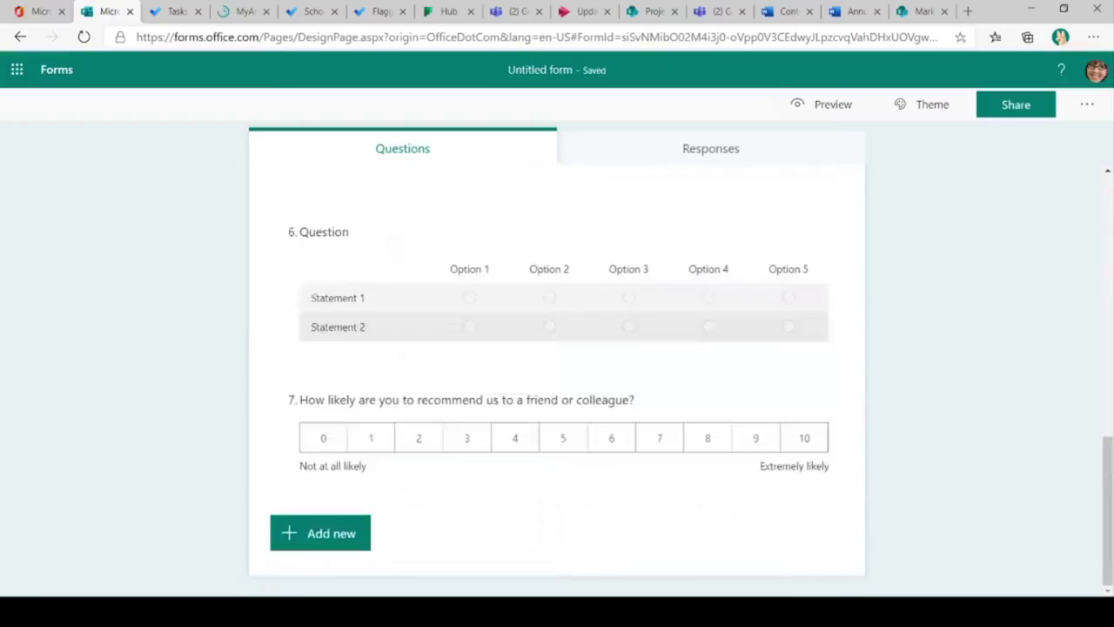
Step: Preview the whole form in the computer and mobile layouts, and return to the form editor
{"action": "scroll", "coordinate": [556, 369], "scroll_direction": "up", "scroll_amount": 10}
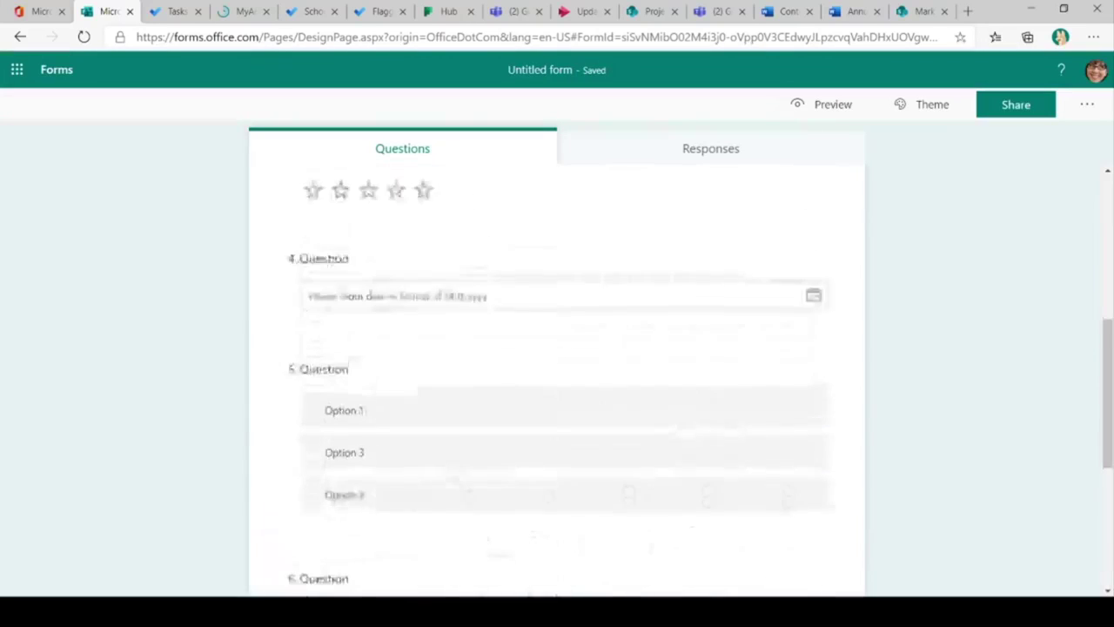
{"action": "left_click", "coordinate": [821, 104]}
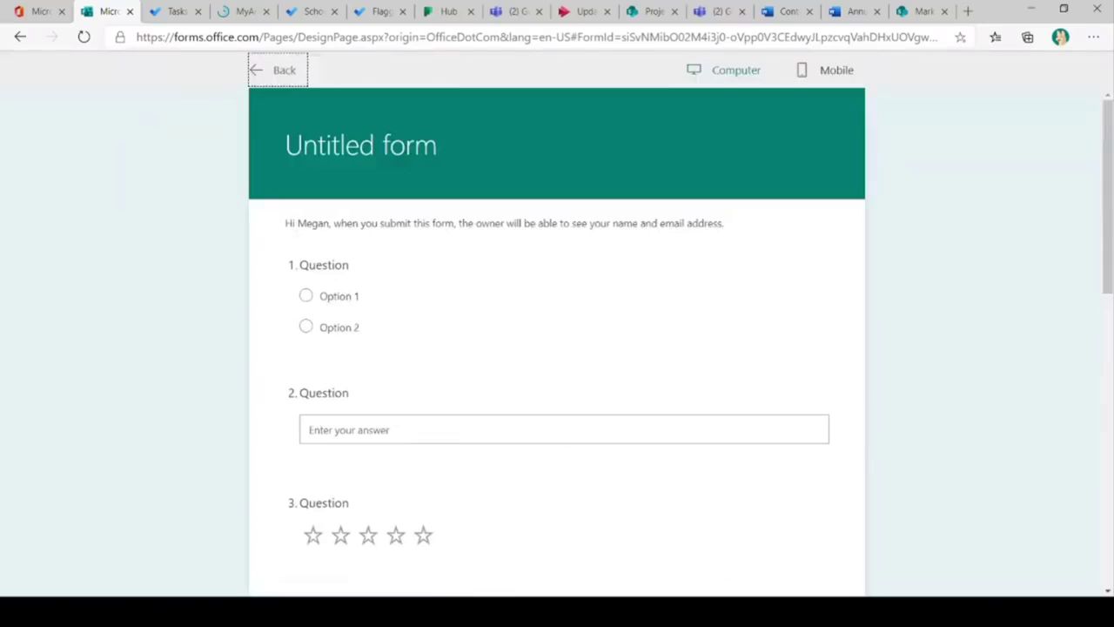
{"action": "scroll", "coordinate": [556, 348], "scroll_direction": "down", "scroll_amount": 6}
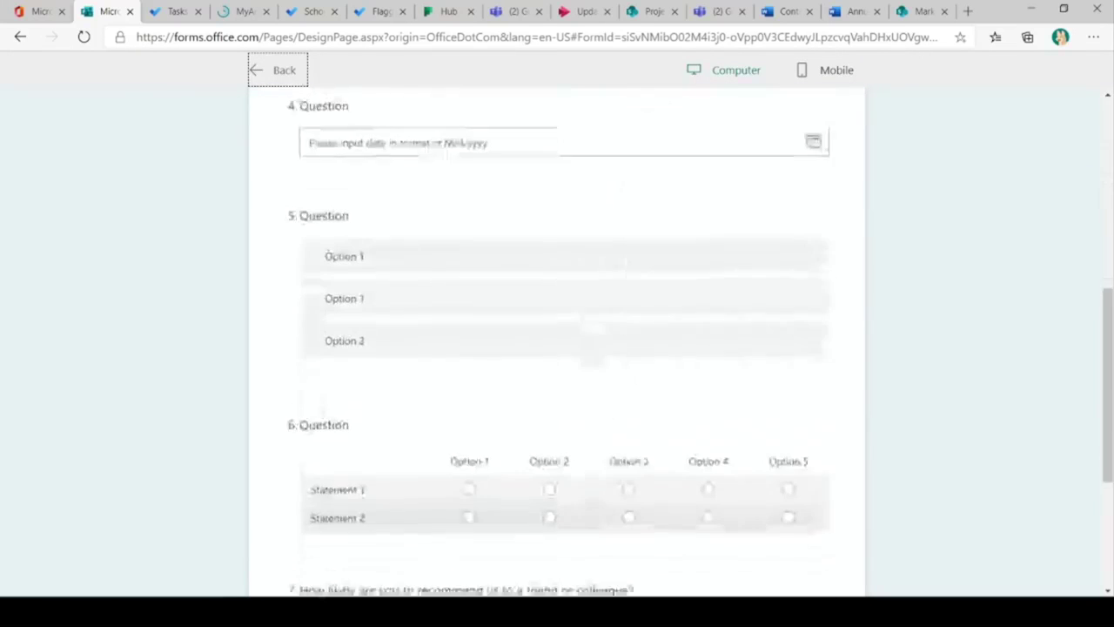
{"action": "scroll", "coordinate": [556, 340], "scroll_direction": "down", "scroll_amount": 3}
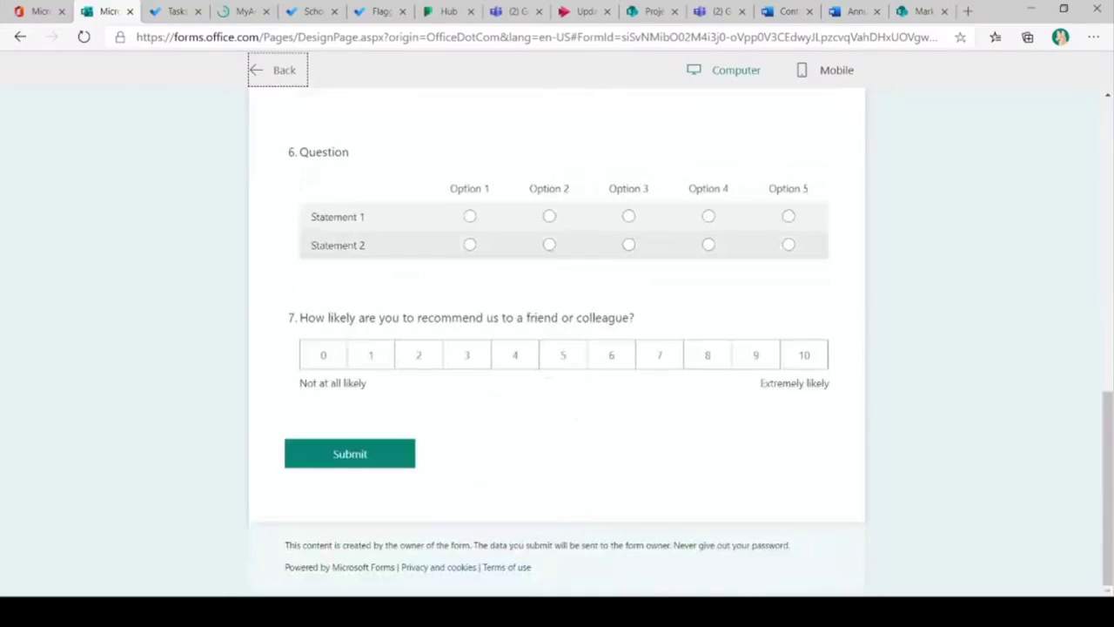
{"action": "scroll", "coordinate": [557, 339], "scroll_direction": "up", "scroll_amount": 15}
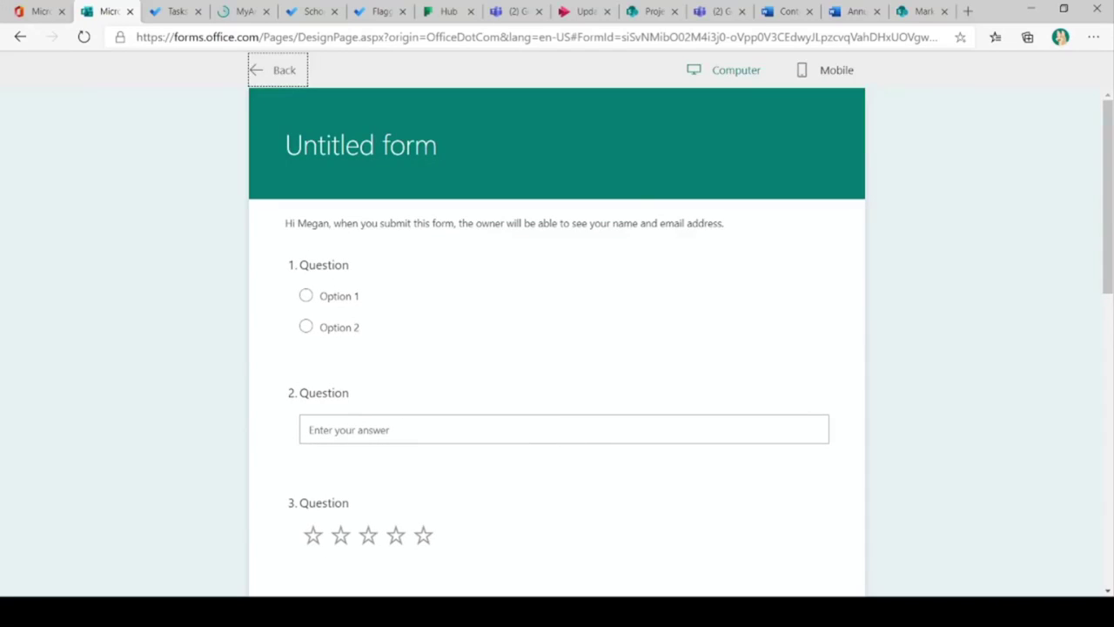
{"action": "left_click", "coordinate": [829, 70]}
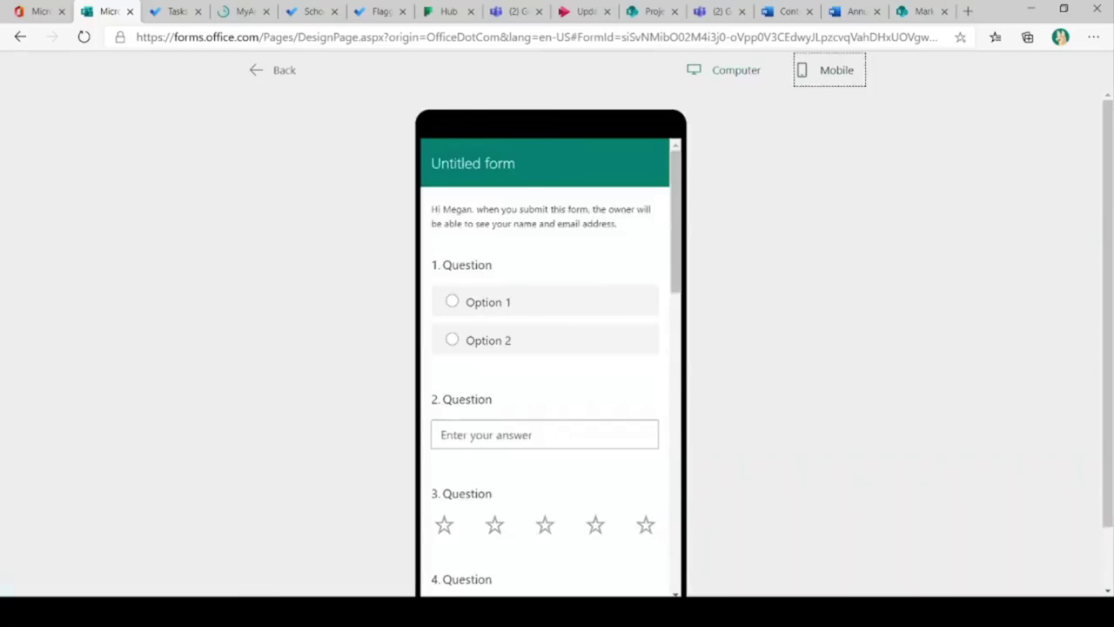
{"action": "scroll", "coordinate": [544, 366], "scroll_direction": "down", "scroll_amount": 7}
{"action": "scroll", "coordinate": [545, 366], "scroll_direction": "up", "scroll_amount": 7}
{"action": "left_click", "coordinate": [272, 70]}
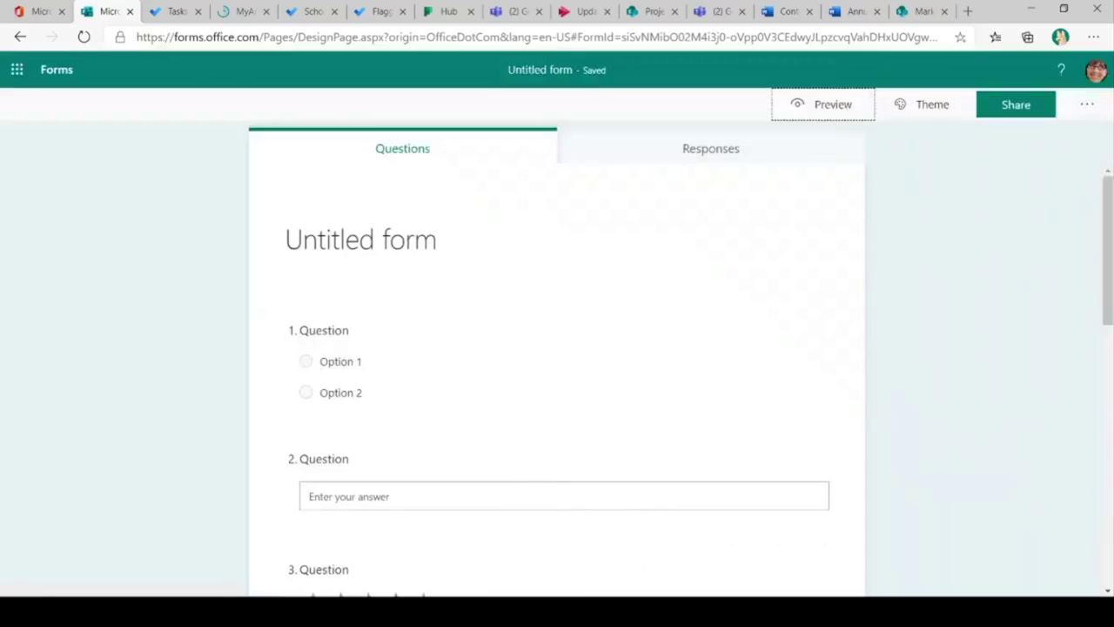
Step: Look at the QR code and the embed code among the form's sharing options
{"action": "left_click", "coordinate": [1015, 104]}
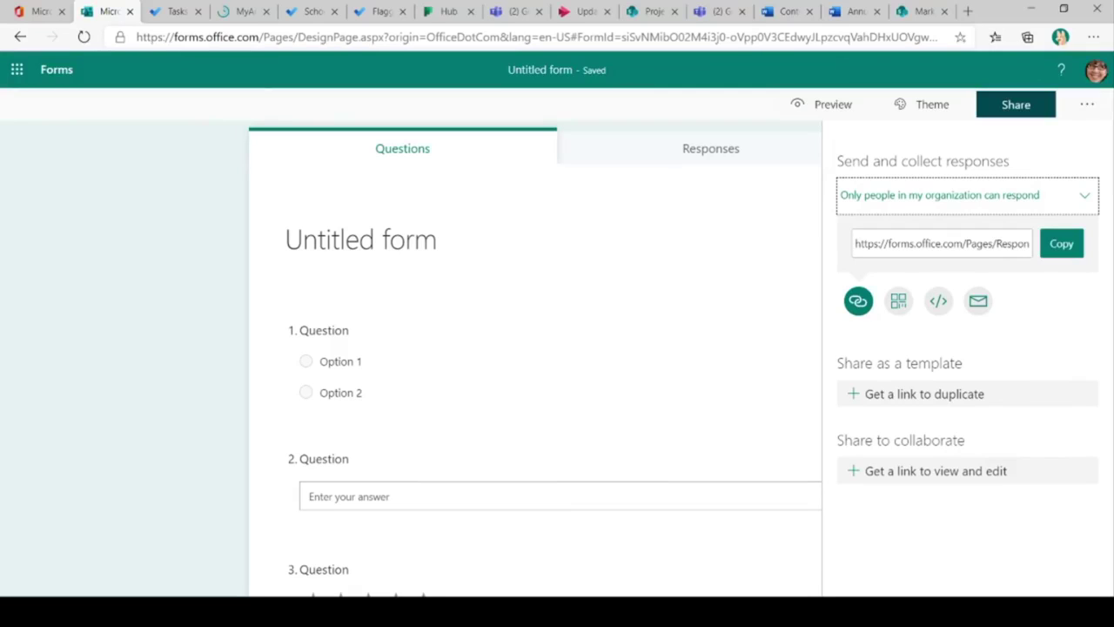
{"action": "left_click", "coordinate": [898, 300]}
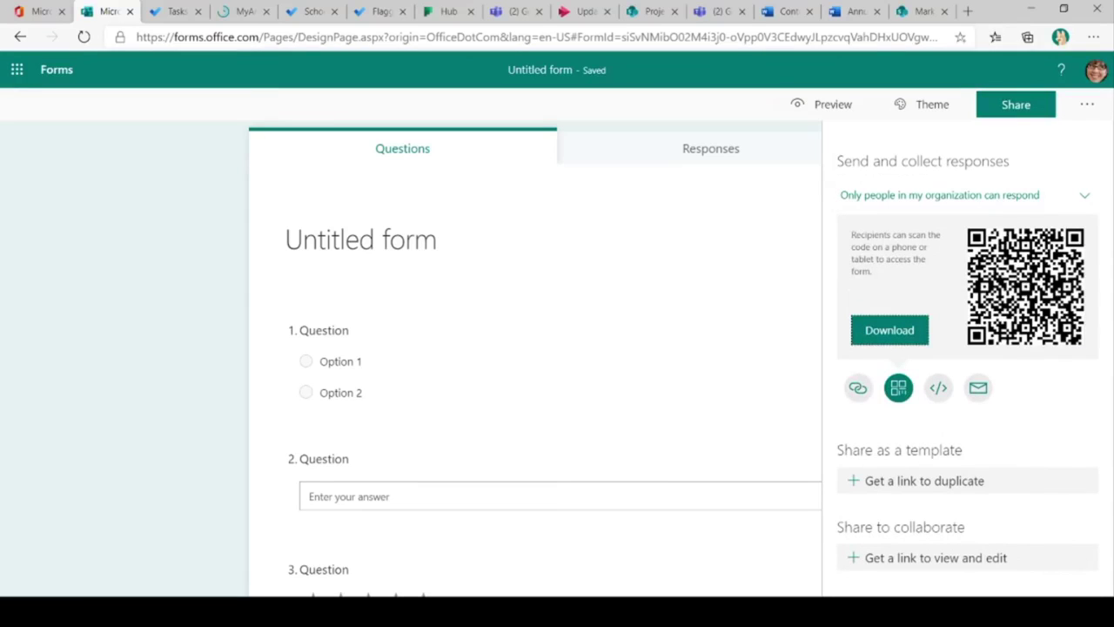
{"action": "key", "text": "Tab"}
{"action": "key", "text": "Right"}
{"action": "key", "text": "Return"}
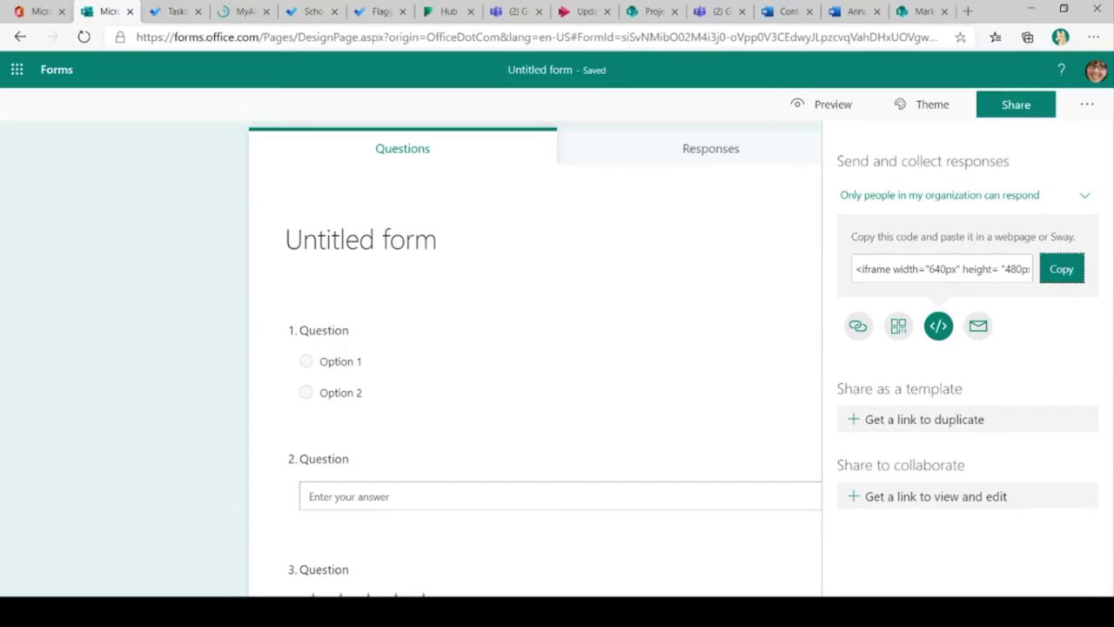
Step: Copy the form's response link and open it in a new browser tab
{"action": "left_click", "coordinate": [857, 325]}
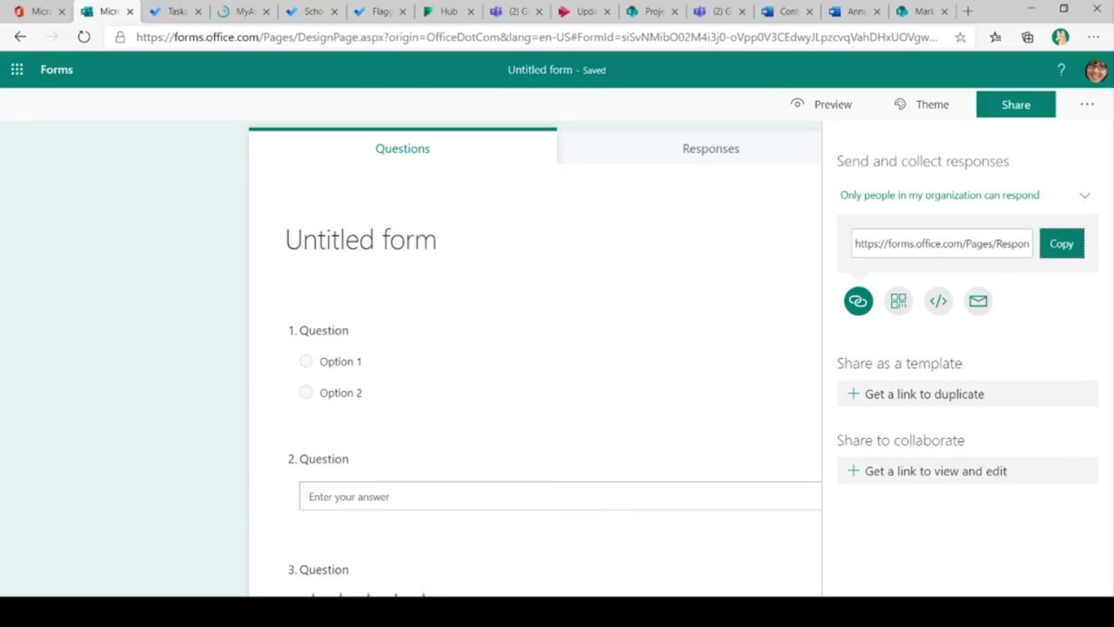
{"action": "key", "text": "Return"}
{"action": "key", "text": "ctrl+t"}
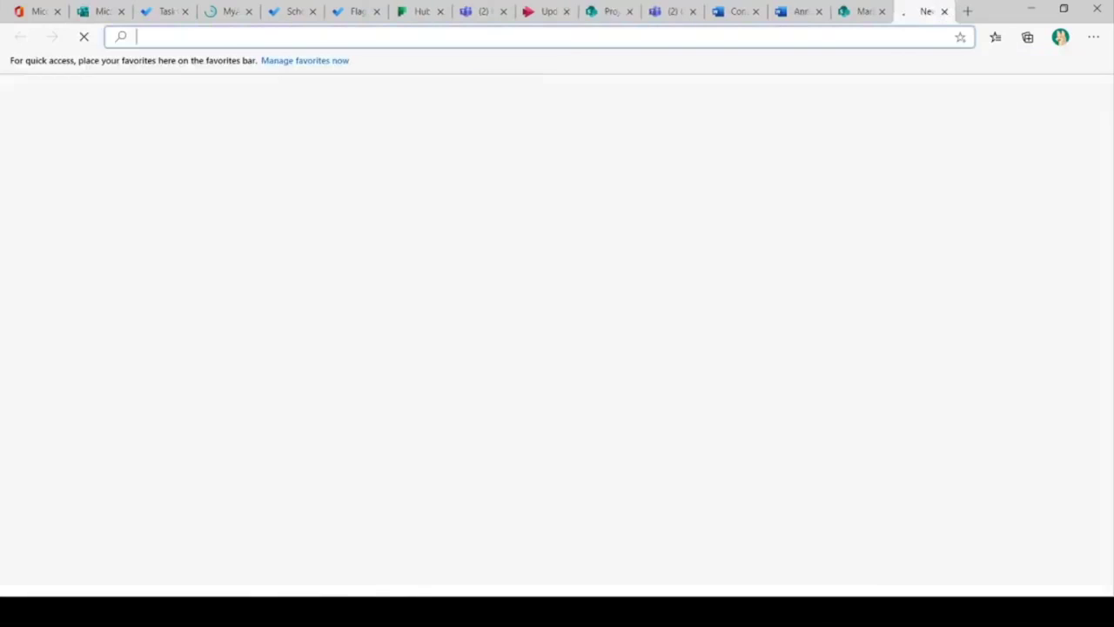
{"action": "key", "text": "ctrl+v"}
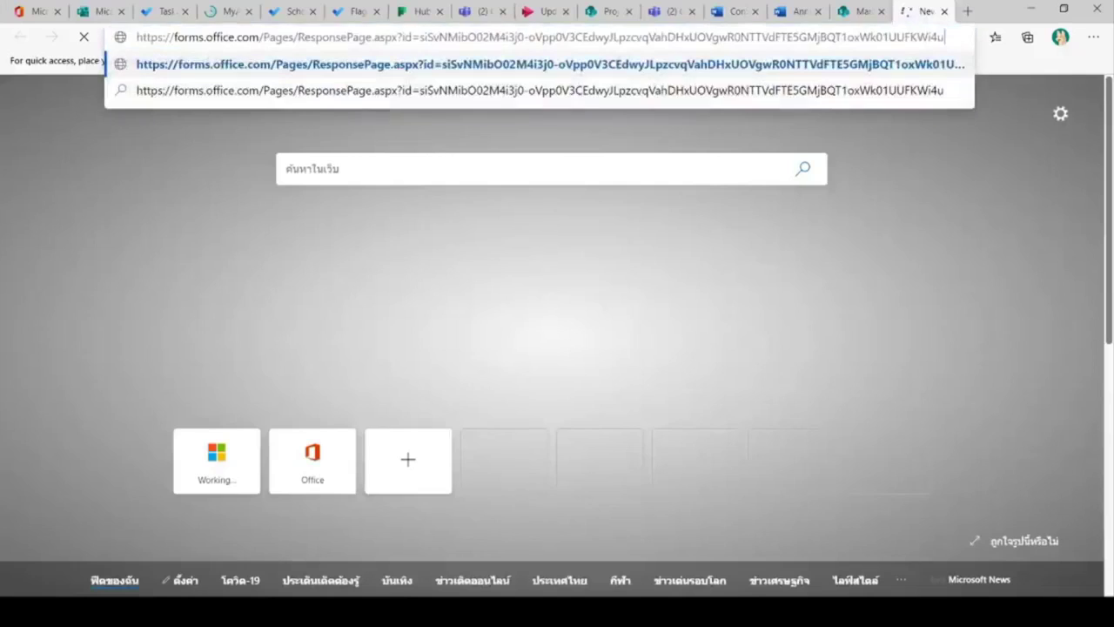
{"action": "key", "text": "Return"}
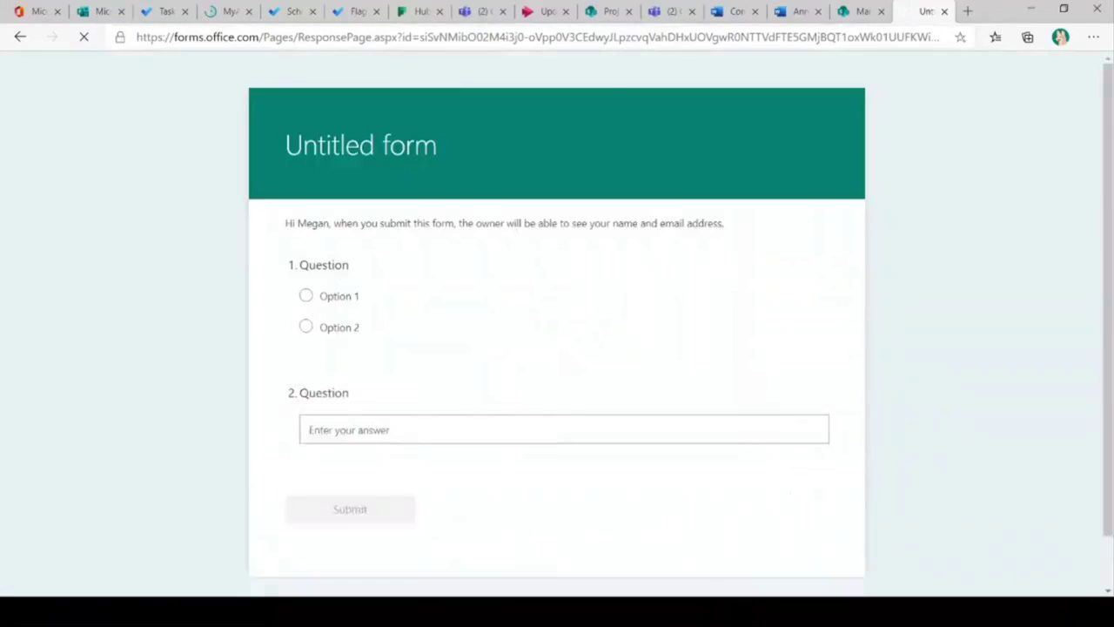
Step: Answer the first three questions with Option 1, the text "Text" and a five-star rating
{"action": "left_click", "coordinate": [305, 295]}
{"action": "scroll", "coordinate": [557, 323], "scroll_direction": "down", "scroll_amount": 1}
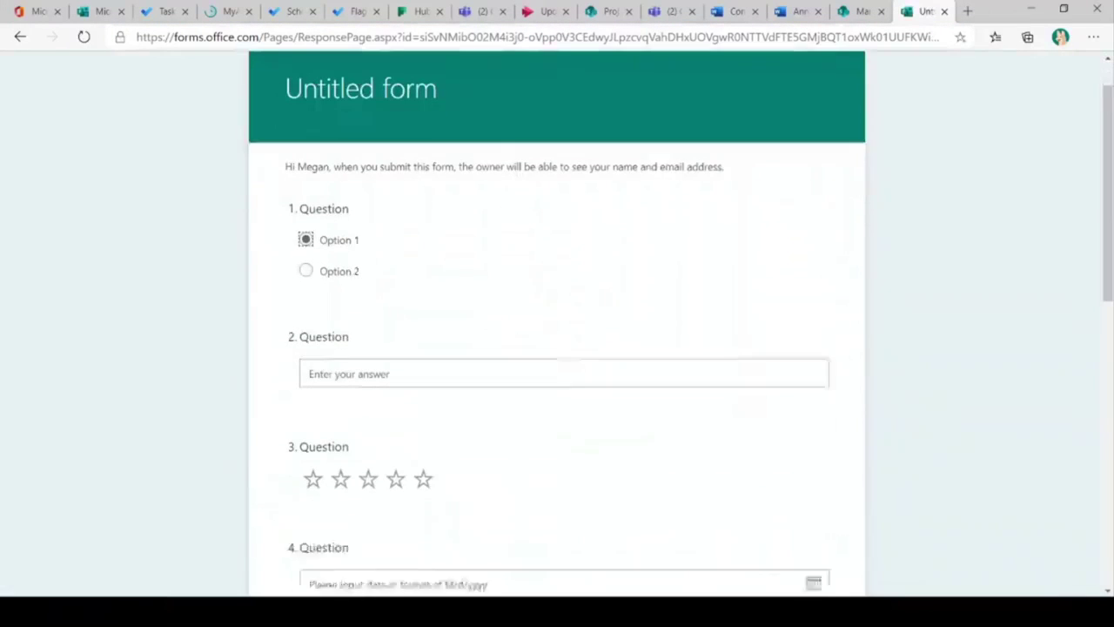
{"action": "left_click", "coordinate": [348, 352]}
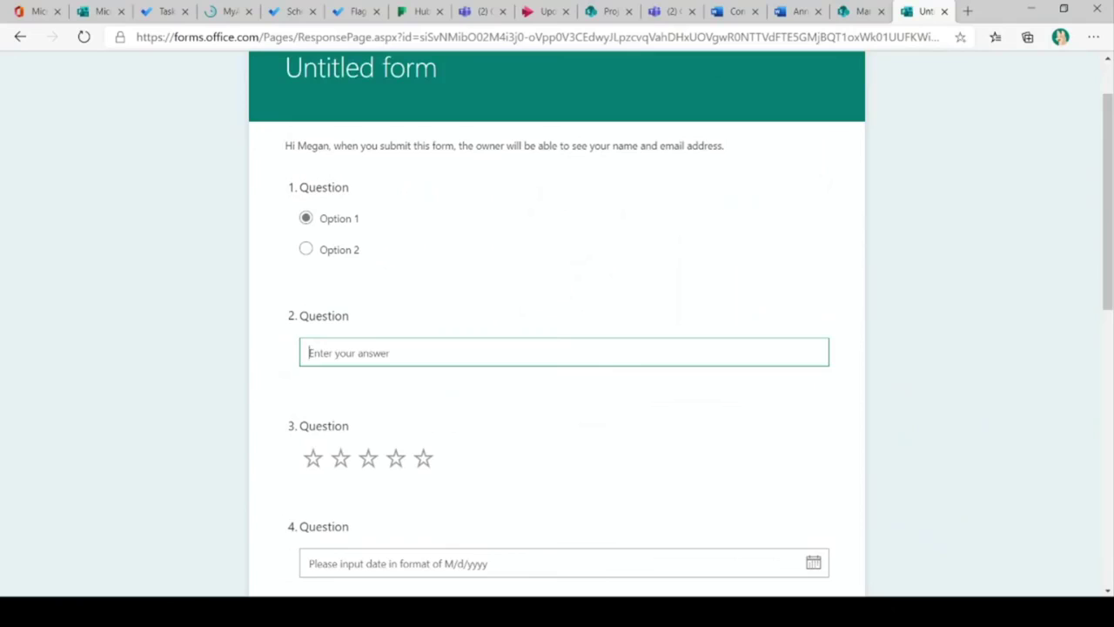
{"action": "type", "text": "Text"}
{"action": "left_click", "coordinate": [423, 458]}
Step: Set the date answer to 5/23/2020 and move Option 1 below Option 2 in the ranking question
{"action": "scroll", "coordinate": [557, 323], "scroll_direction": "down", "scroll_amount": 3}
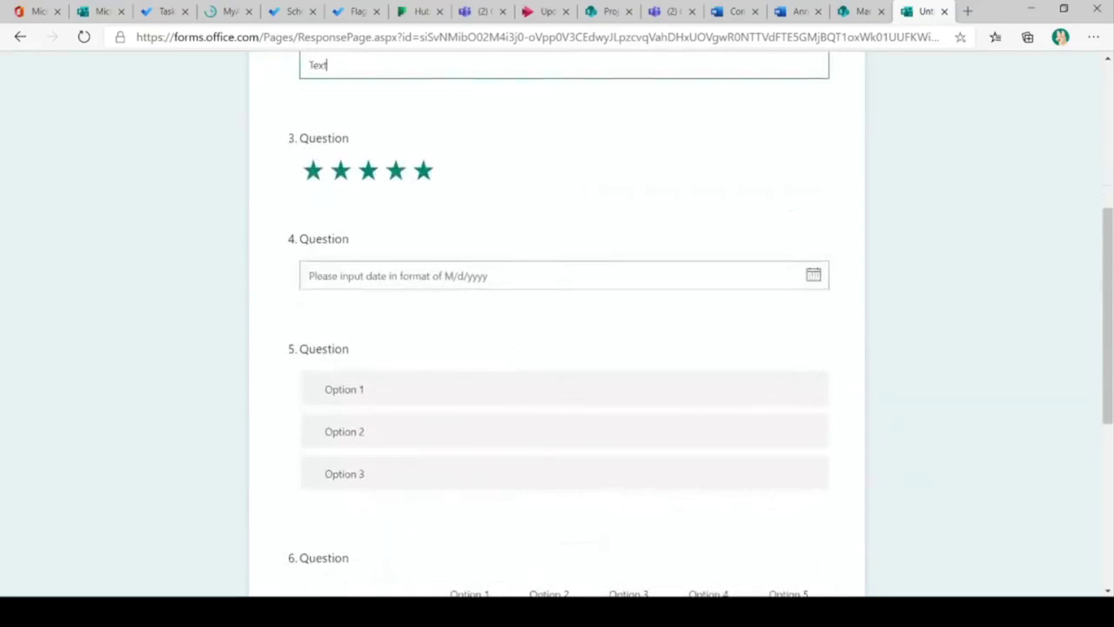
{"action": "left_click", "coordinate": [563, 275]}
{"action": "left_click", "coordinate": [602, 421]}
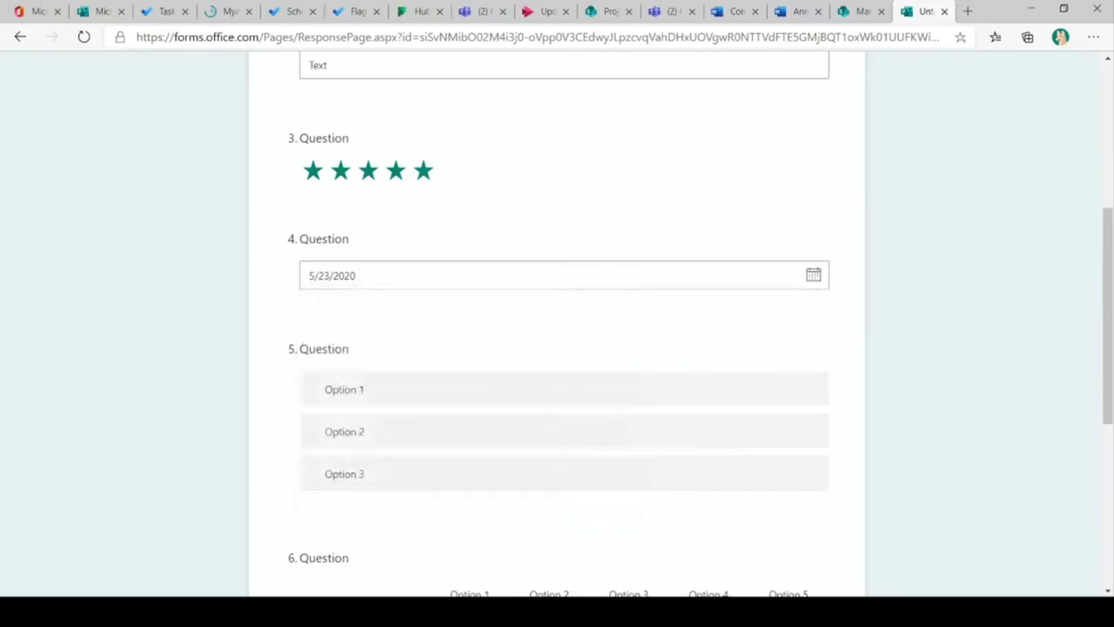
{"action": "left_click_drag", "start_coordinate": [564, 389], "coordinate": [564, 431]}
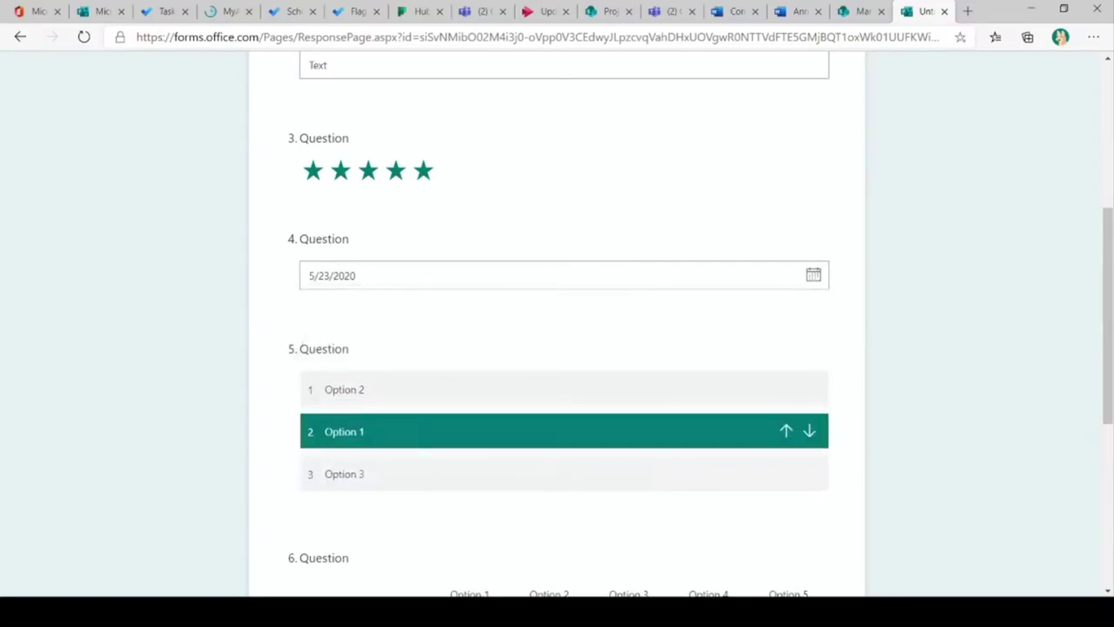
Step: Rate Statement 1 as Option 5 and Statement 2 as Option 4, choose 9 for the recommendation question, and submit the response
{"action": "scroll", "coordinate": [557, 322], "scroll_direction": "down", "scroll_amount": 2}
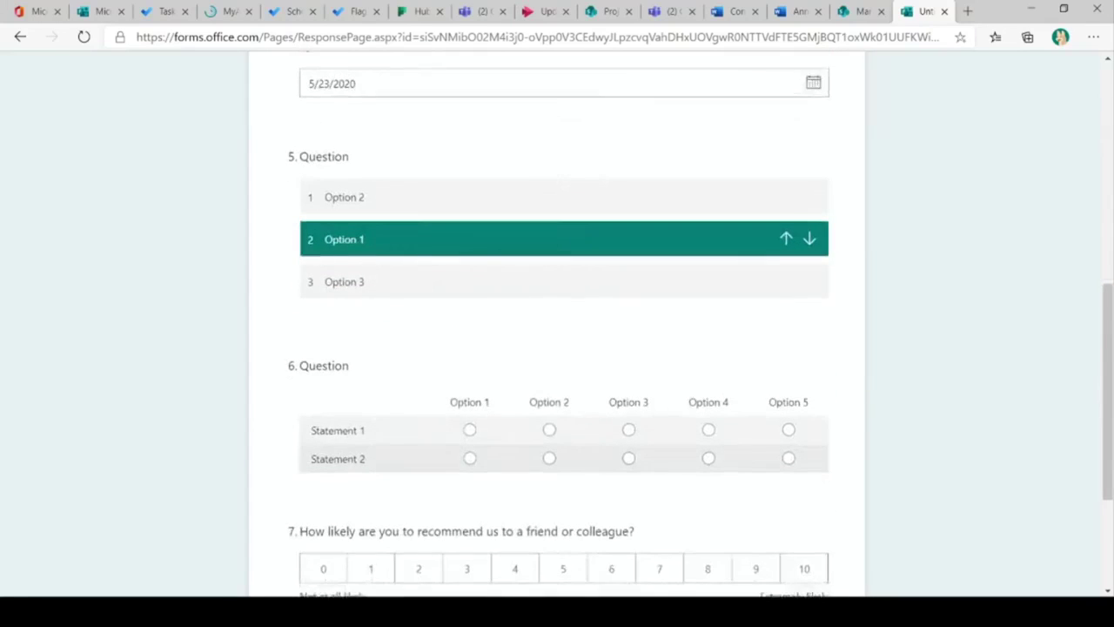
{"action": "scroll", "coordinate": [557, 322], "scroll_direction": "down", "scroll_amount": 2}
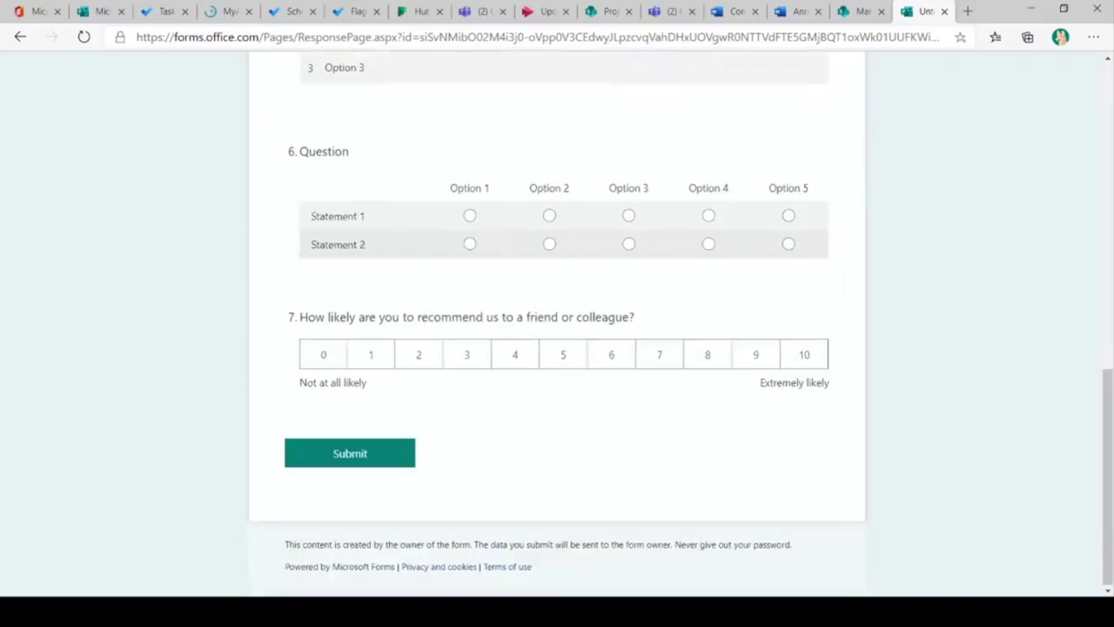
{"action": "left_click", "coordinate": [789, 216]}
{"action": "left_click", "coordinate": [709, 245]}
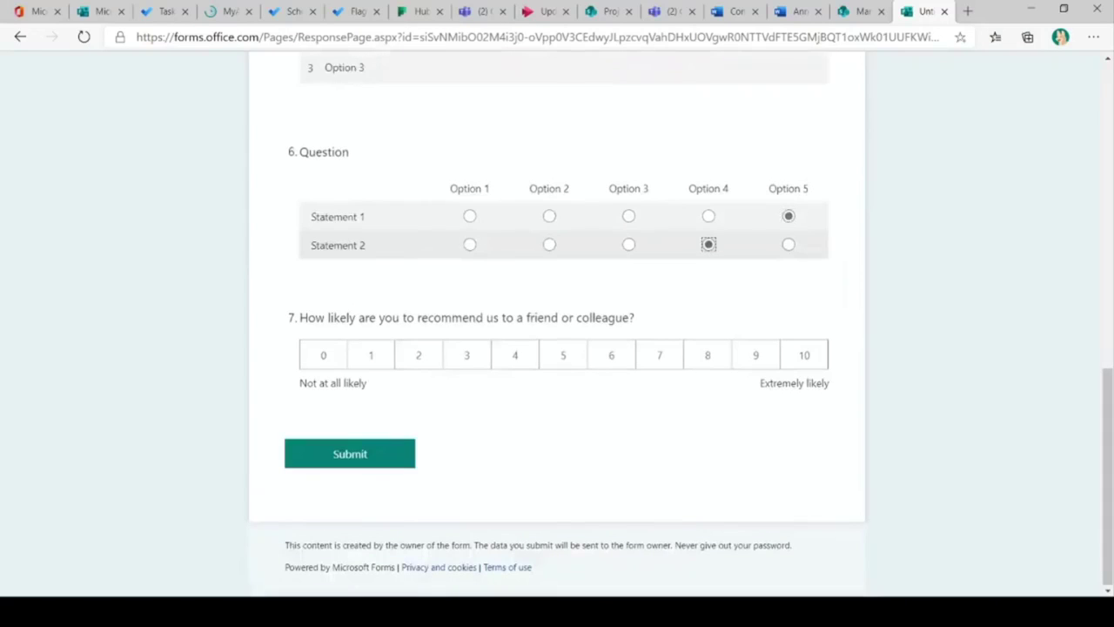
{"action": "left_click", "coordinate": [755, 355]}
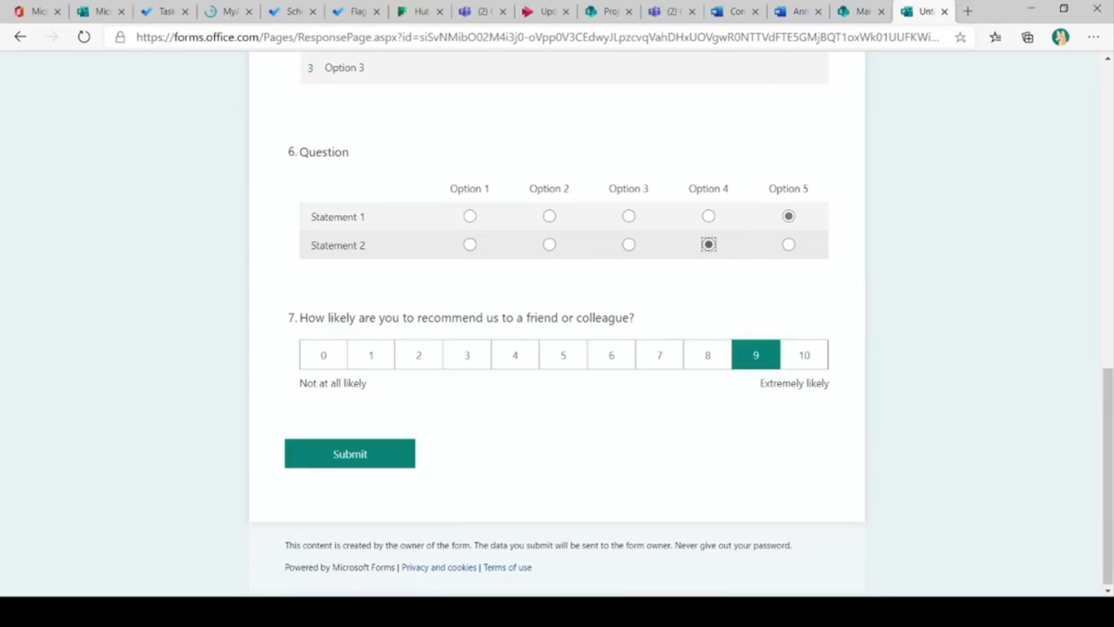
{"action": "left_click", "coordinate": [350, 453]}
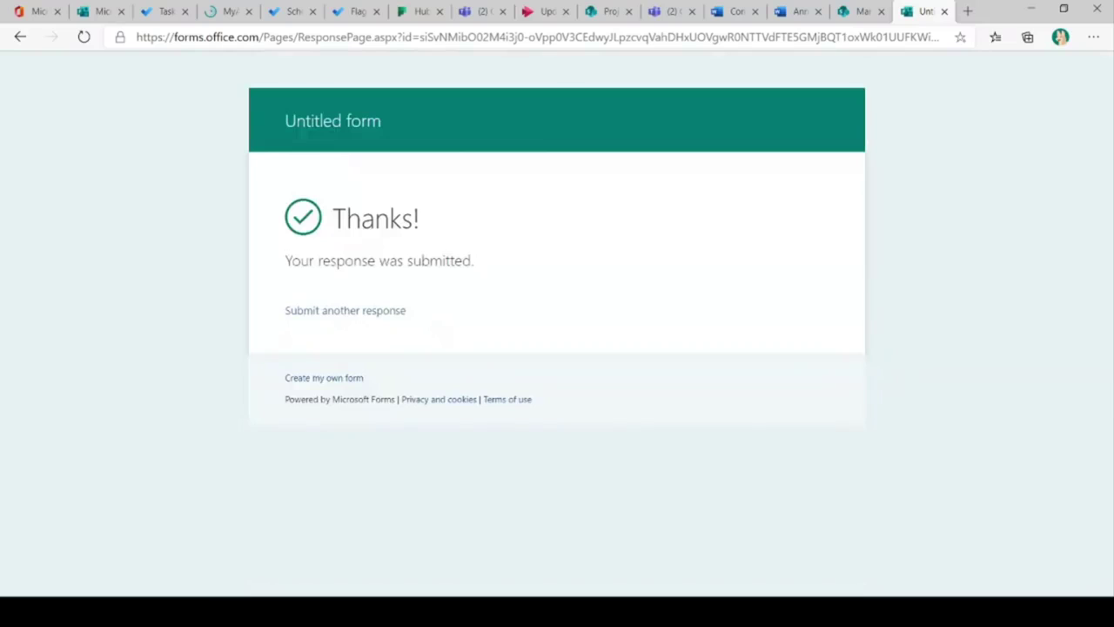
Step: Return to the form editor and review the collected responses and charts for all seven questions
{"action": "key", "text": "ctrl+2"}
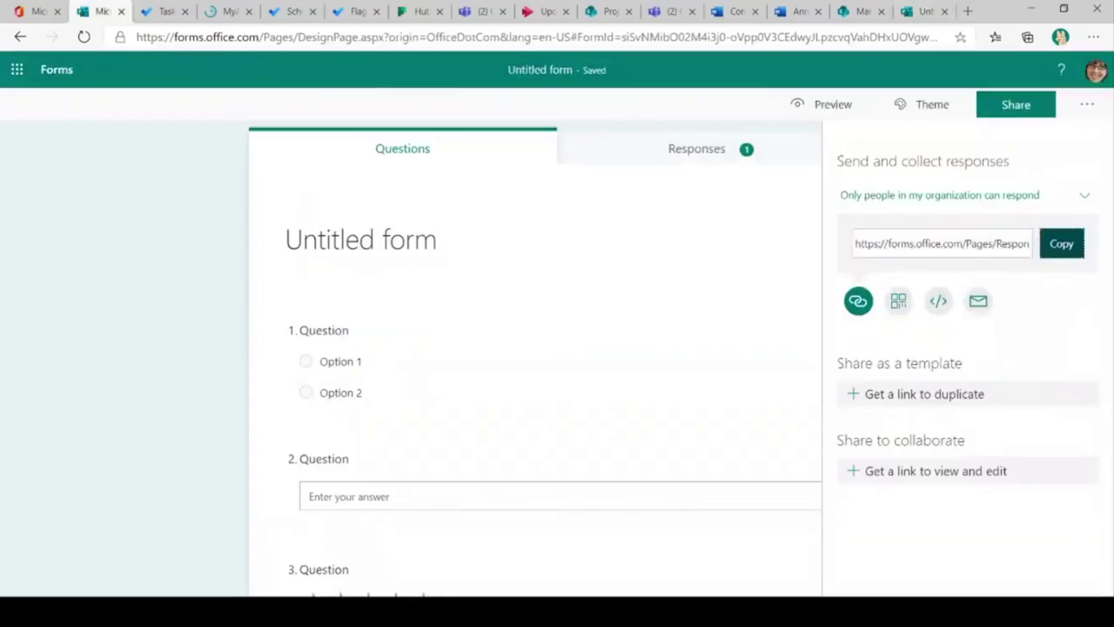
{"action": "left_click", "coordinate": [1086, 103]}
{"action": "left_click", "coordinate": [1086, 103]}
{"action": "left_click", "coordinate": [709, 147]}
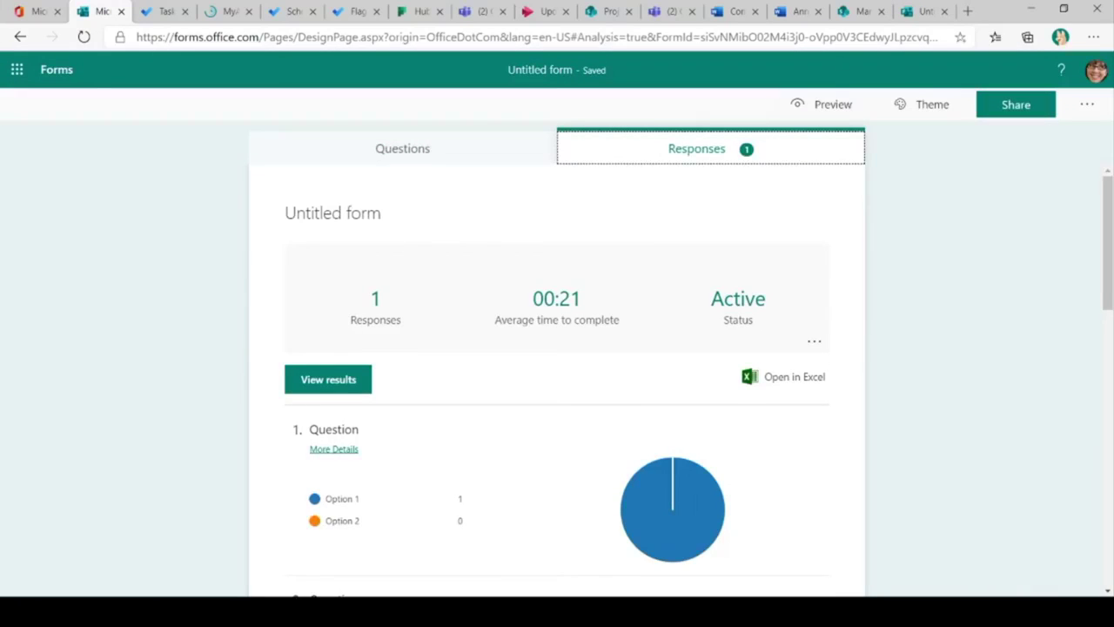
{"action": "scroll", "coordinate": [557, 374], "scroll_direction": "down", "scroll_amount": 3}
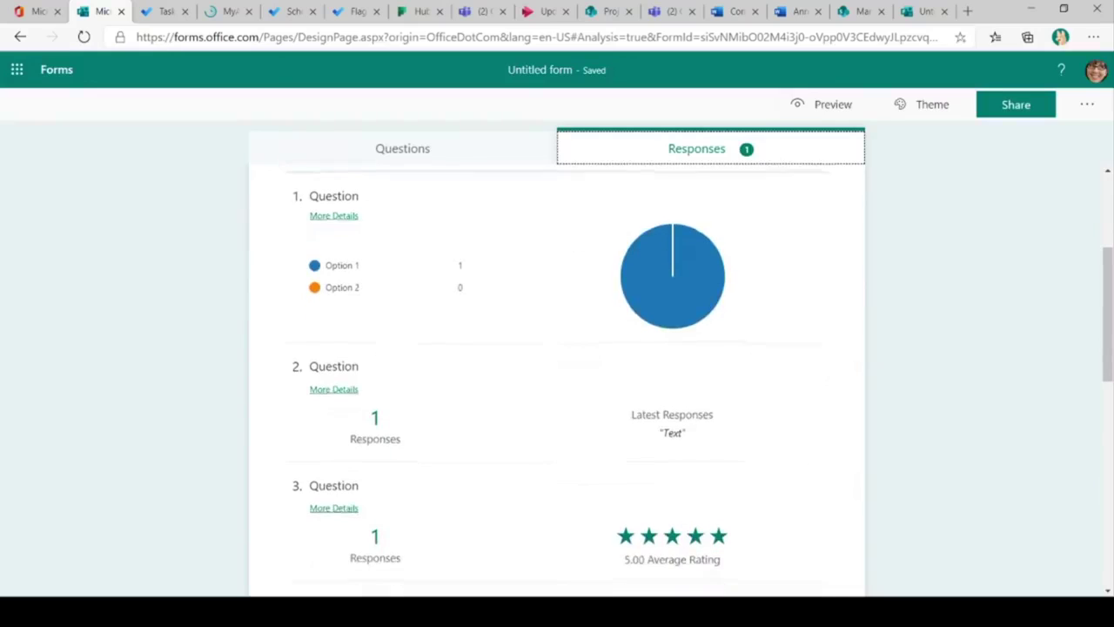
{"action": "left_click", "coordinate": [673, 301]}
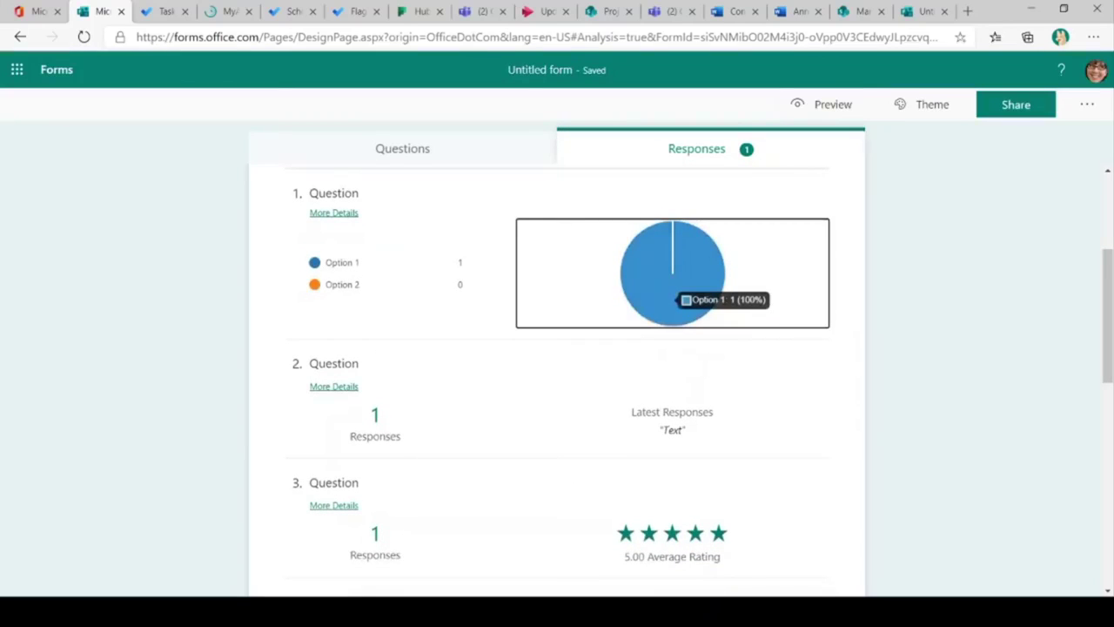
{"action": "scroll", "coordinate": [557, 374], "scroll_direction": "down", "scroll_amount": 3}
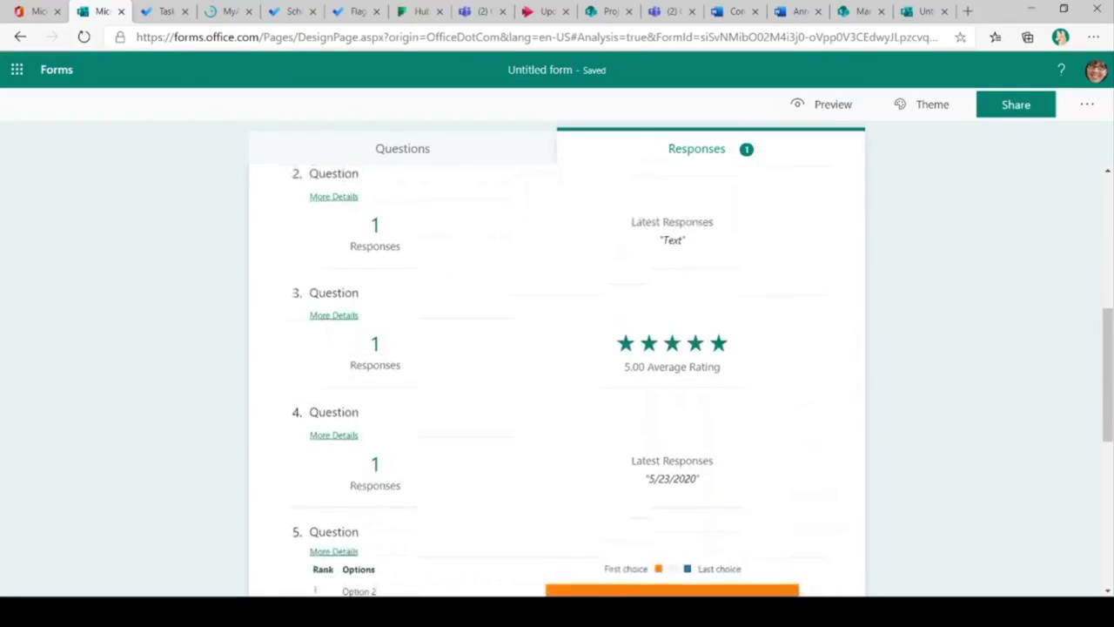
{"action": "scroll", "coordinate": [557, 374], "scroll_direction": "down", "scroll_amount": 4}
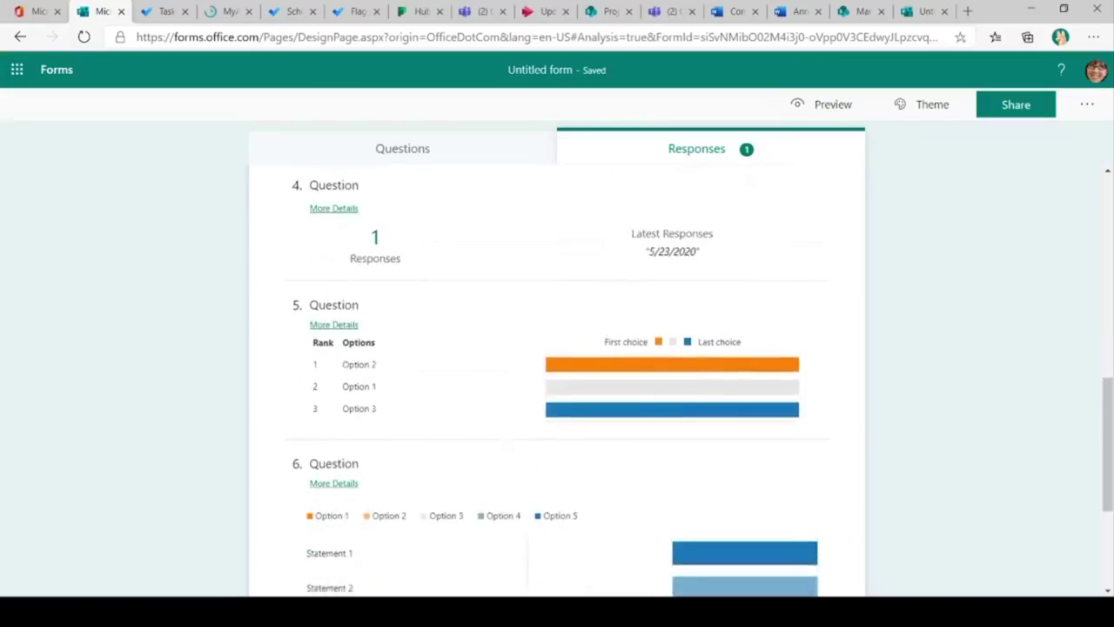
{"action": "scroll", "coordinate": [556, 374], "scroll_direction": "down", "scroll_amount": 2}
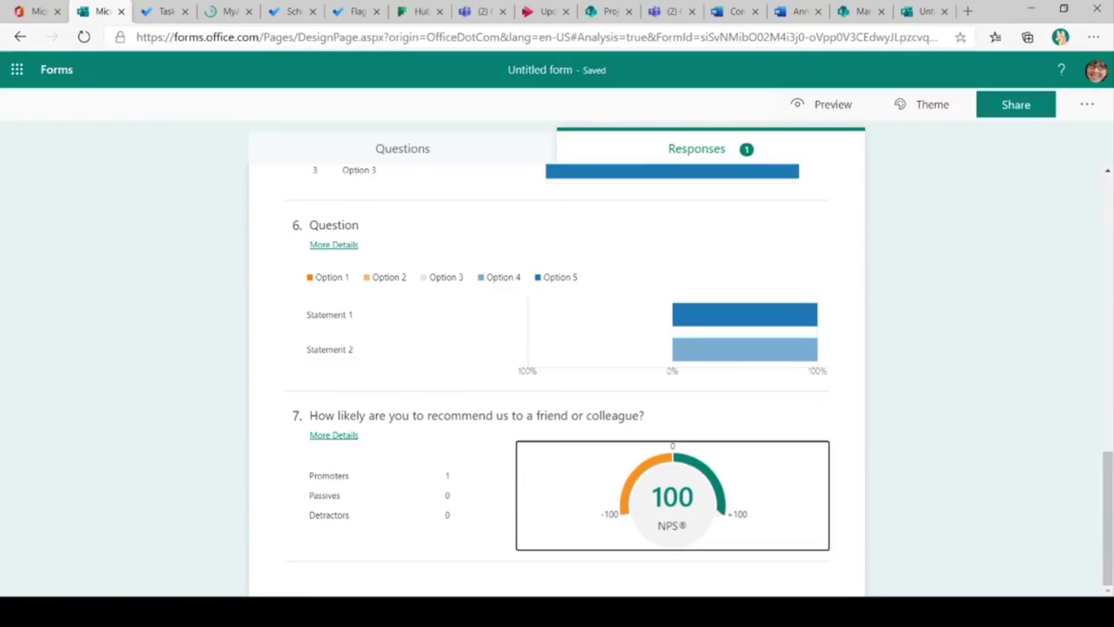
Step: Reopen the blank form, choose 1 for the recommendation question, and submit it as a second response
{"action": "key", "text": "ctrl+9"}
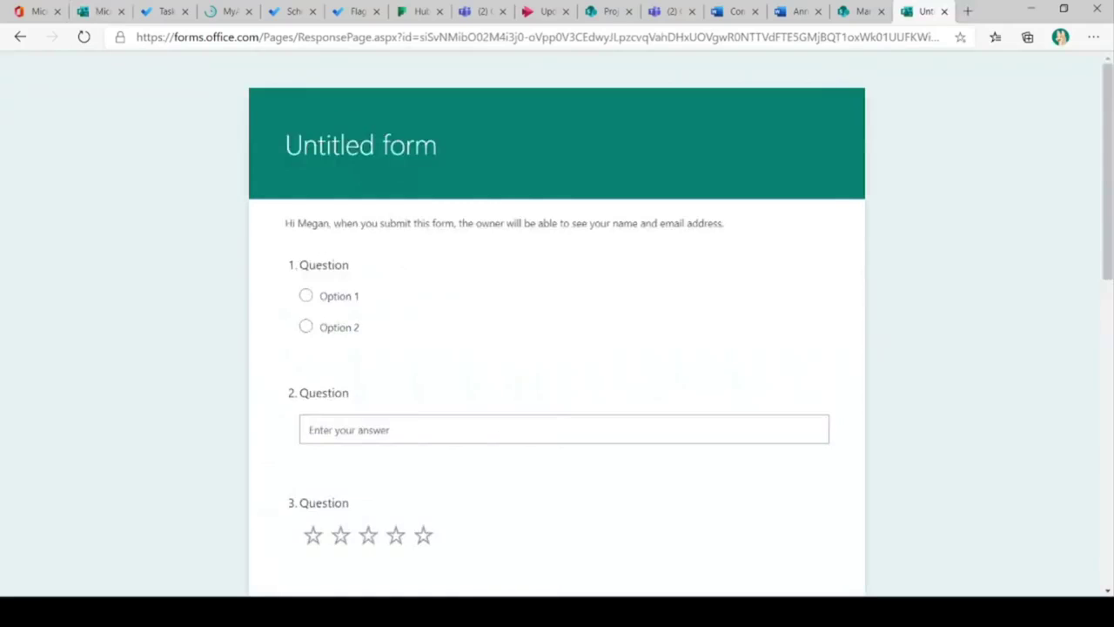
{"action": "scroll", "coordinate": [557, 322], "scroll_direction": "down", "scroll_amount": 10}
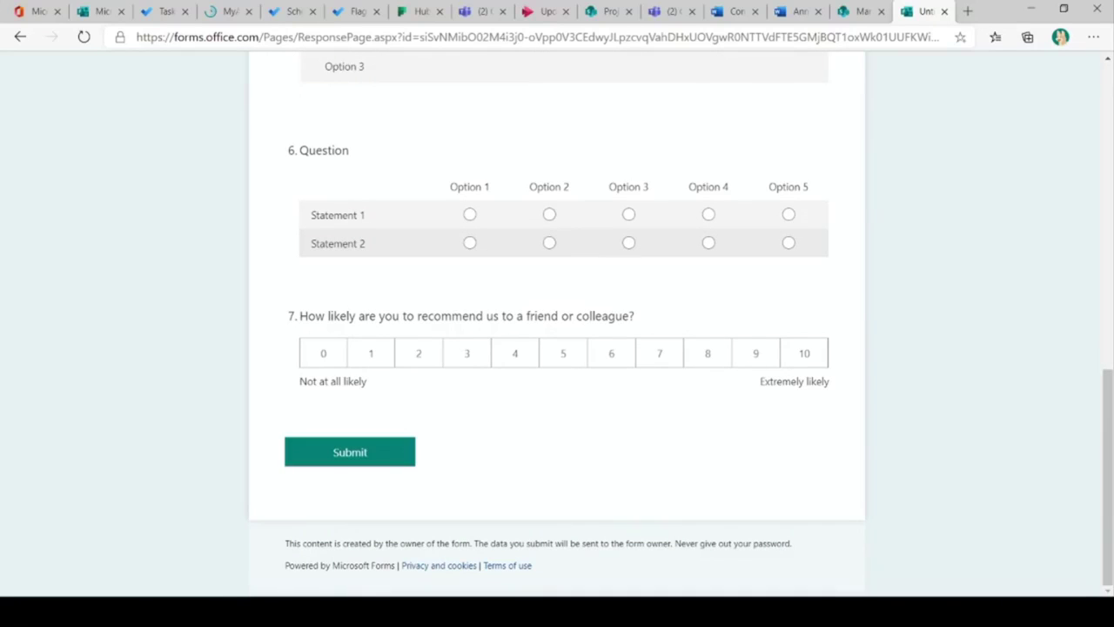
{"action": "left_click", "coordinate": [370, 353]}
{"action": "scroll", "coordinate": [557, 322], "scroll_direction": "up", "scroll_amount": 2}
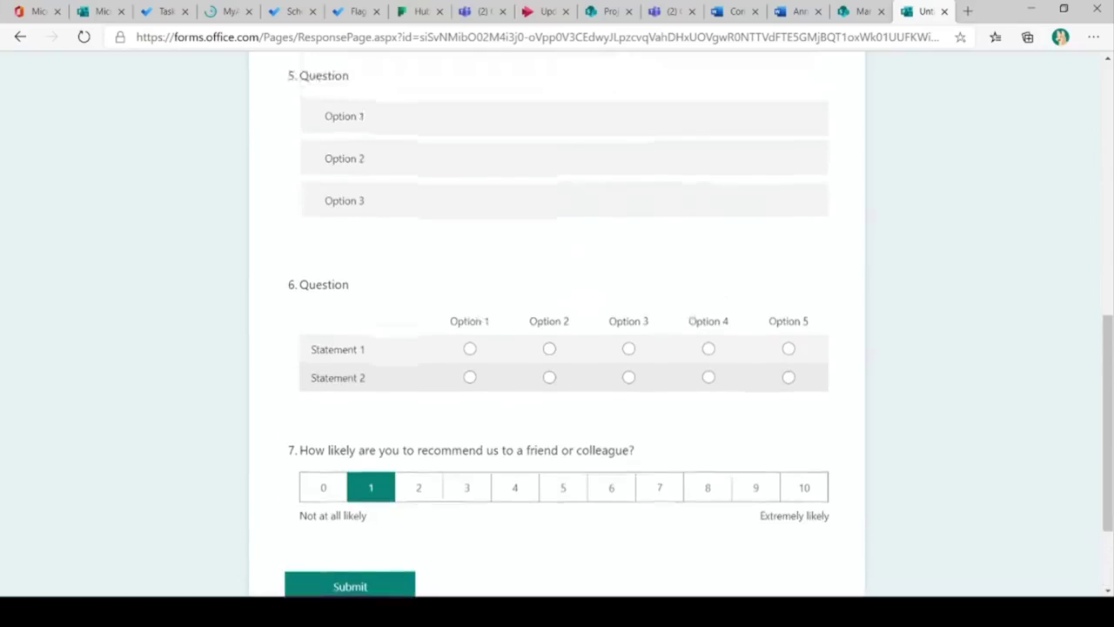
{"action": "left_click", "coordinate": [350, 585]}
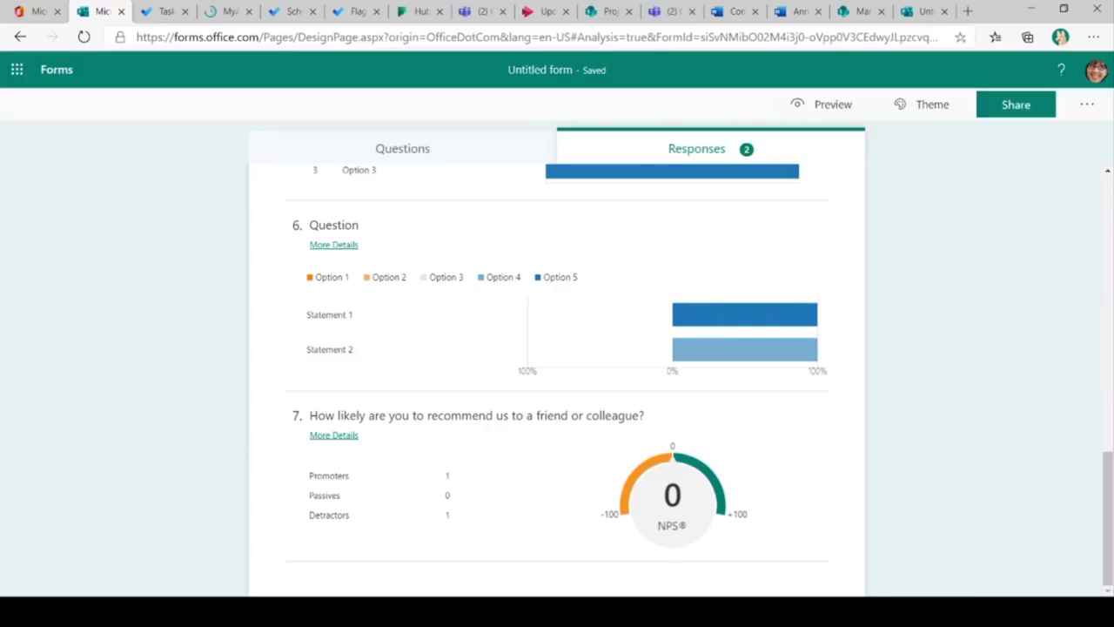
Step: Reload the blank form and view its questions down to the recommendation scale
{"action": "key", "text": "ctrl+9"}
{"action": "key", "text": "F5"}
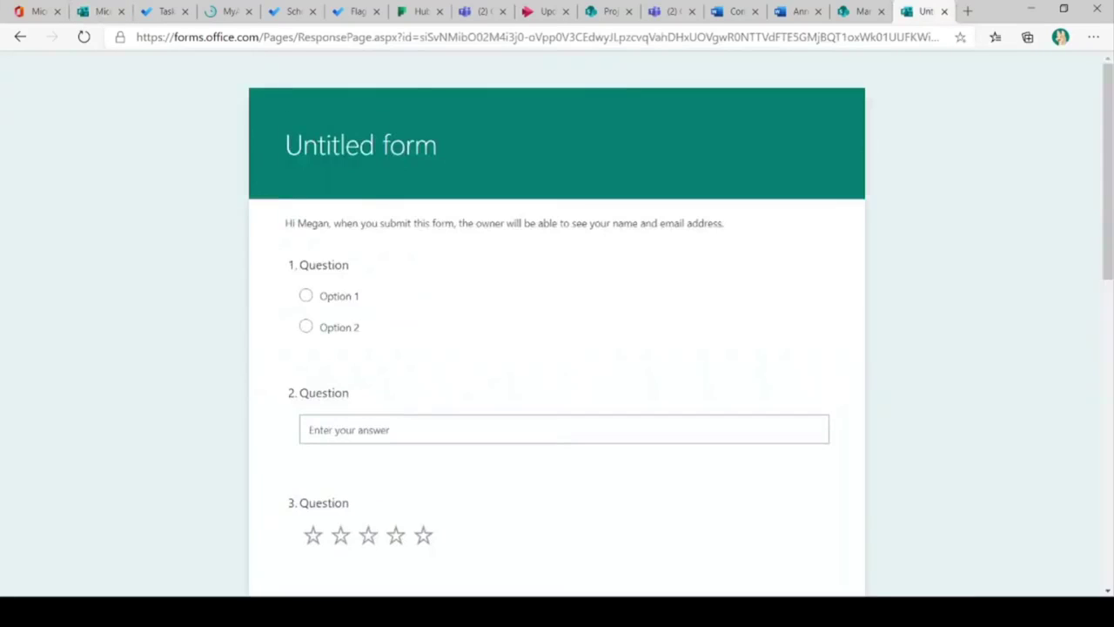
{"action": "scroll", "coordinate": [557, 323], "scroll_direction": "down", "scroll_amount": 9}
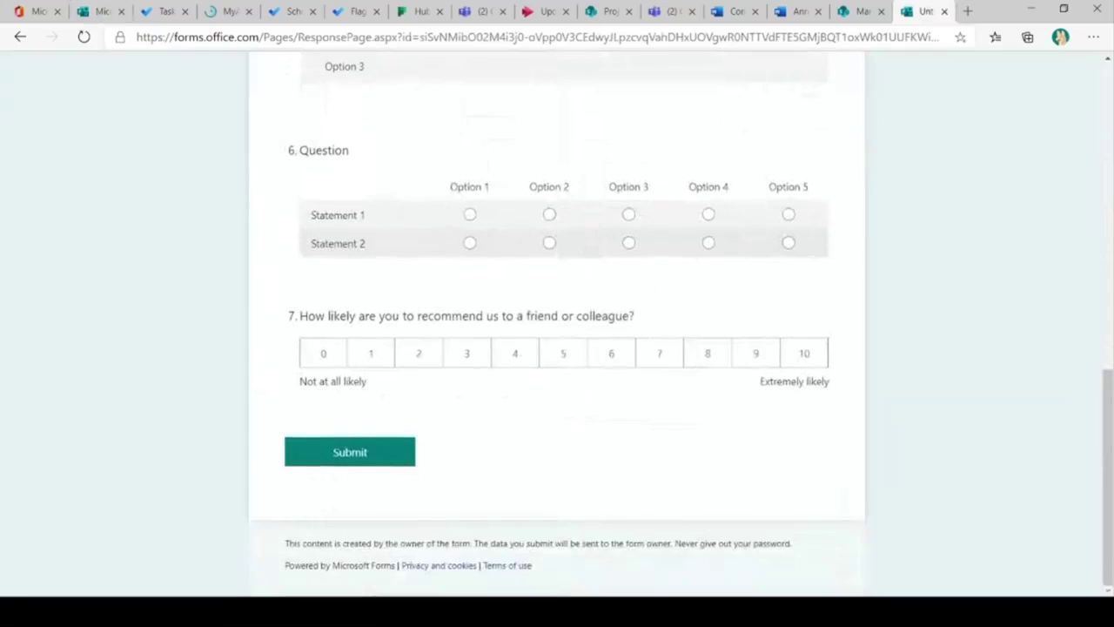
Step: Return to the form's responses and review the charts for all questions up to the overall response summary
{"action": "key", "text": "ctrl+2"}
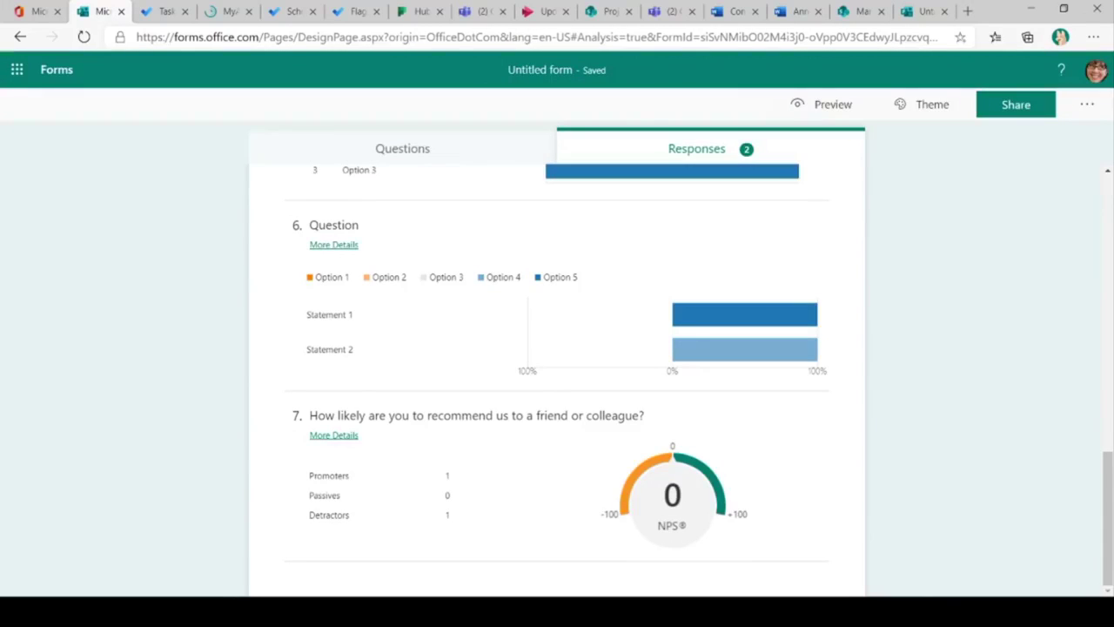
{"action": "scroll", "coordinate": [557, 365], "scroll_direction": "up", "scroll_amount": 3}
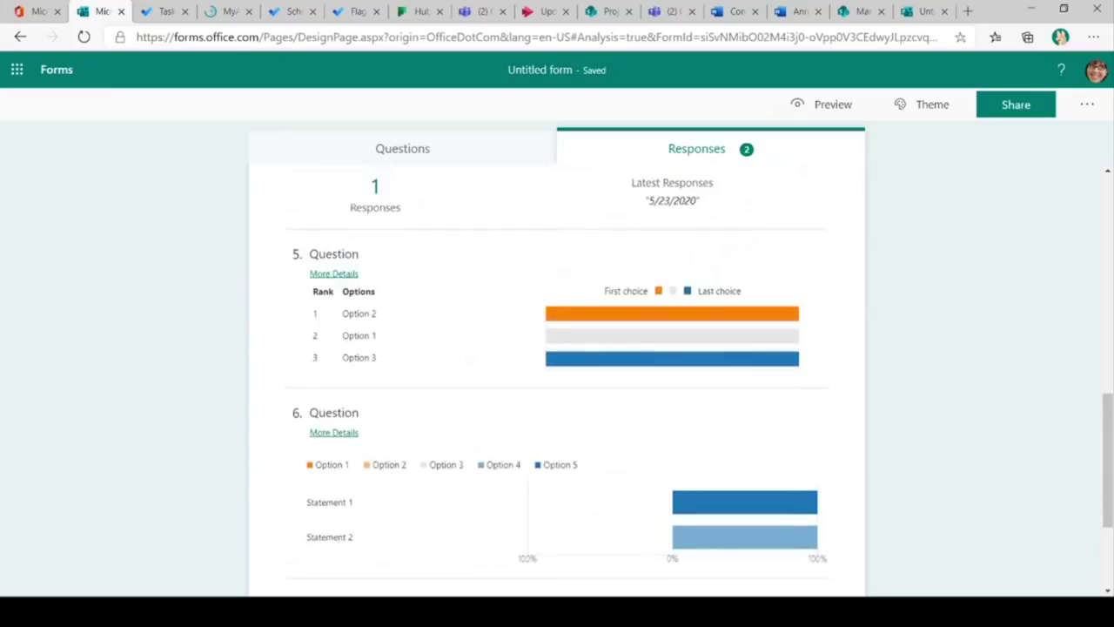
{"action": "scroll", "coordinate": [557, 365], "scroll_direction": "up", "scroll_amount": 3}
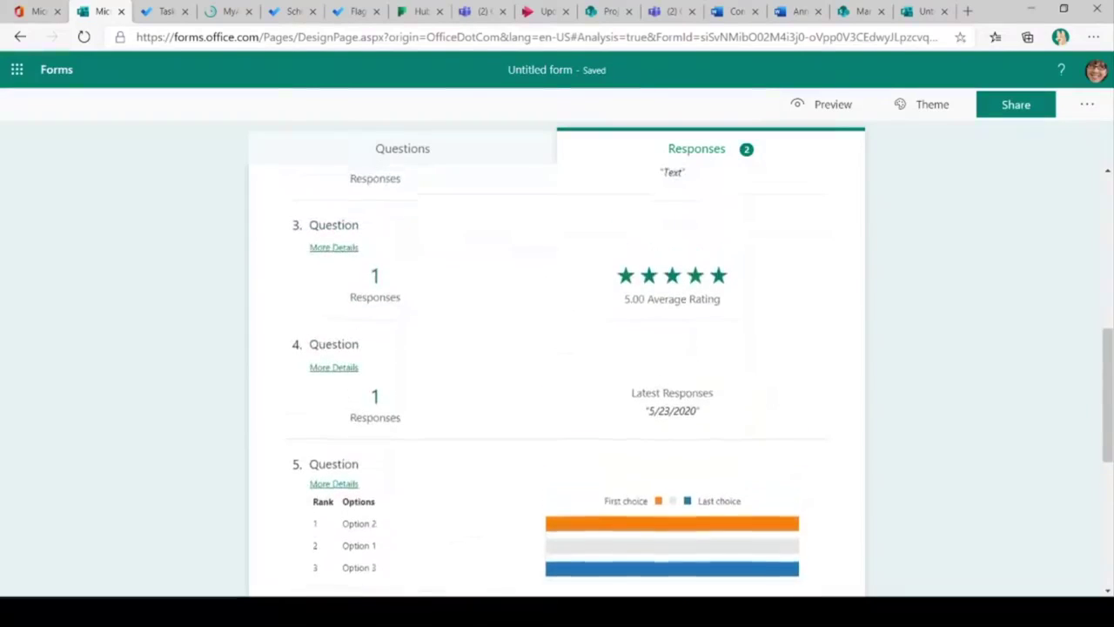
{"action": "scroll", "coordinate": [557, 366], "scroll_direction": "up", "scroll_amount": 2}
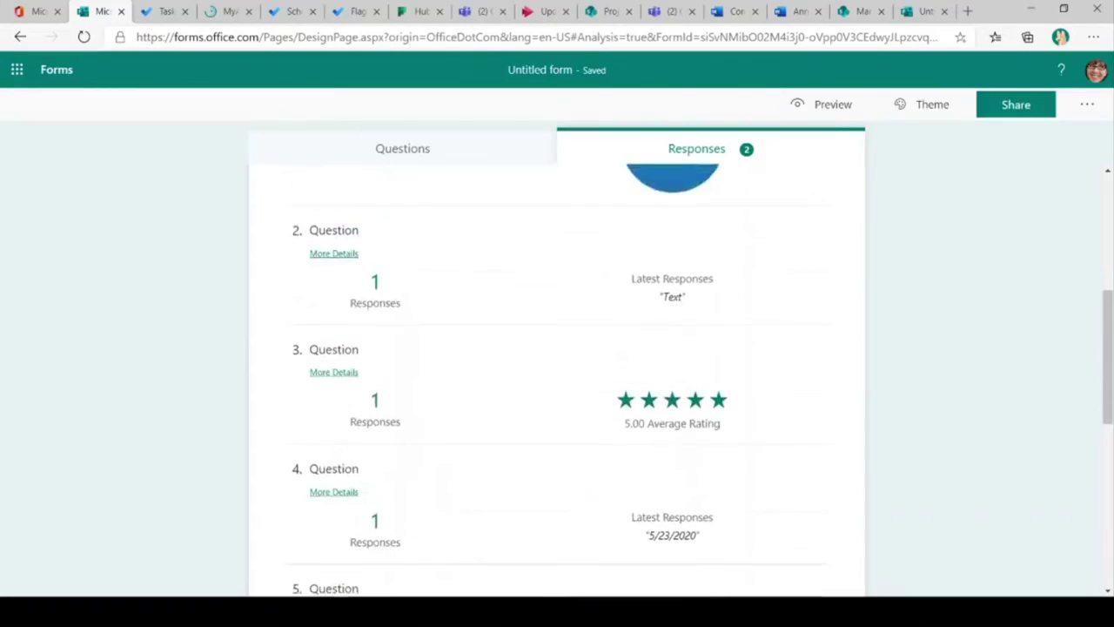
{"action": "scroll", "coordinate": [557, 365], "scroll_direction": "up", "scroll_amount": 2}
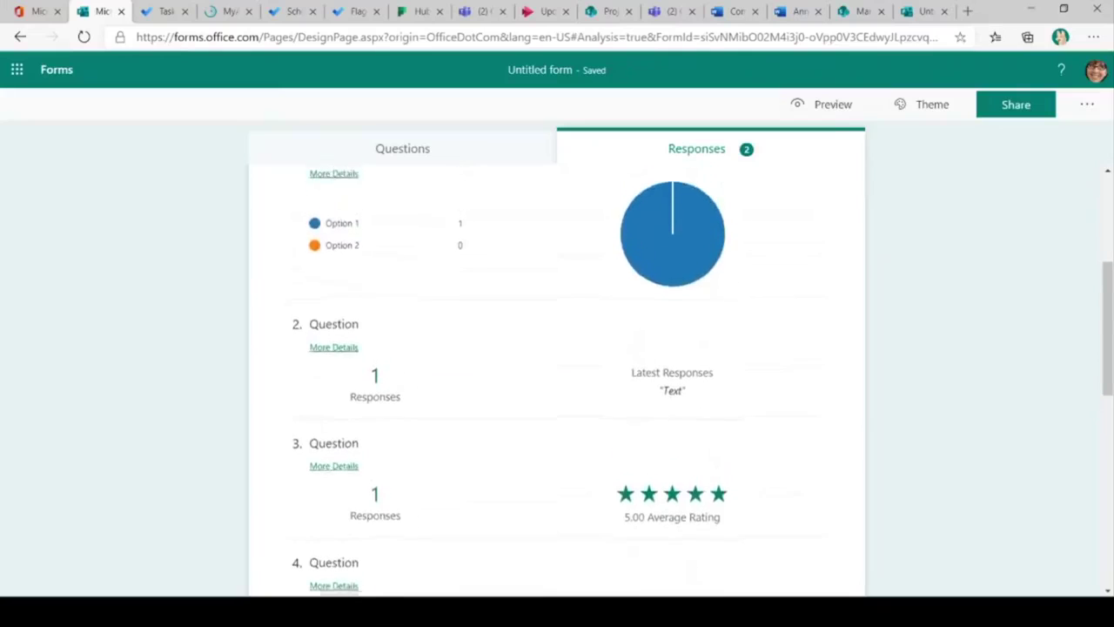
{"action": "scroll", "coordinate": [557, 365], "scroll_direction": "down", "scroll_amount": 1}
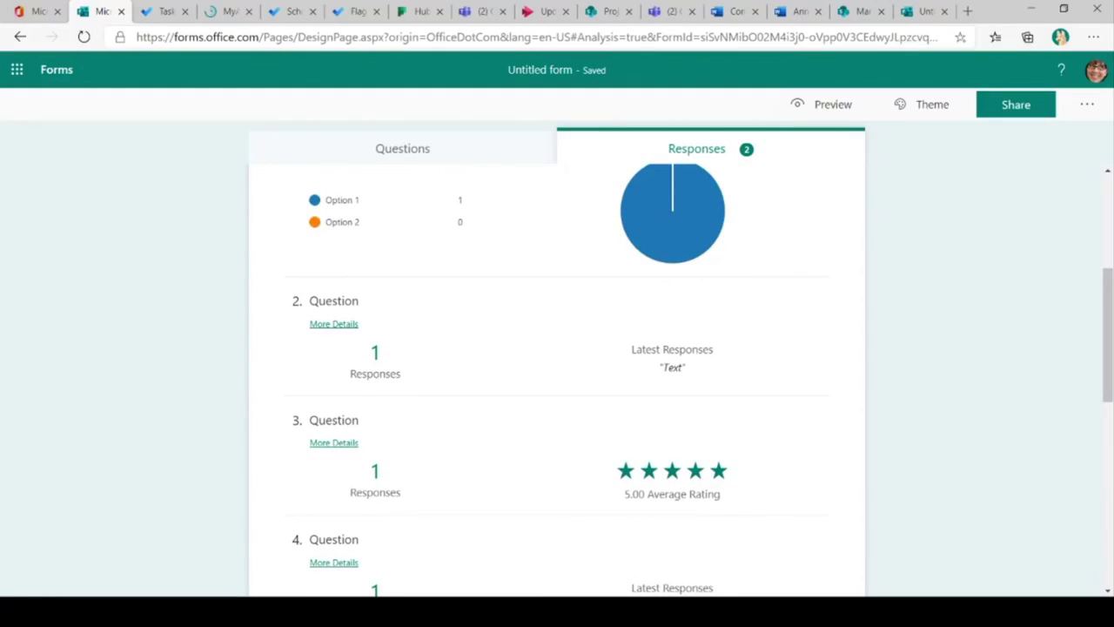
{"action": "scroll", "coordinate": [557, 365], "scroll_direction": "down", "scroll_amount": 5}
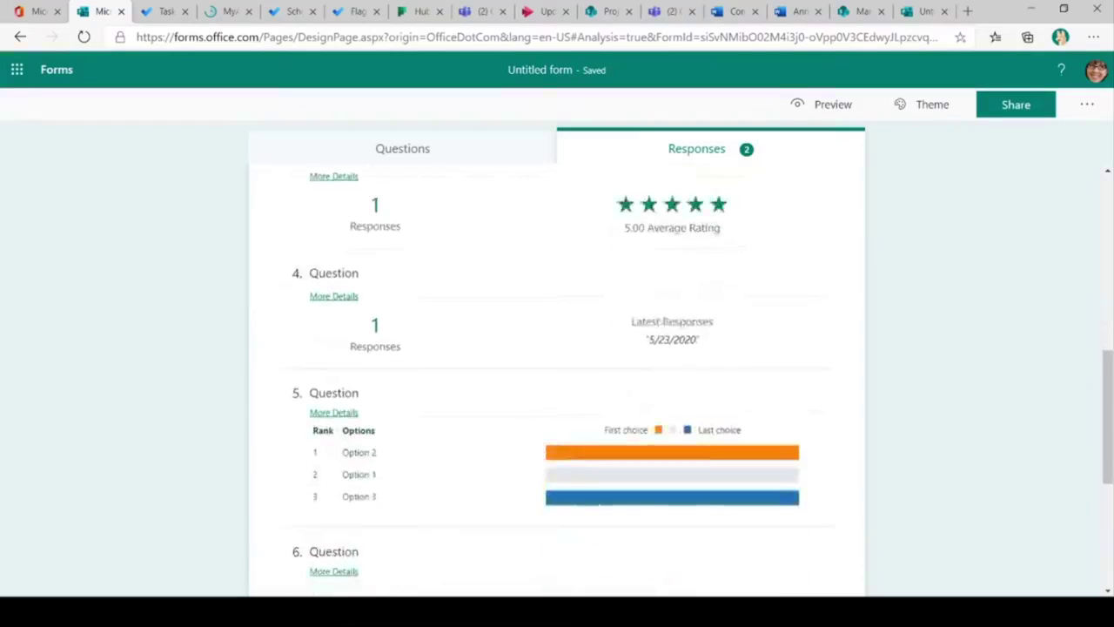
{"action": "scroll", "coordinate": [557, 365], "scroll_direction": "up", "scroll_amount": 10}
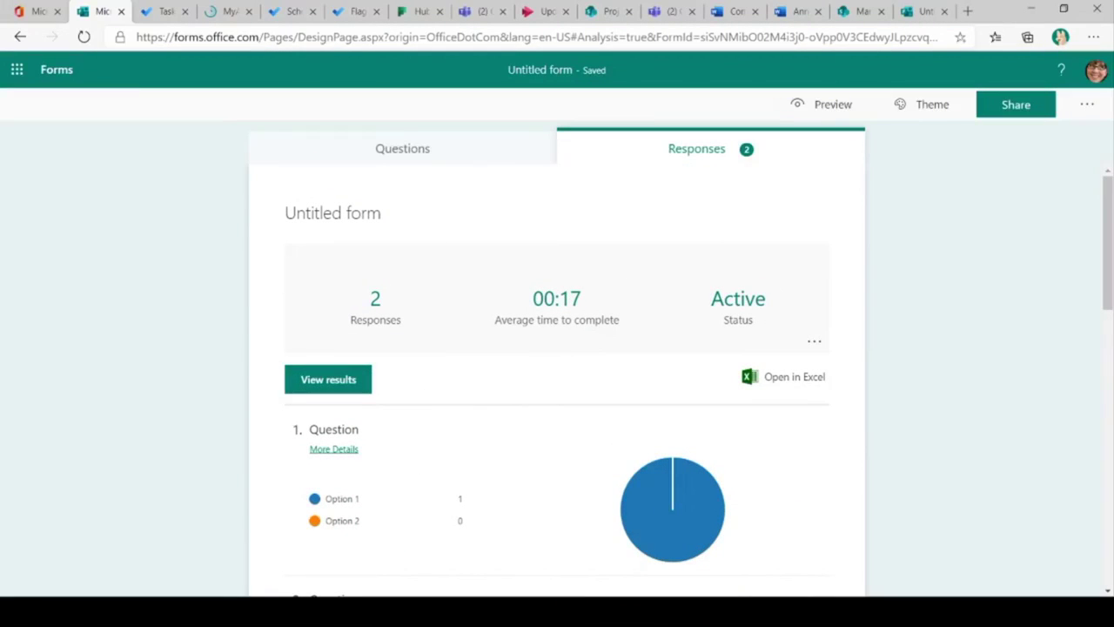
Step: Preview the printable response summary, look through both pages, and close it without printing
{"action": "left_click", "coordinate": [814, 340]}
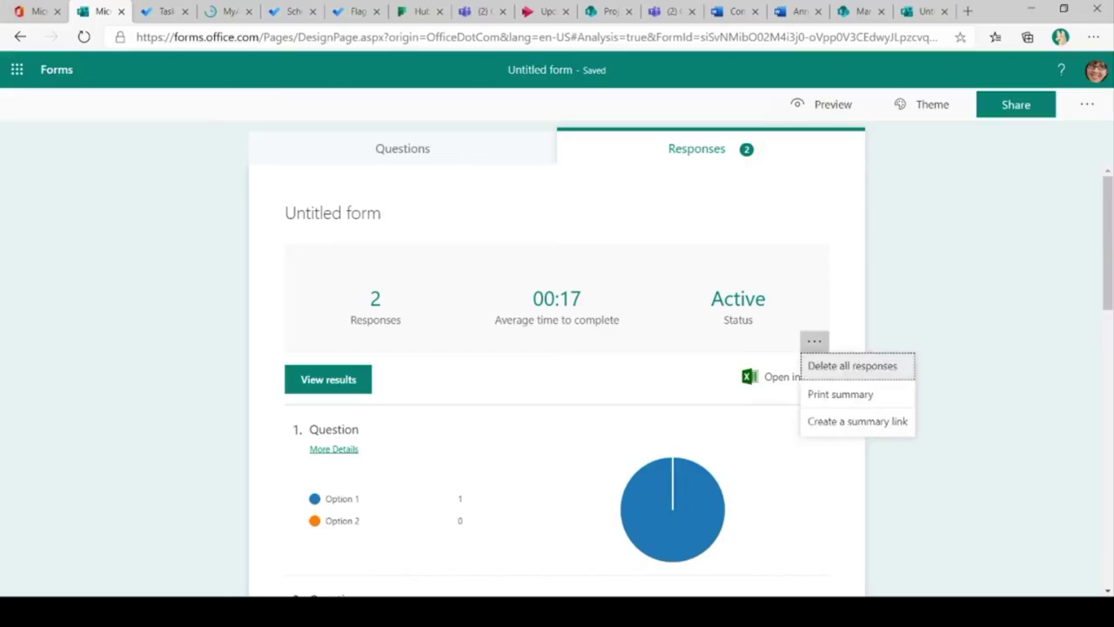
{"action": "left_click", "coordinate": [840, 393]}
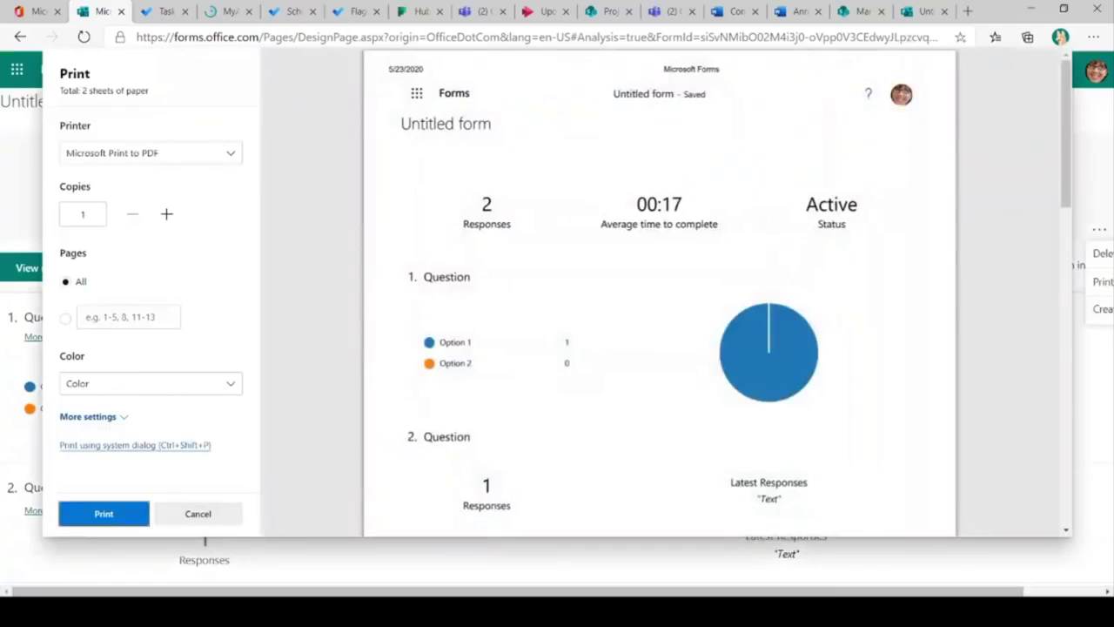
{"action": "scroll", "coordinate": [660, 292], "scroll_direction": "down", "scroll_amount": 10}
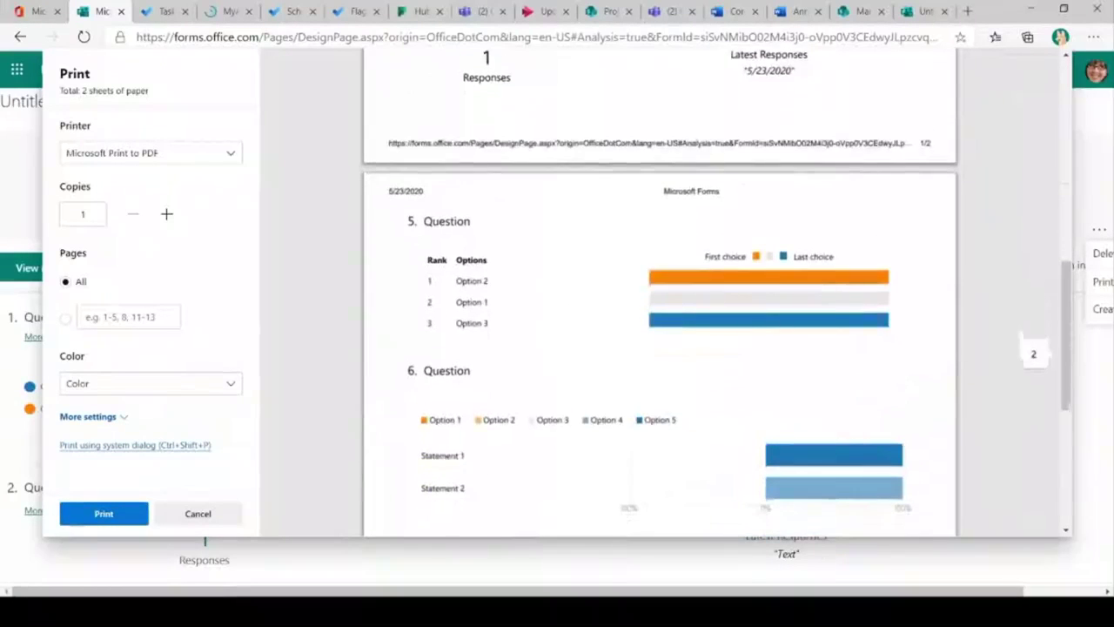
{"action": "scroll", "coordinate": [659, 292], "scroll_direction": "down", "scroll_amount": 3}
{"action": "scroll", "coordinate": [660, 292], "scroll_direction": "up", "scroll_amount": 15}
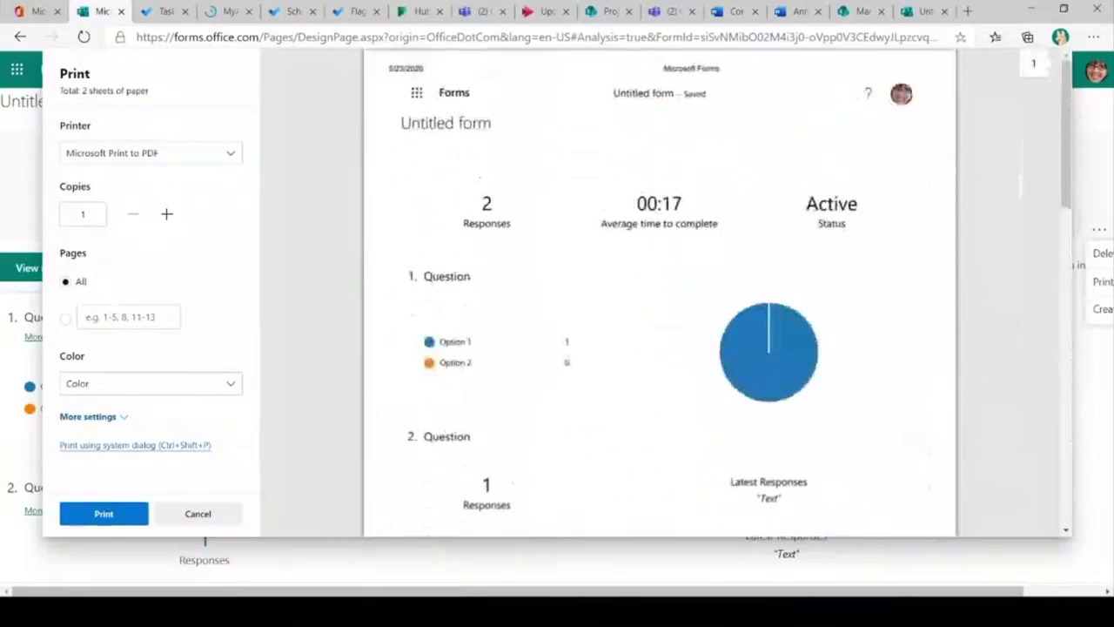
{"action": "key", "text": "Escape"}
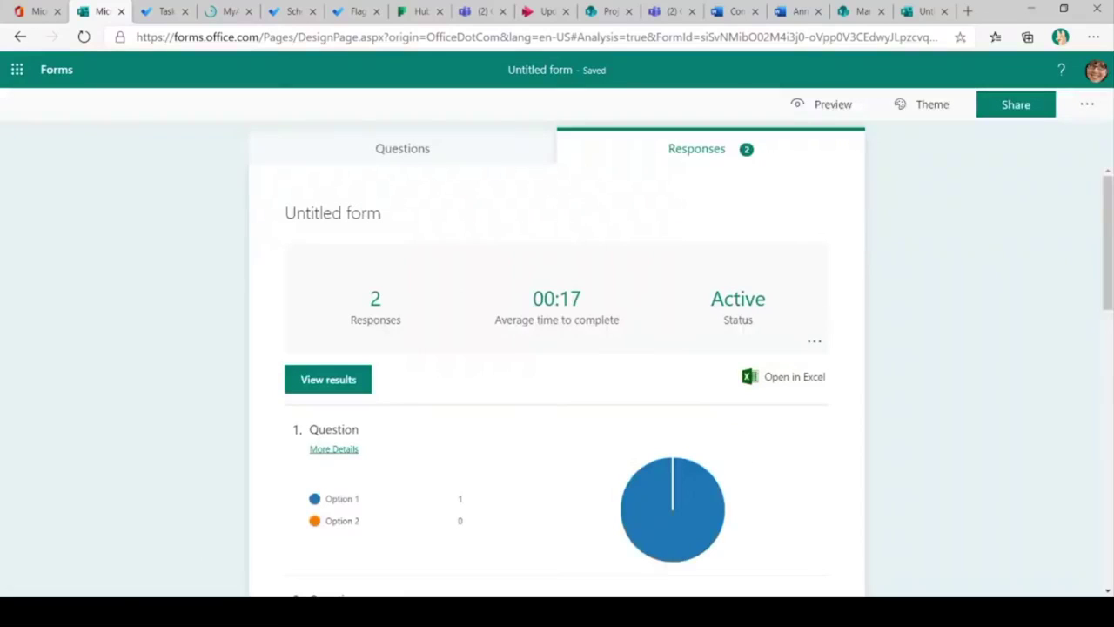
Step: View the available themes, and in the form settings let anyone with the link respond and enable an end date
{"action": "left_click", "coordinate": [923, 103]}
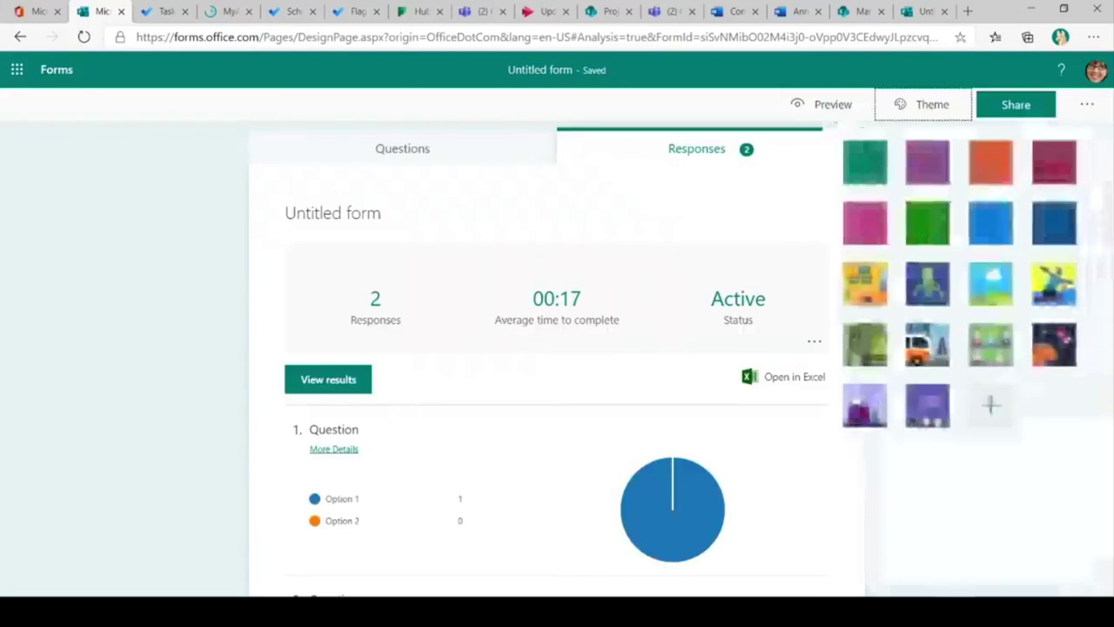
{"action": "left_click", "coordinate": [1086, 103]}
{"action": "left_click", "coordinate": [983, 134]}
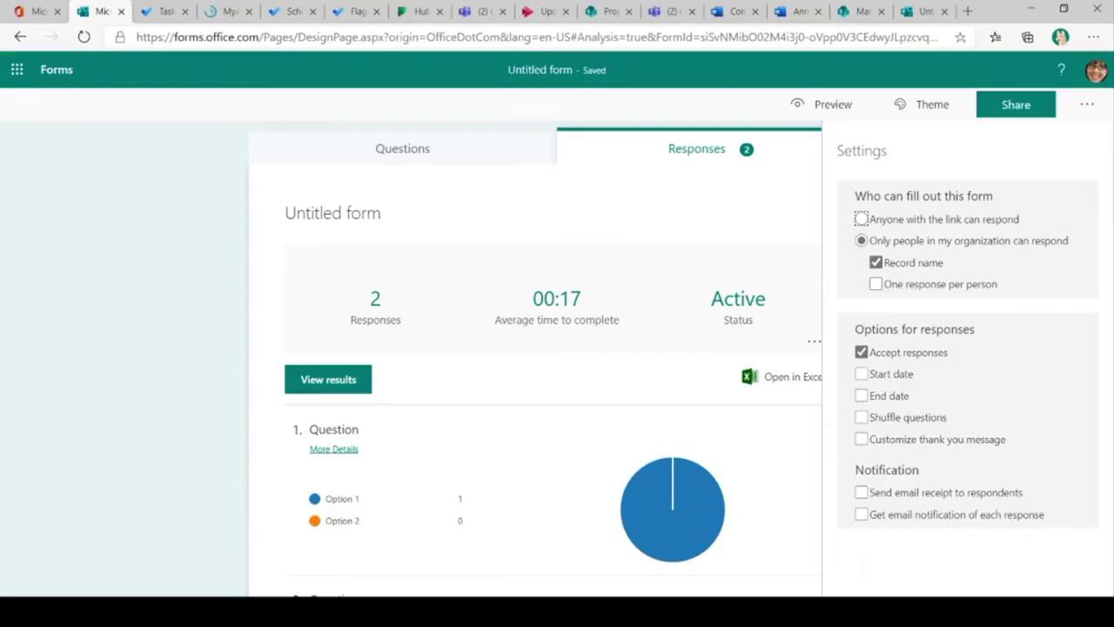
{"action": "key", "text": "space"}
{"action": "left_click", "coordinate": [861, 395]}
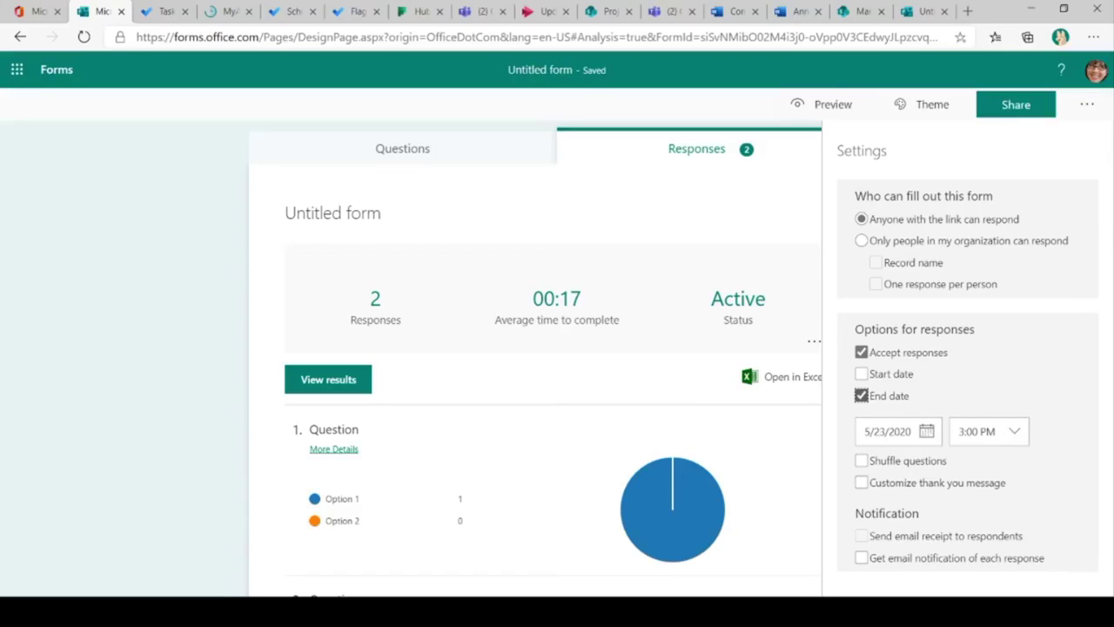
Step: View the form's multilingual settings and close them without adding a language
{"action": "left_click", "coordinate": [1087, 103]}
{"action": "left_click", "coordinate": [989, 168]}
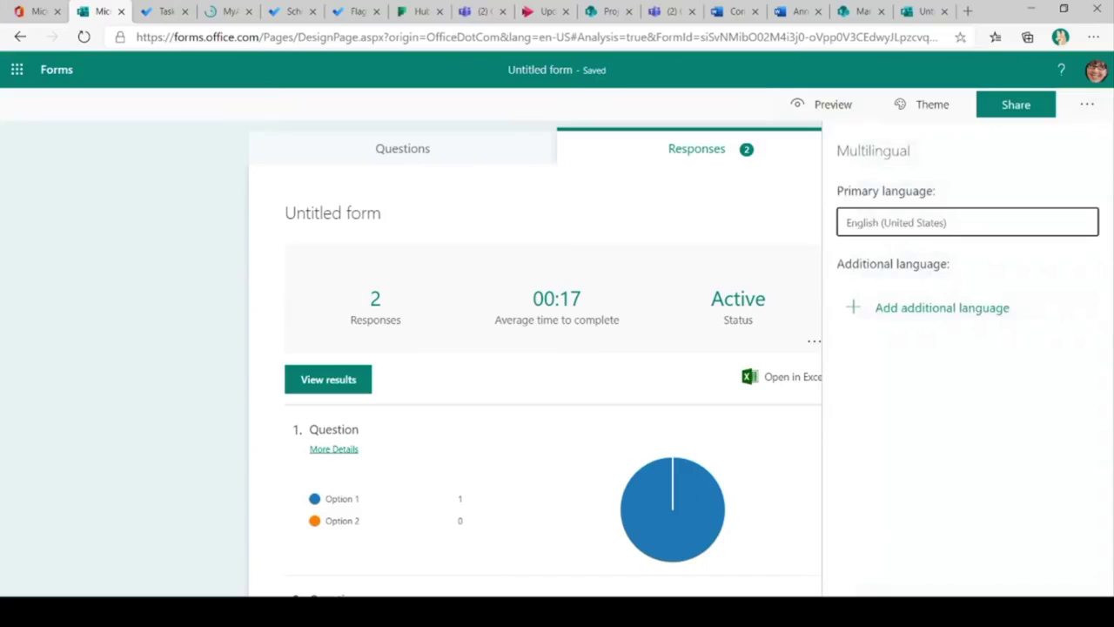
{"action": "key", "text": "Escape"}
Step: Switch to the Office 365 app list, open Sway, and open the Internal newsletter template
{"action": "key", "text": "ctrl+1"}
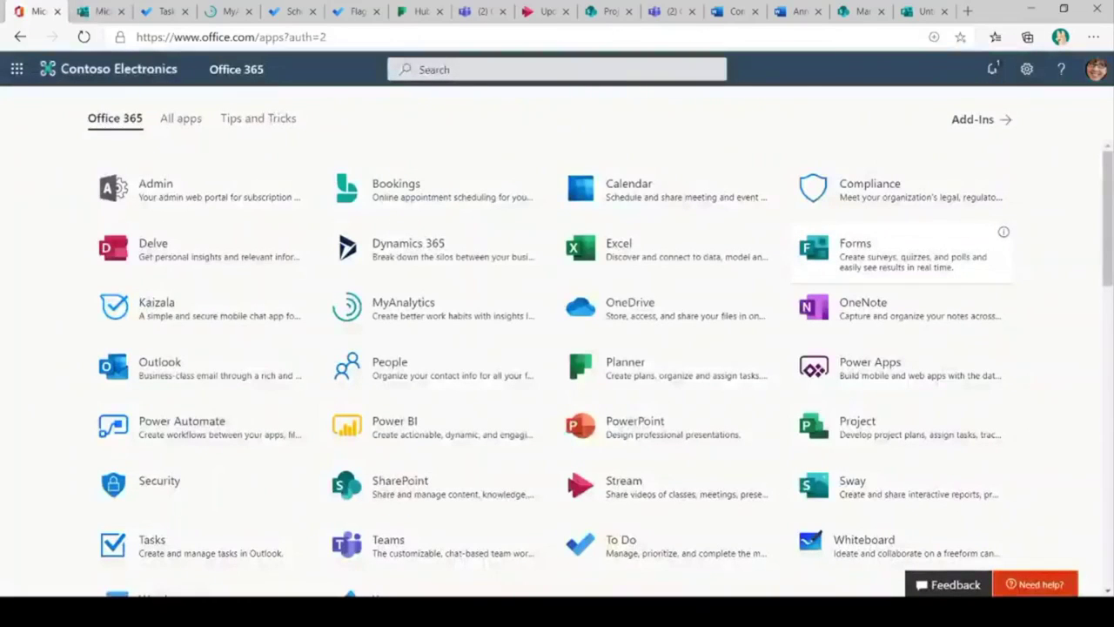
{"action": "left_click", "coordinate": [851, 480]}
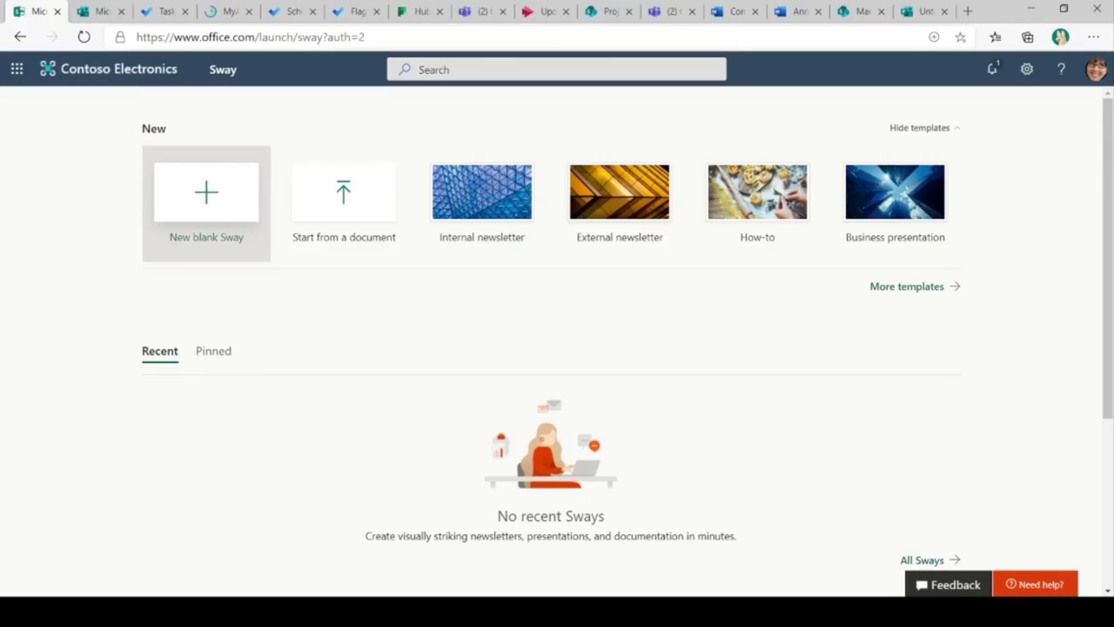
{"action": "left_click", "coordinate": [481, 191]}
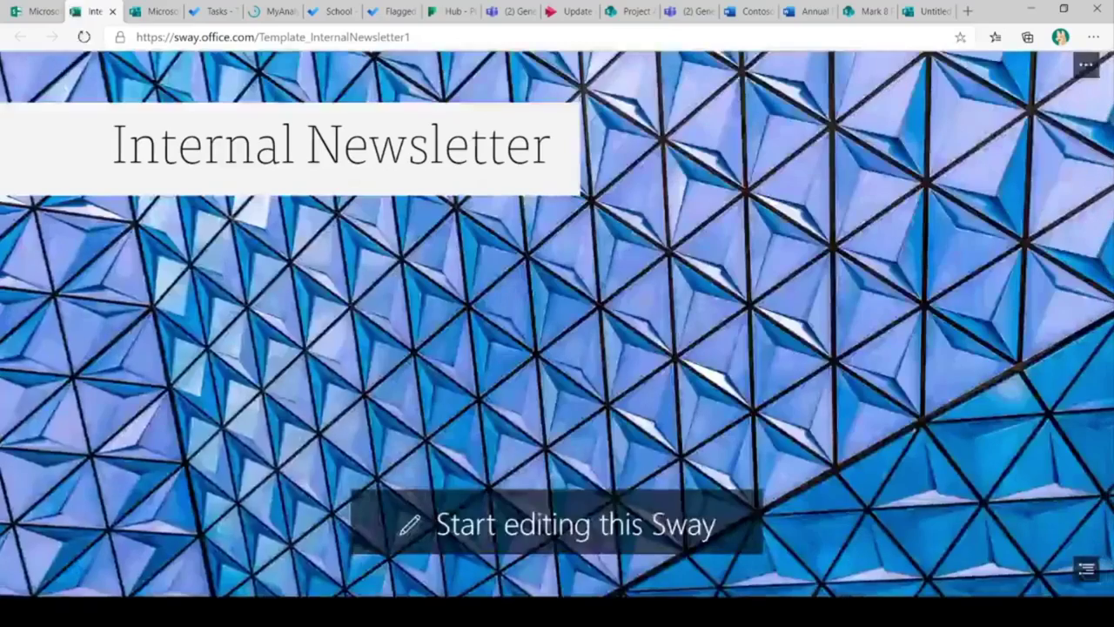
Step: Look through the Internal Newsletter template's sections and start editing it as a new Sway
{"action": "scroll", "coordinate": [557, 322], "scroll_direction": "down", "scroll_amount": 10}
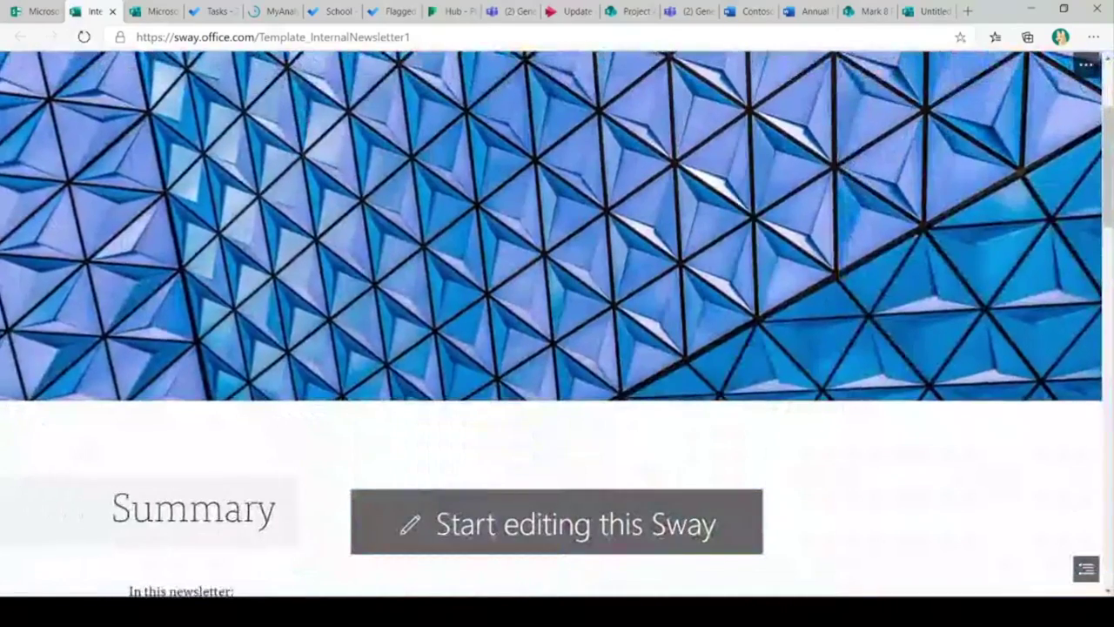
{"action": "scroll", "coordinate": [556, 322], "scroll_direction": "up", "scroll_amount": 5}
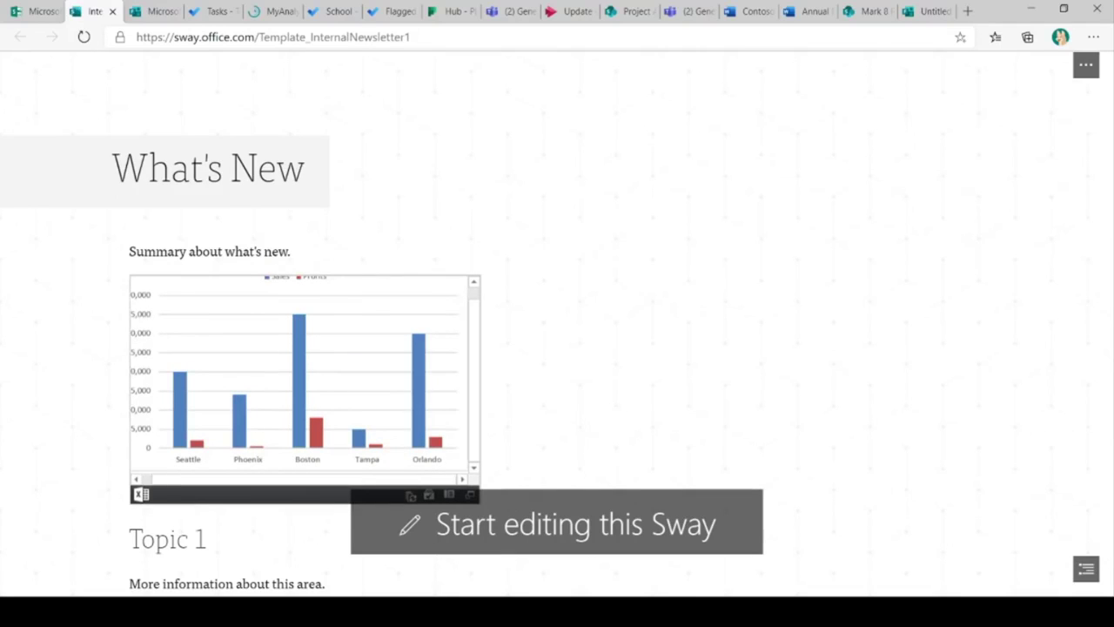
{"action": "scroll", "coordinate": [557, 322], "scroll_direction": "down", "scroll_amount": 4}
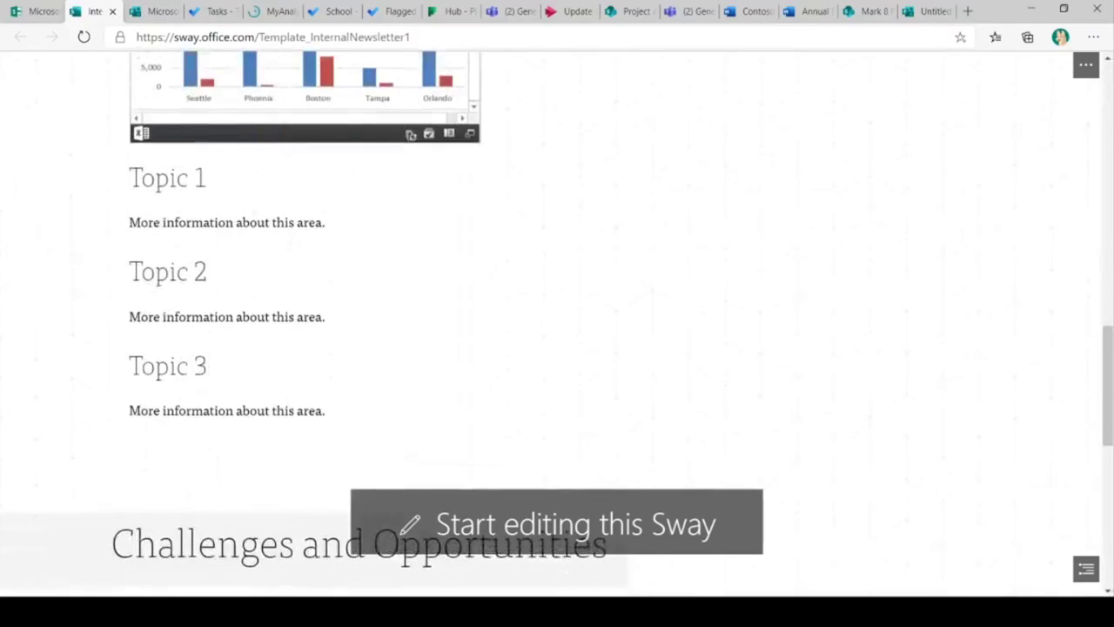
{"action": "scroll", "coordinate": [556, 322], "scroll_direction": "down", "scroll_amount": 5}
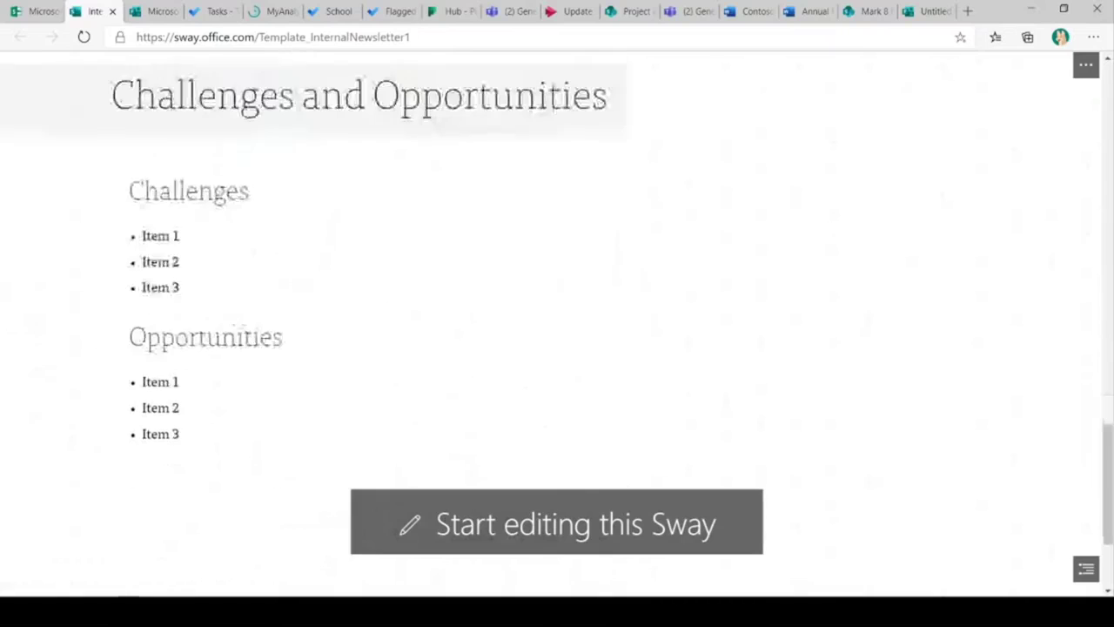
{"action": "scroll", "coordinate": [557, 322], "scroll_direction": "down", "scroll_amount": 2}
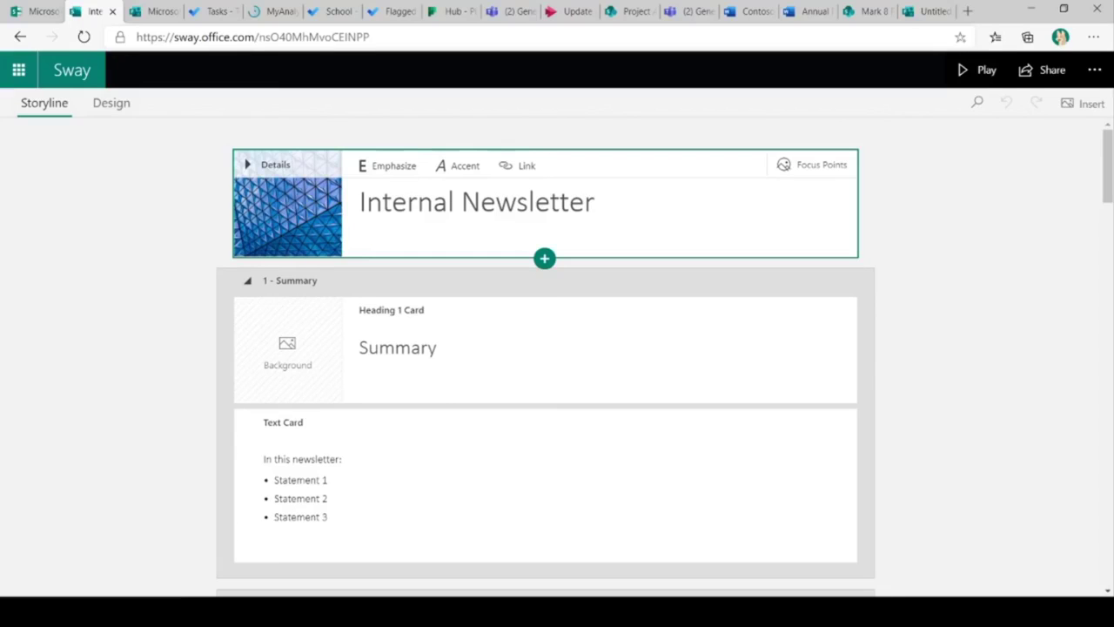
Step: Examine the formatting options of the Summary heading card and the bulleted text card beneath it
{"action": "left_click", "coordinate": [544, 348]}
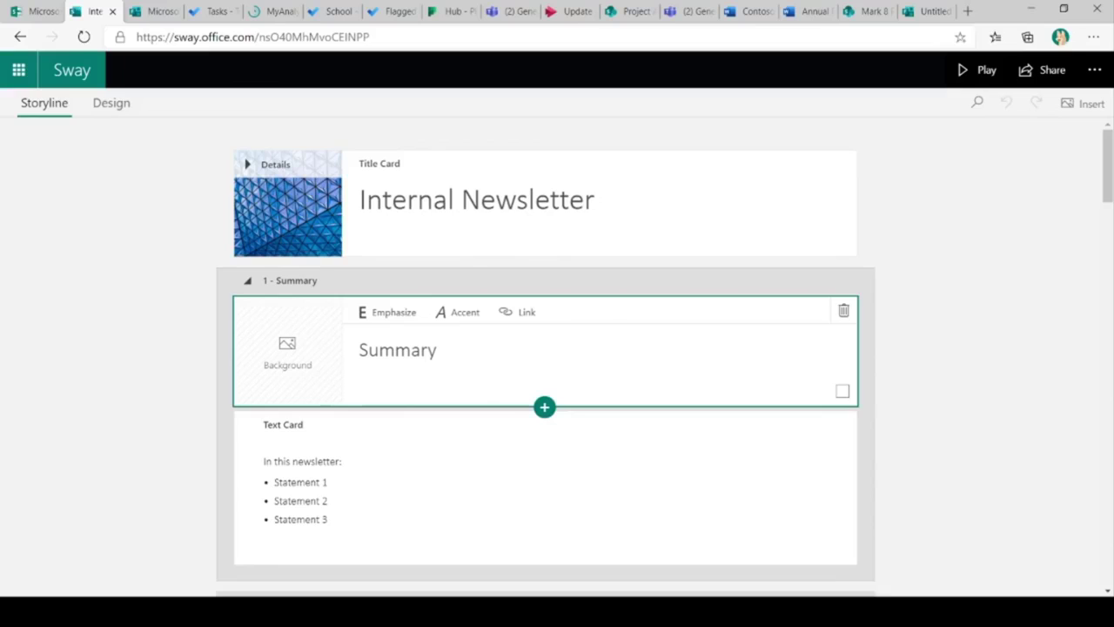
{"action": "left_click", "coordinate": [419, 349]}
{"action": "left_click", "coordinate": [436, 349]}
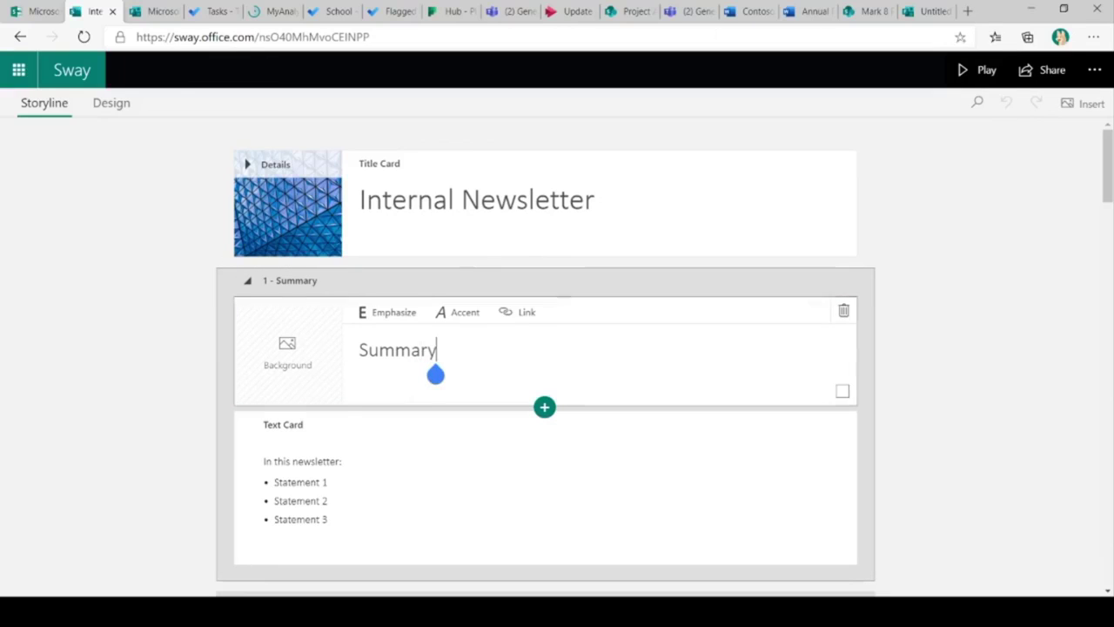
{"action": "left_click", "coordinate": [327, 501]}
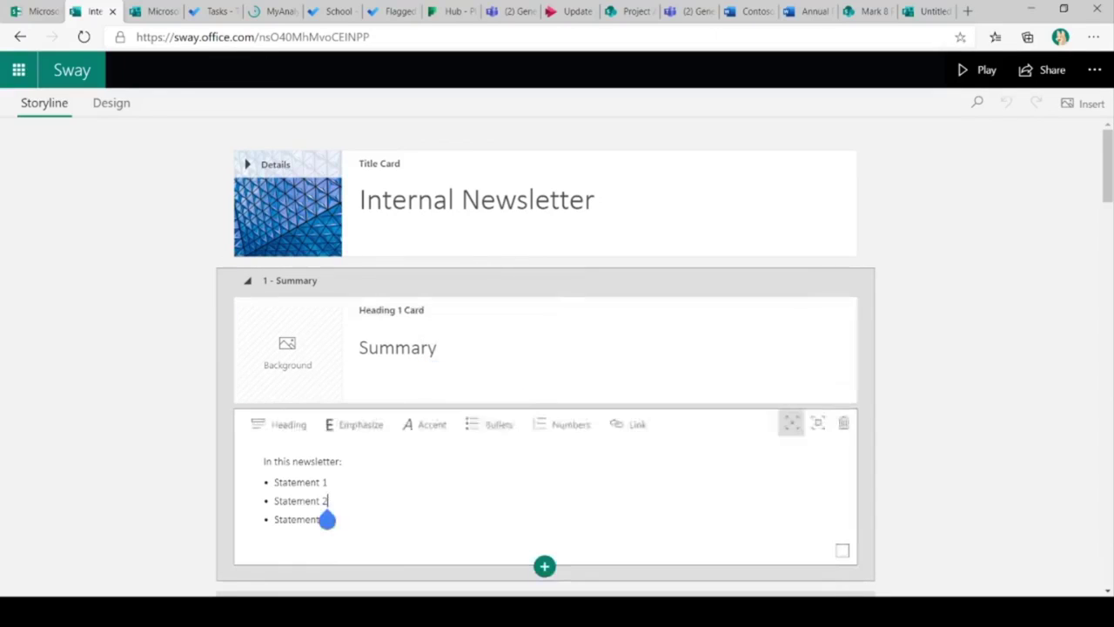
{"action": "scroll", "coordinate": [545, 356], "scroll_direction": "down", "scroll_amount": 1}
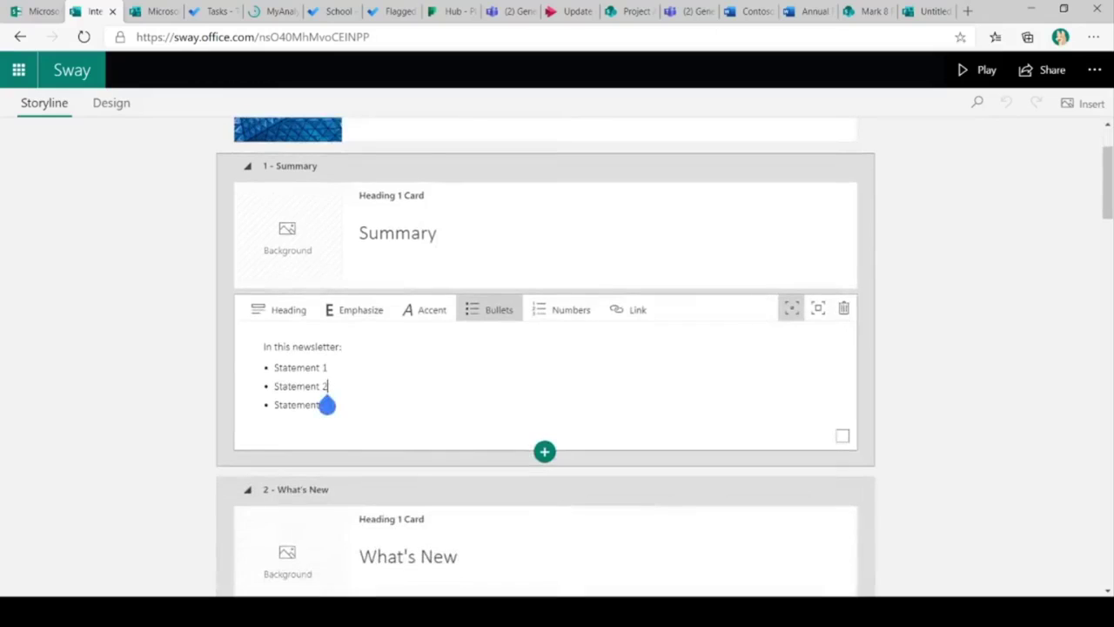
Step: View the text, media and group content types that can be inserted below the Summary text card, without adding any
{"action": "left_click", "coordinate": [544, 451]}
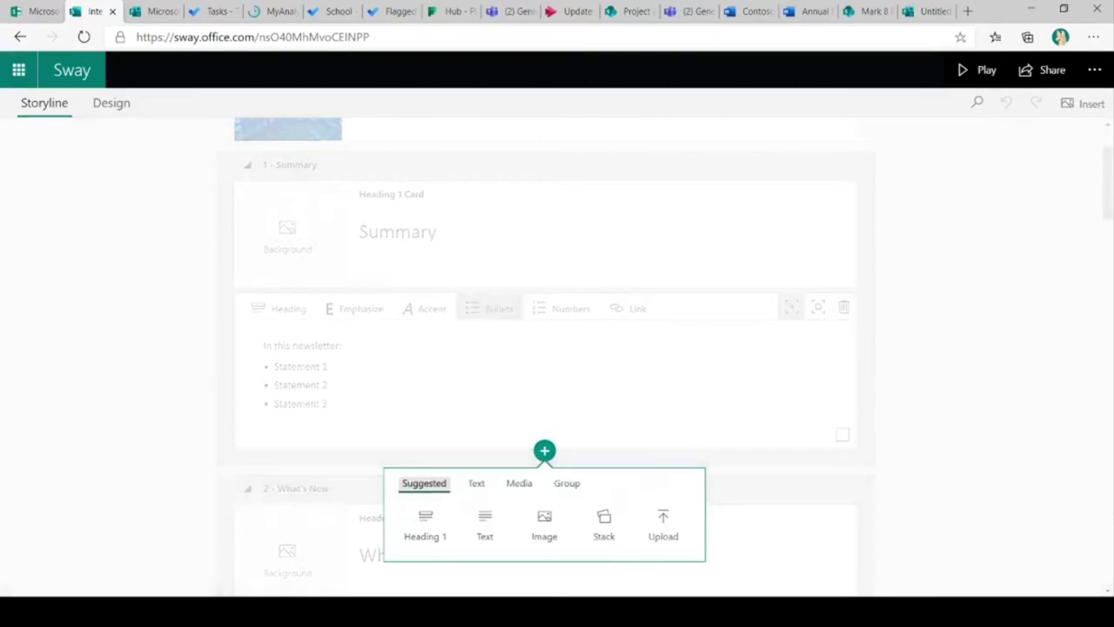
{"action": "left_click", "coordinate": [476, 483]}
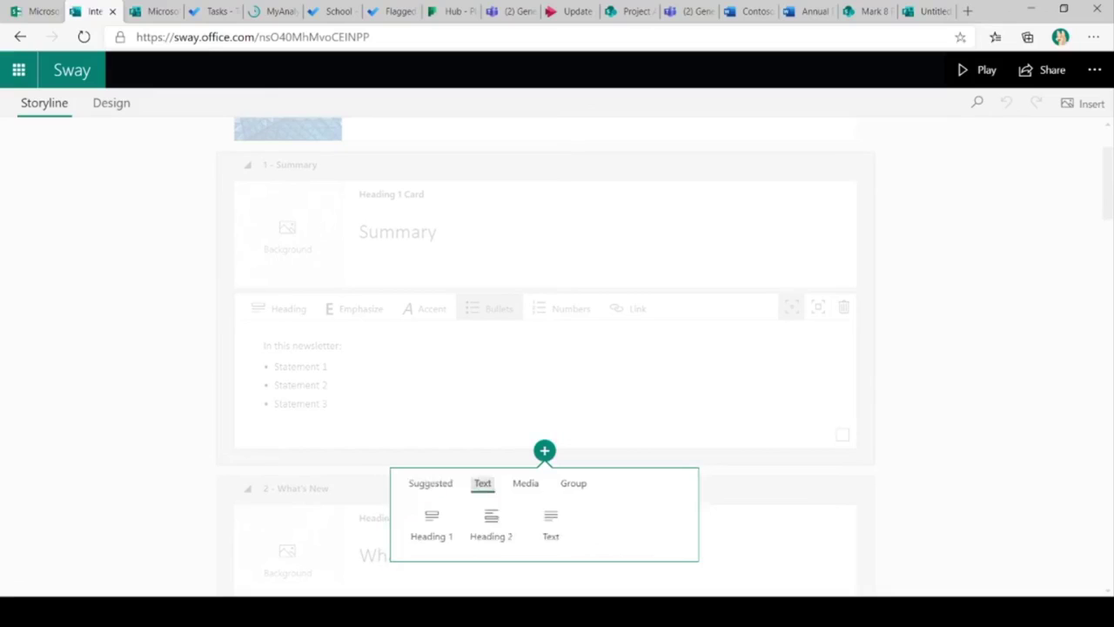
{"action": "left_click", "coordinate": [519, 483]}
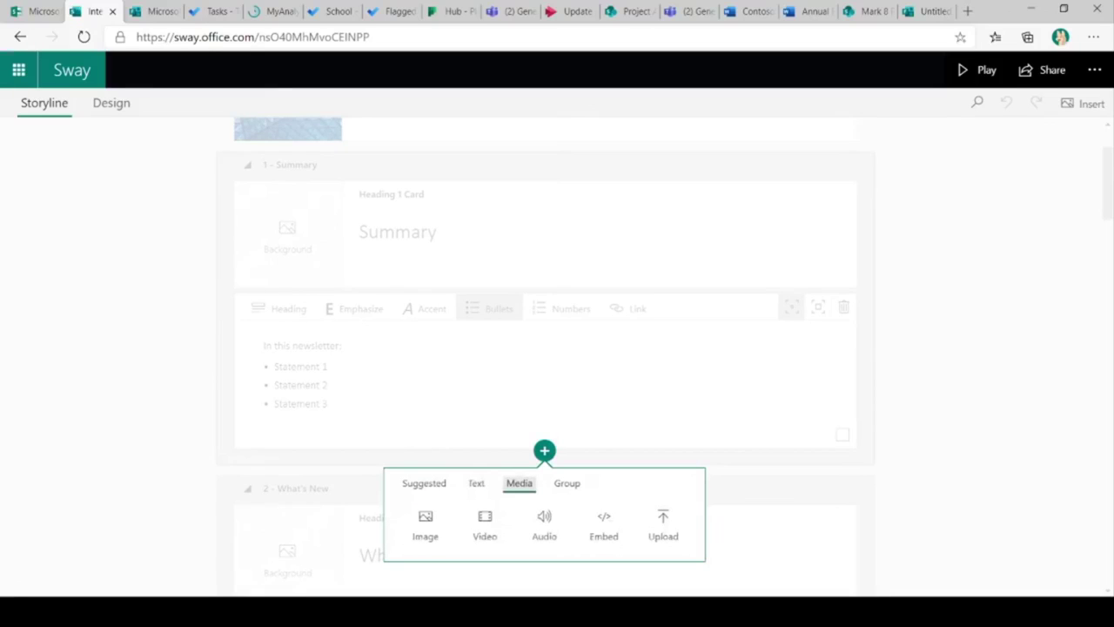
{"action": "left_click", "coordinate": [566, 483]}
{"action": "left_click", "coordinate": [474, 483]}
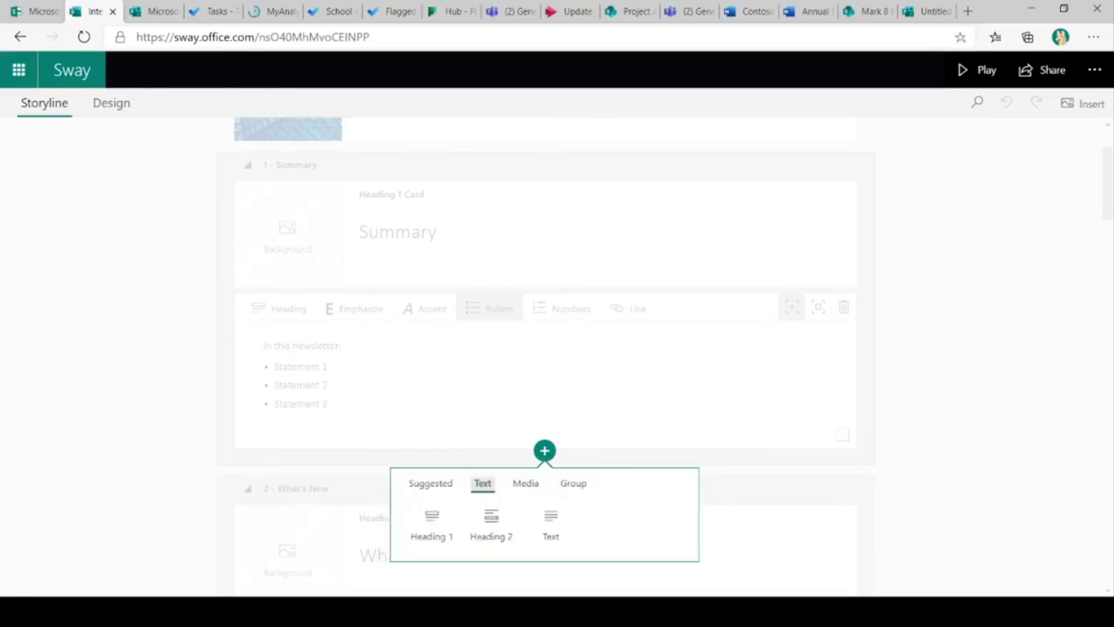
{"action": "left_click", "coordinate": [545, 231]}
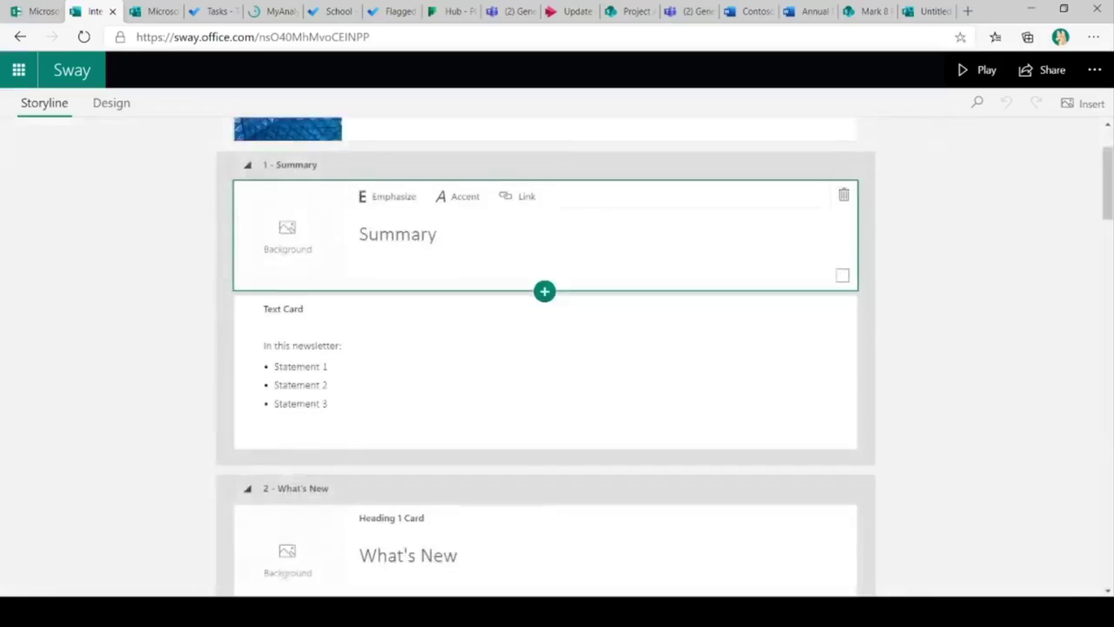
Step: Preview the newsletter's design from its title image down and view the available styles
{"action": "scroll", "coordinate": [545, 356], "scroll_direction": "down", "scroll_amount": 5}
{"action": "left_click", "coordinate": [544, 318]}
{"action": "left_click", "coordinate": [112, 102]}
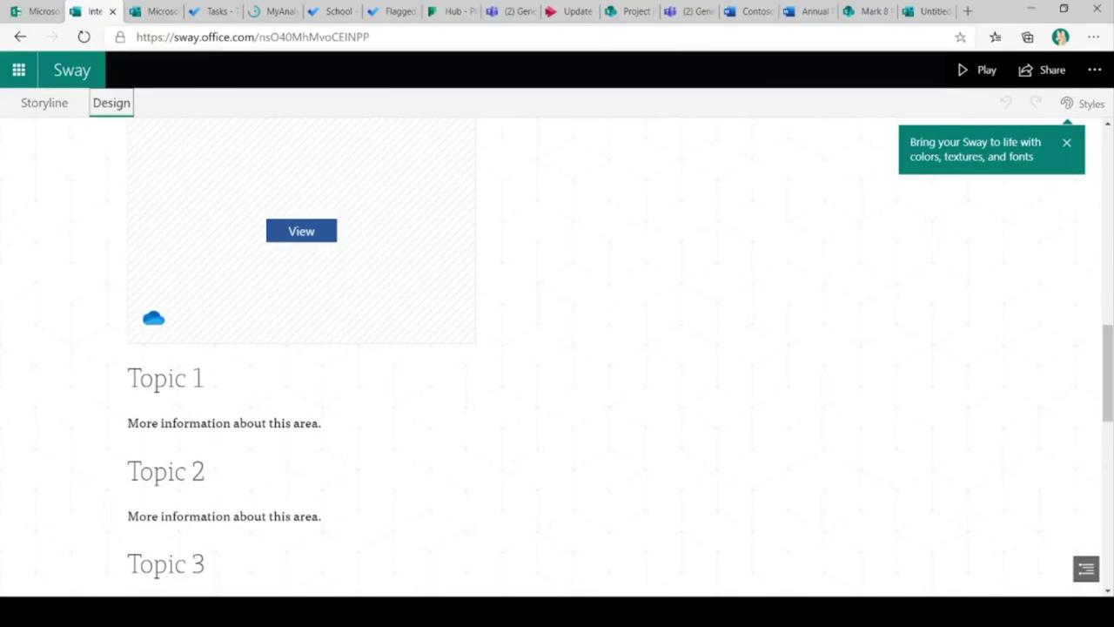
{"action": "scroll", "coordinate": [557, 357], "scroll_direction": "up", "scroll_amount": 10}
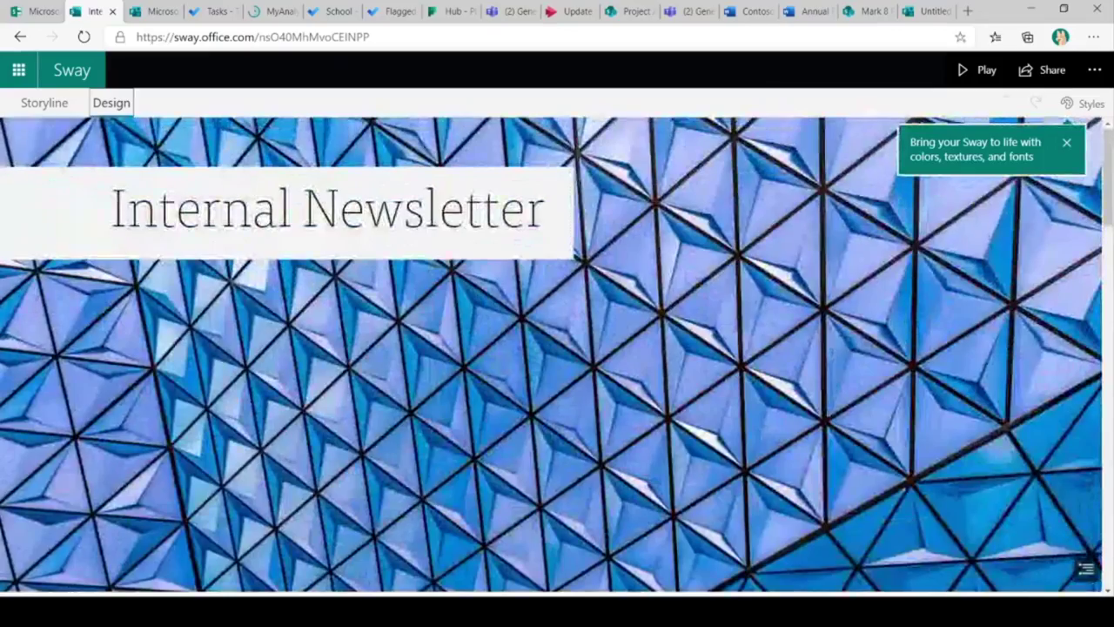
{"action": "left_click", "coordinate": [1081, 103]}
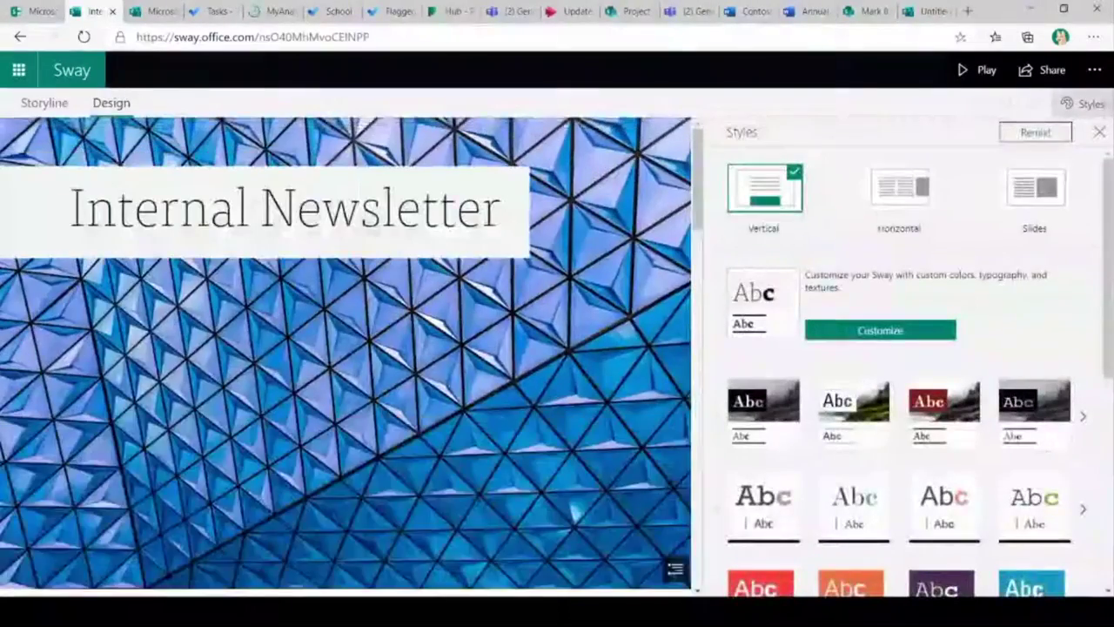
{"action": "scroll", "coordinate": [345, 353], "scroll_direction": "down", "scroll_amount": 7}
{"action": "scroll", "coordinate": [345, 352], "scroll_direction": "up", "scroll_amount": 7}
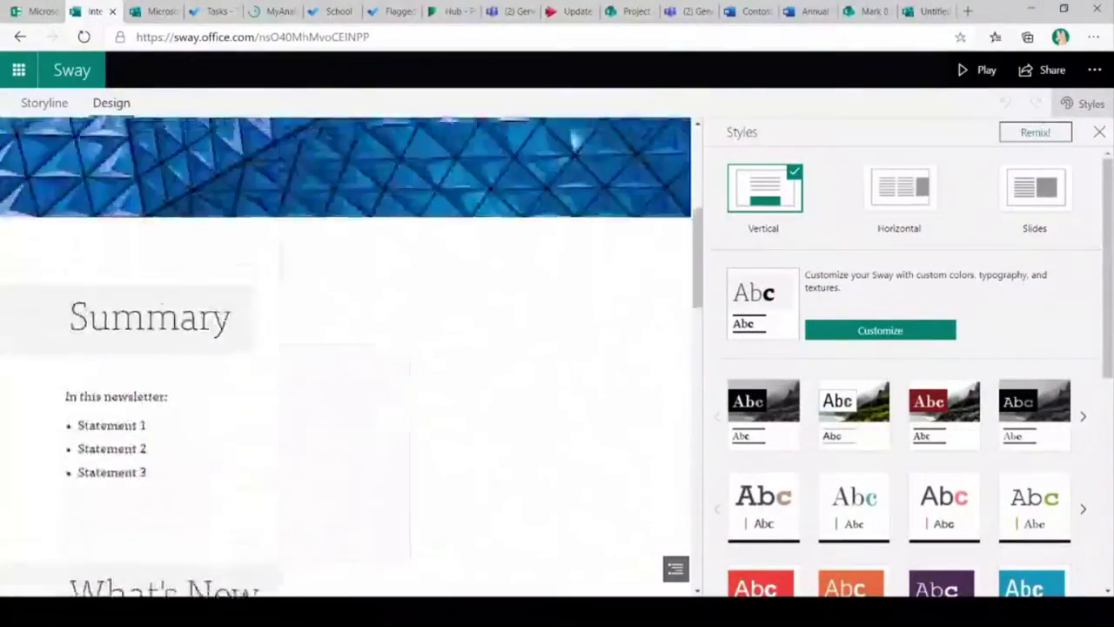
Step: Try the Horizontal and Slides layouts, and return the Sway to the Vertical layout
{"action": "left_click", "coordinate": [898, 188]}
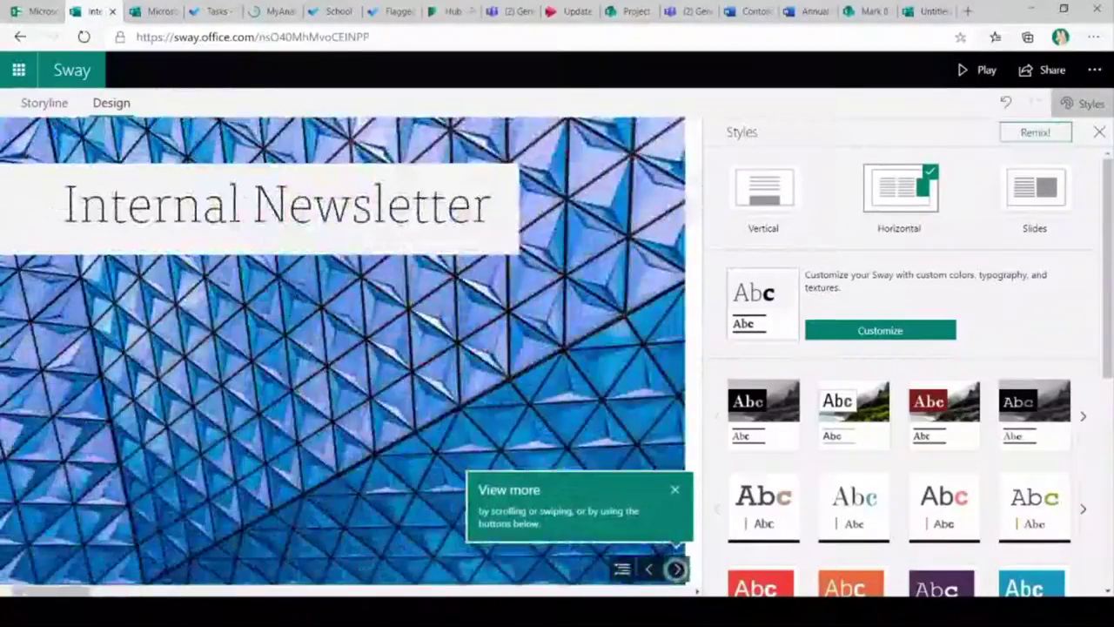
{"action": "left_click", "coordinate": [1043, 195]}
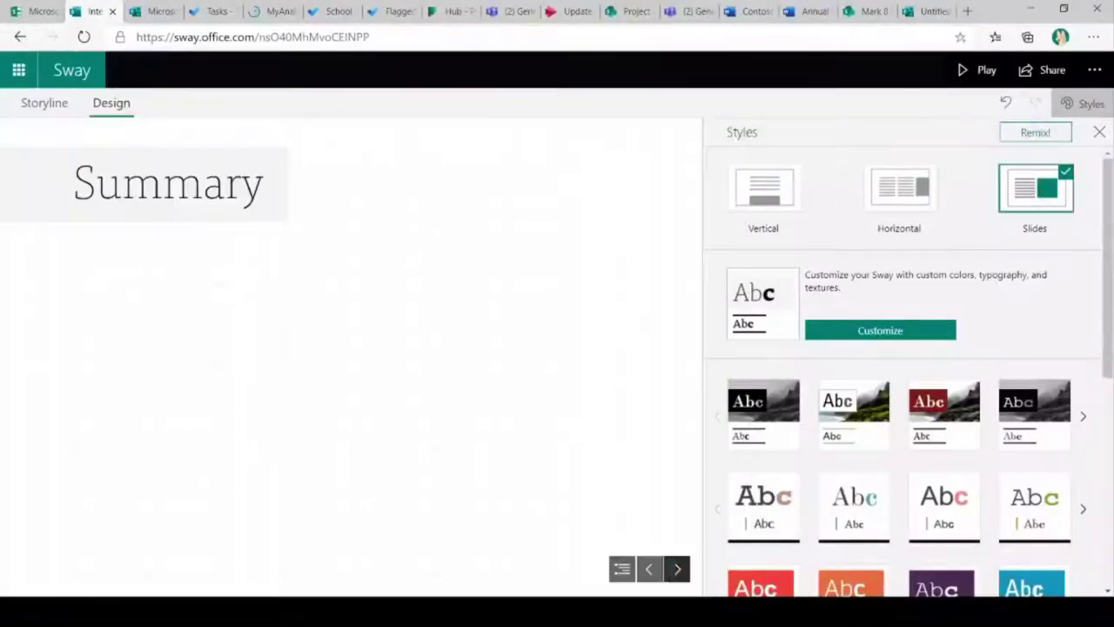
{"action": "left_click", "coordinate": [676, 568]}
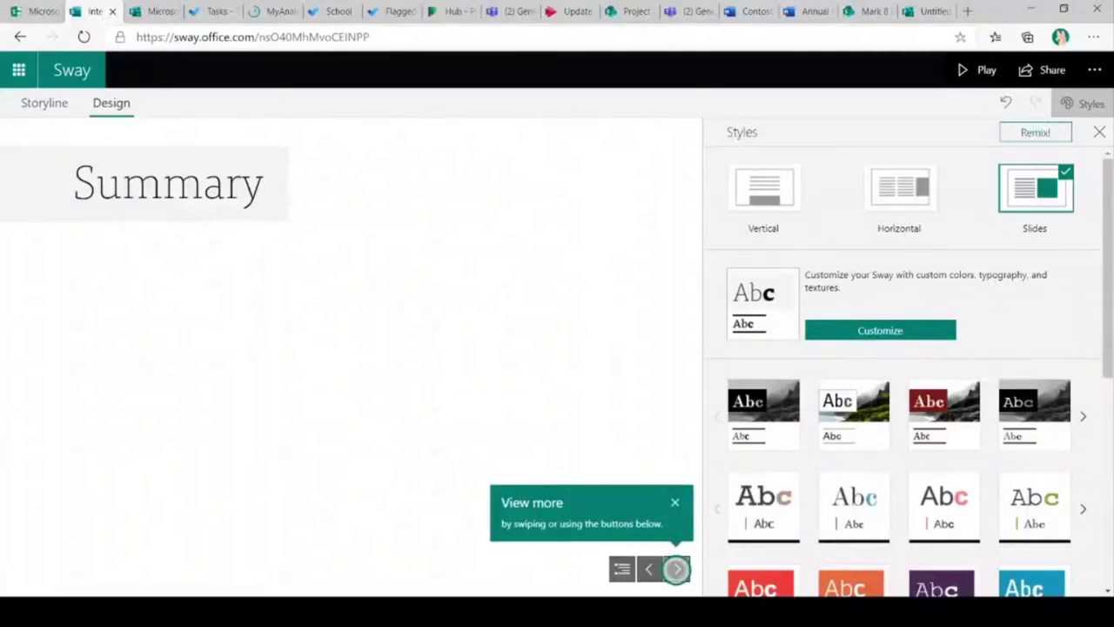
{"action": "left_click", "coordinate": [763, 187]}
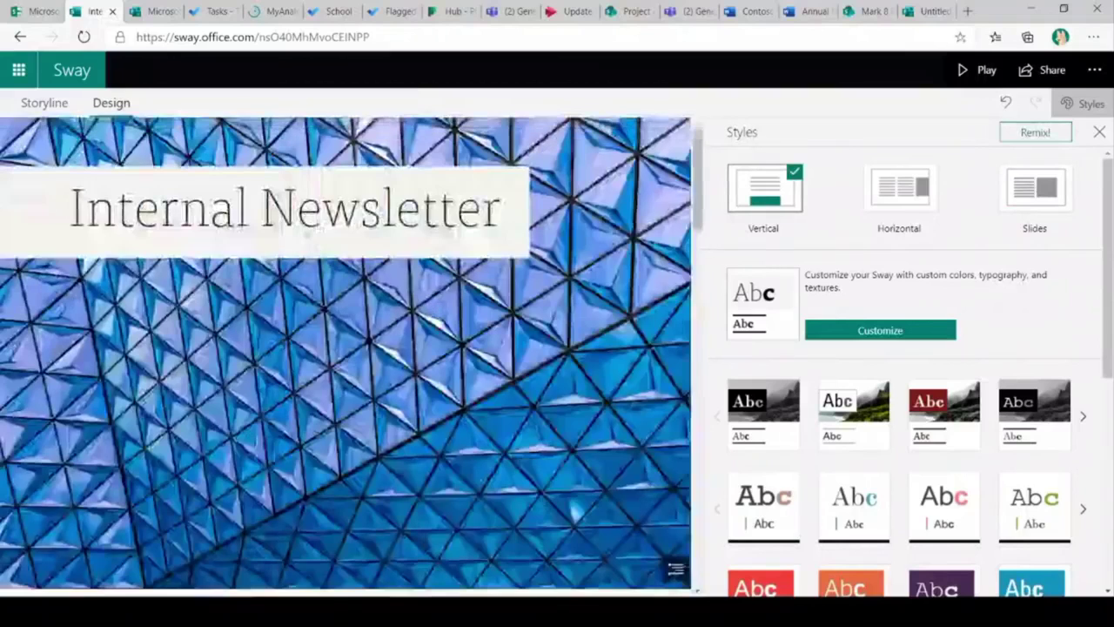
Step: View the style customization options for color palettes, fonts, animation emphasis and text size without changing them
{"action": "left_click", "coordinate": [880, 330]}
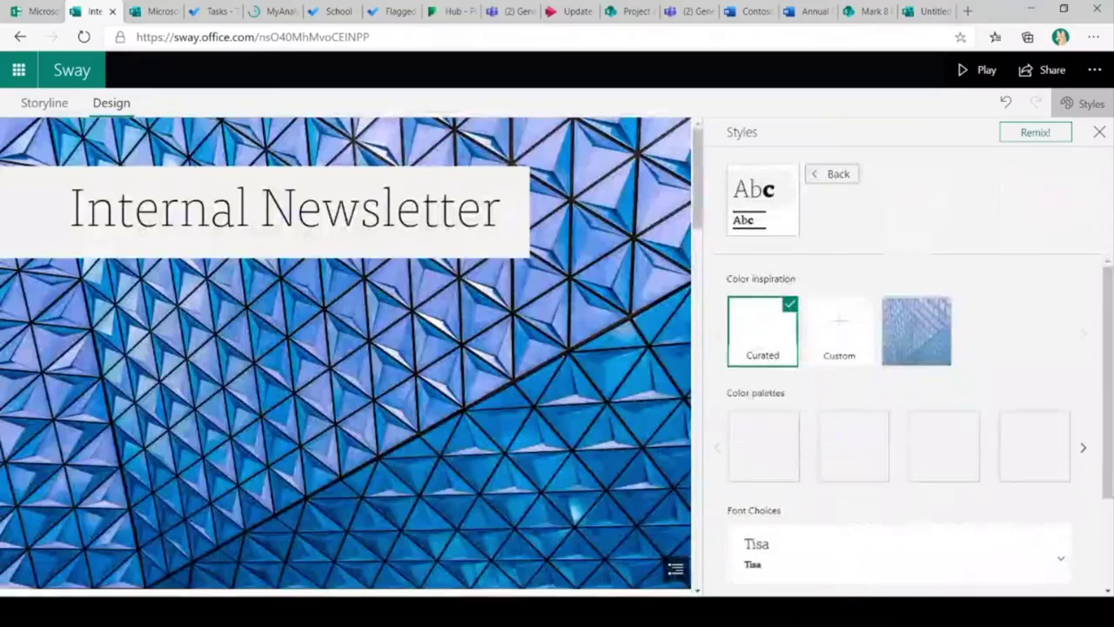
{"action": "scroll", "coordinate": [900, 417], "scroll_direction": "down", "scroll_amount": 2}
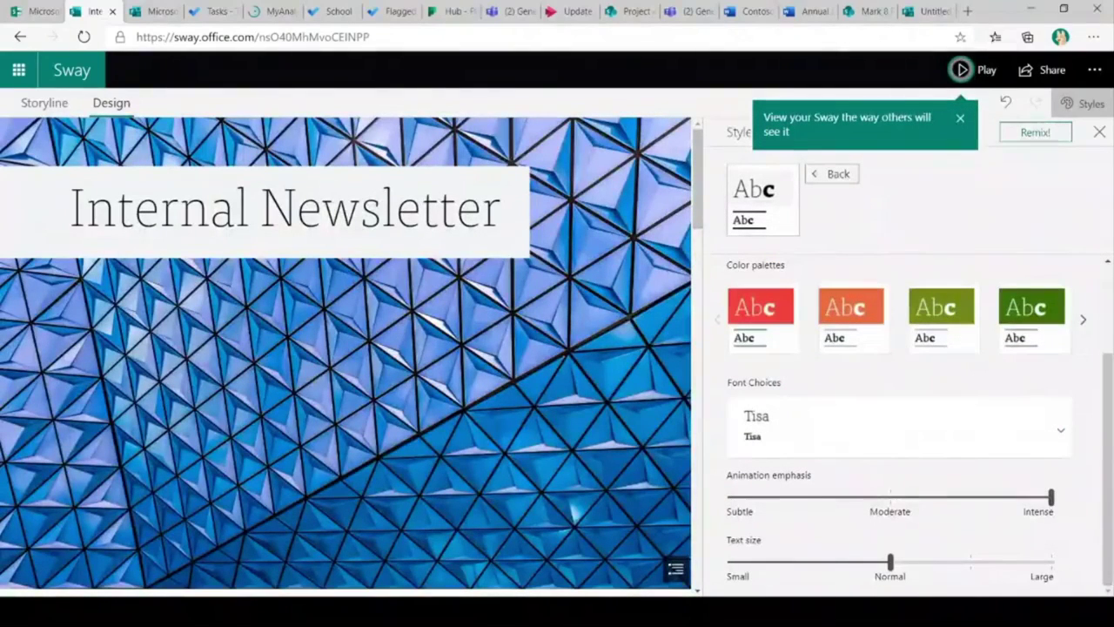
{"action": "key", "text": "Escape"}
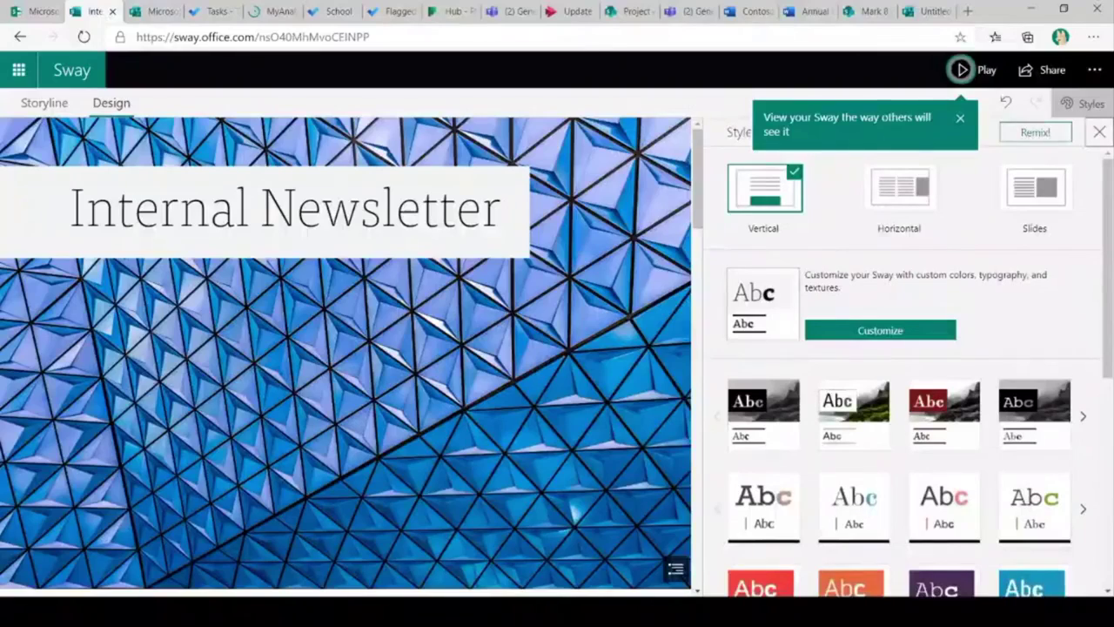
Step: Remix the newsletter's style three times and look through the resulting design
{"action": "left_click", "coordinate": [1035, 132]}
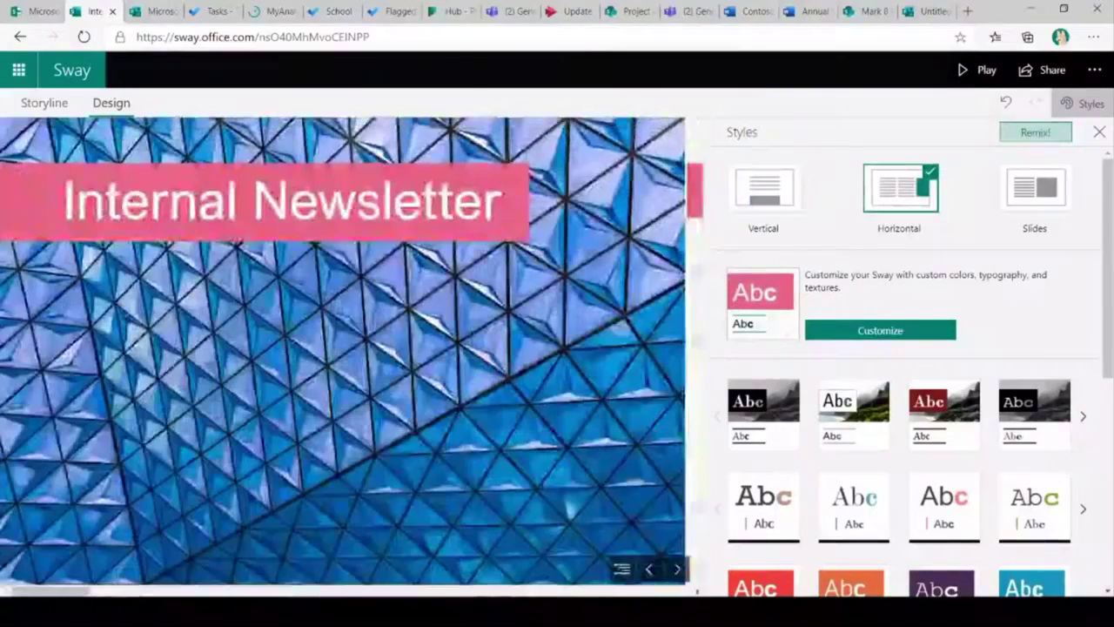
{"action": "left_click", "coordinate": [1035, 133]}
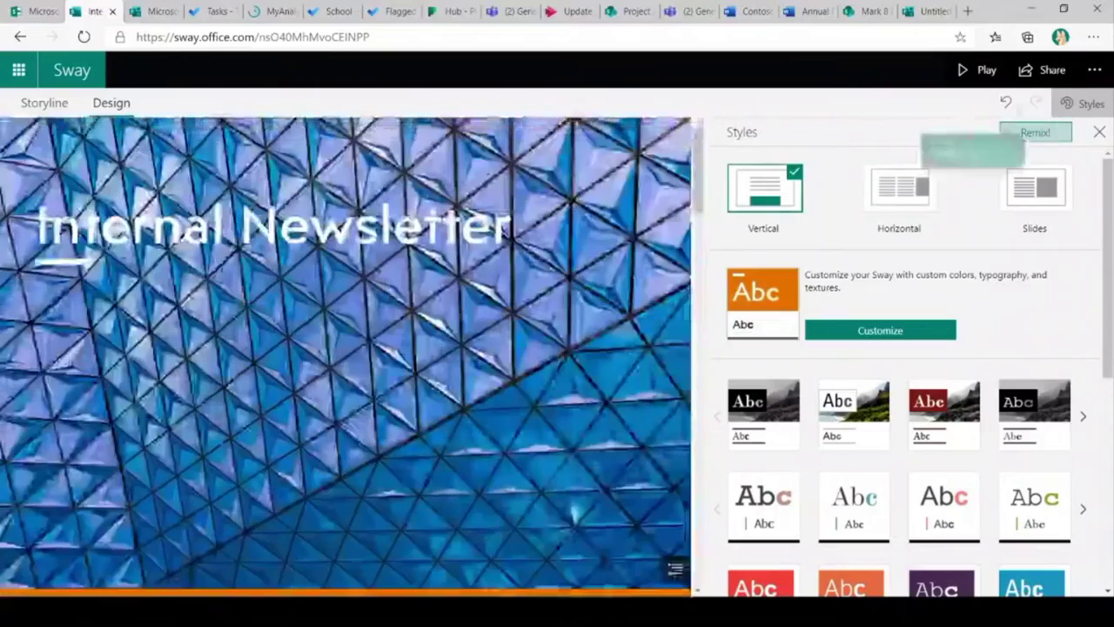
{"action": "left_click", "coordinate": [1035, 132]}
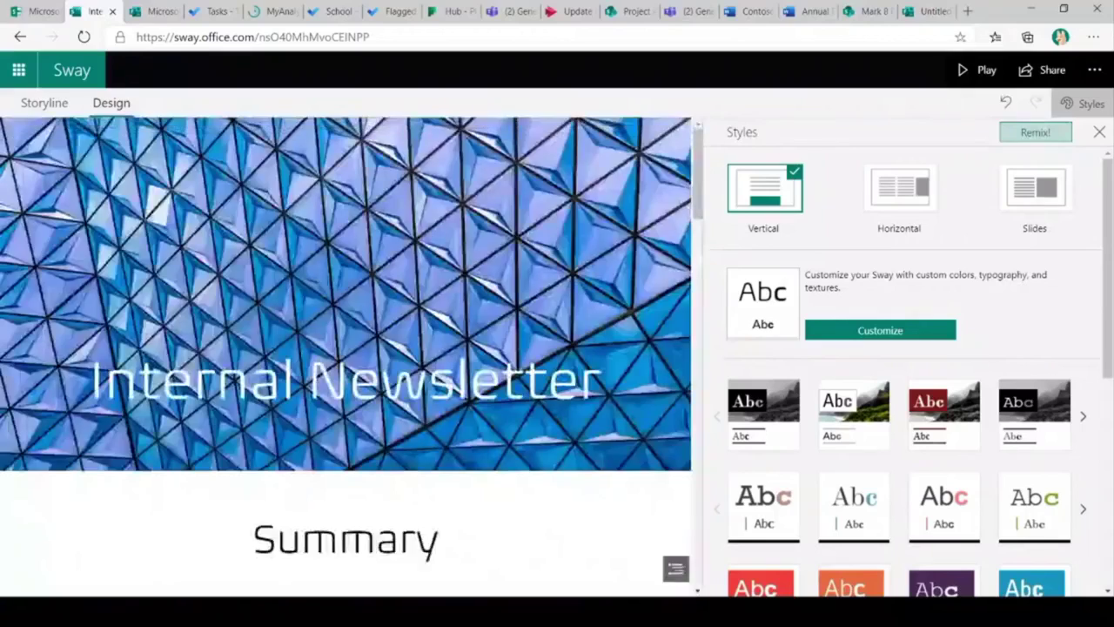
{"action": "scroll", "coordinate": [348, 357], "scroll_direction": "down", "scroll_amount": 10}
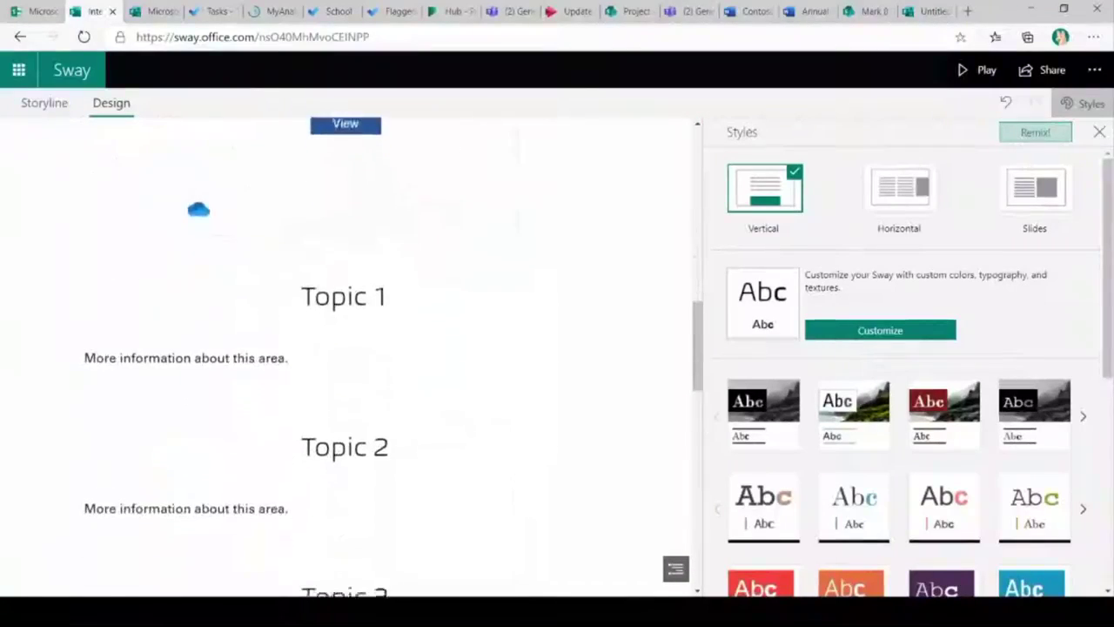
{"action": "scroll", "coordinate": [348, 357], "scroll_direction": "up", "scroll_amount": 10}
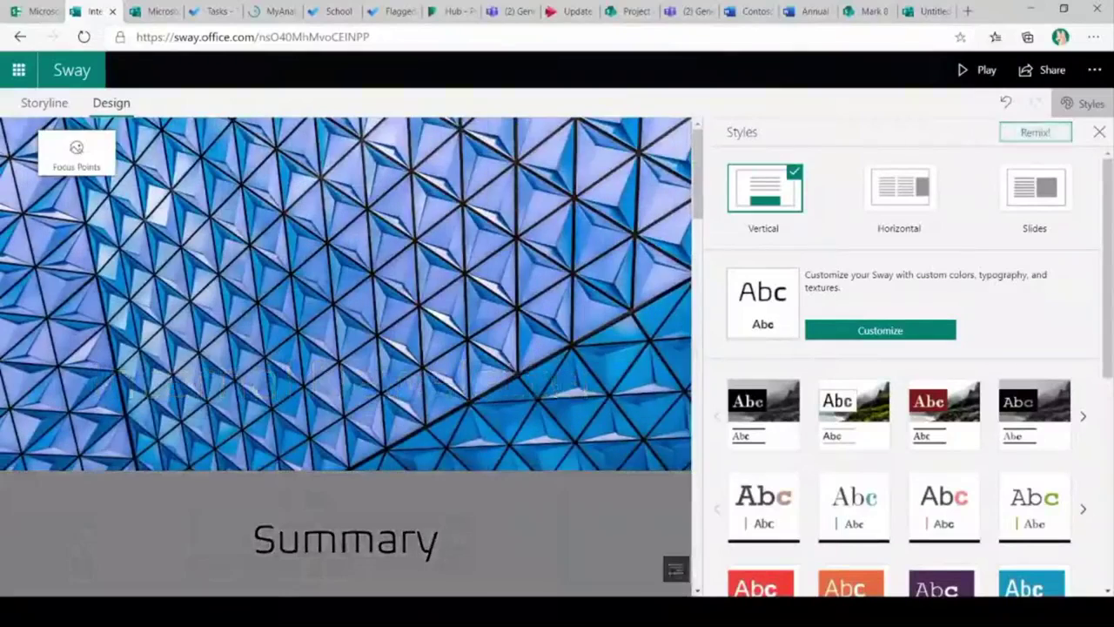
Step: Return to the storyline and open the focus point settings for the Internal Newsletter title image
{"action": "left_click", "coordinate": [43, 103]}
{"action": "scroll", "coordinate": [545, 357], "scroll_direction": "down", "scroll_amount": 1}
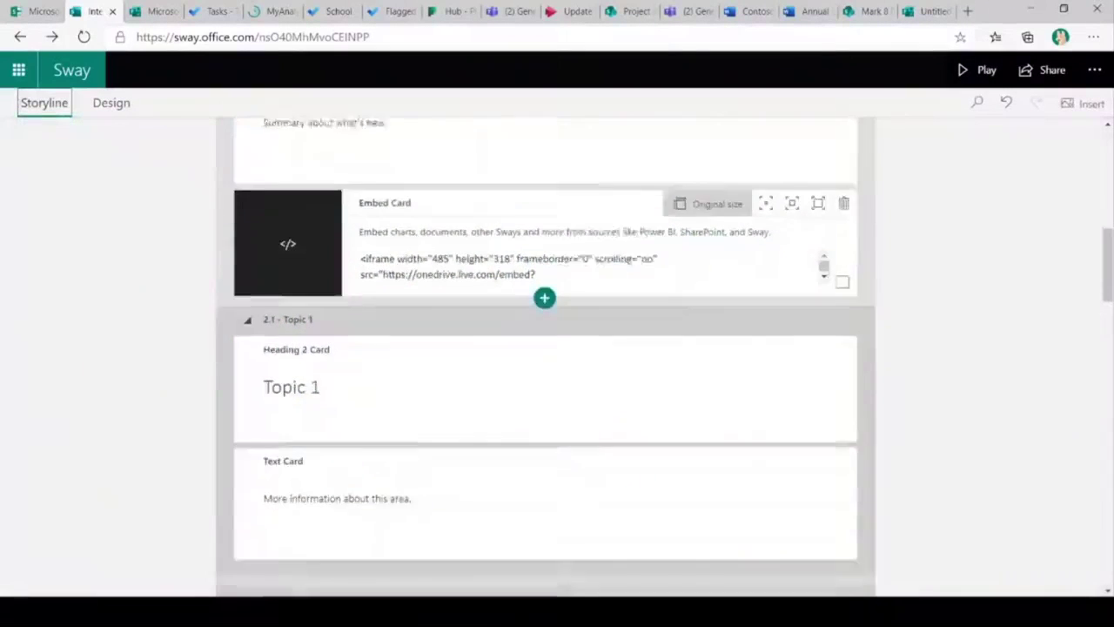
{"action": "scroll", "coordinate": [545, 357], "scroll_direction": "up", "scroll_amount": 8}
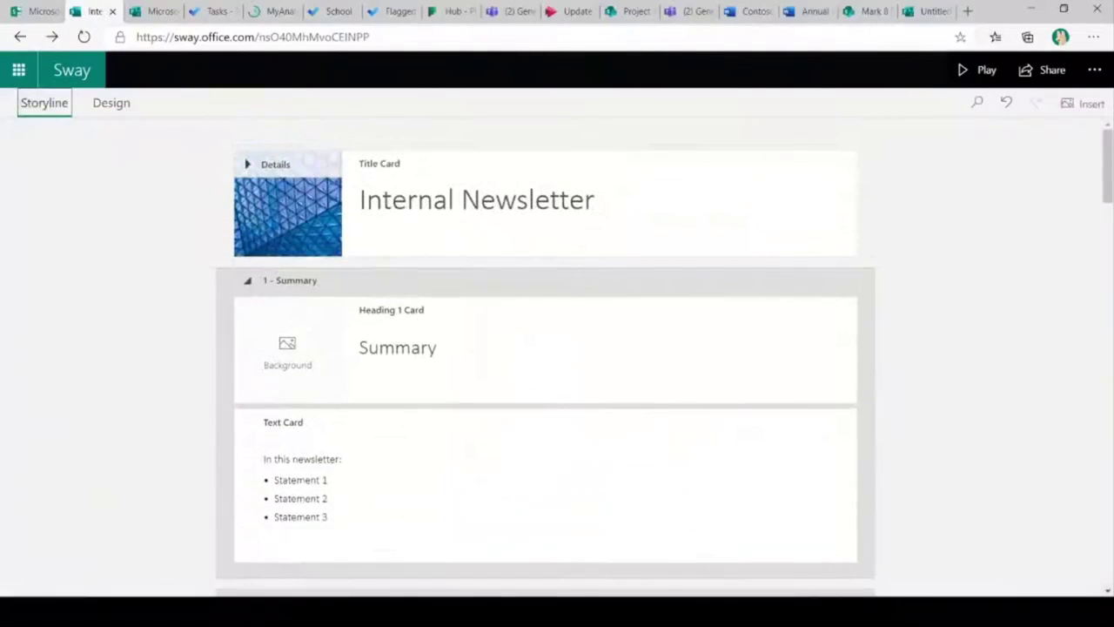
{"action": "left_click", "coordinate": [557, 200]}
{"action": "left_click", "coordinate": [815, 164]}
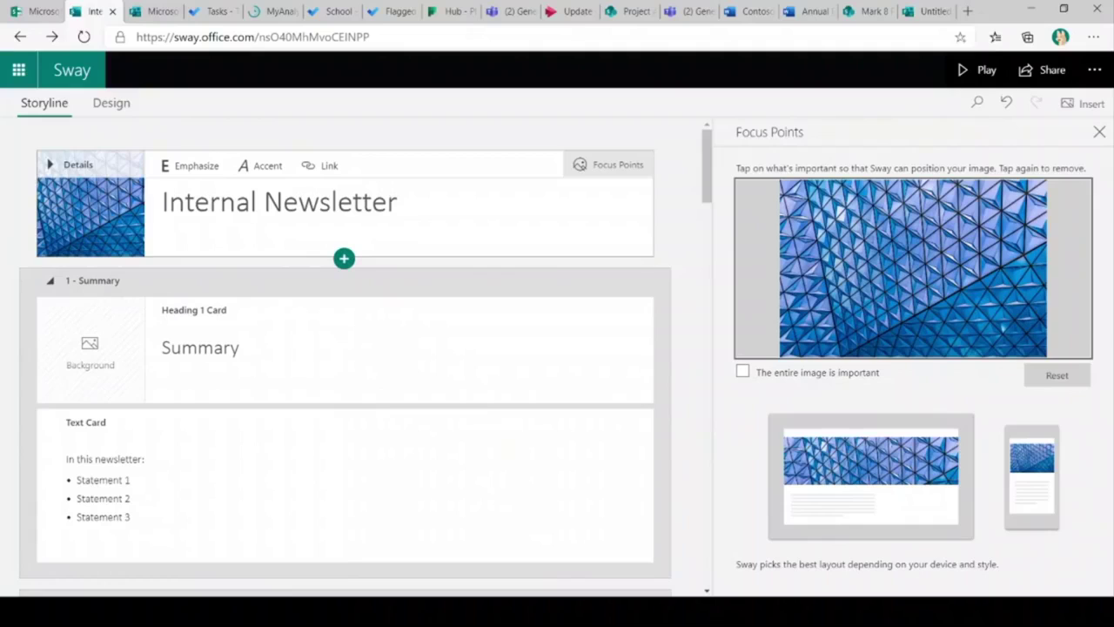
Step: Mark three focus points in the upper-left half of the title image
{"action": "left_click", "coordinate": [834, 215]}
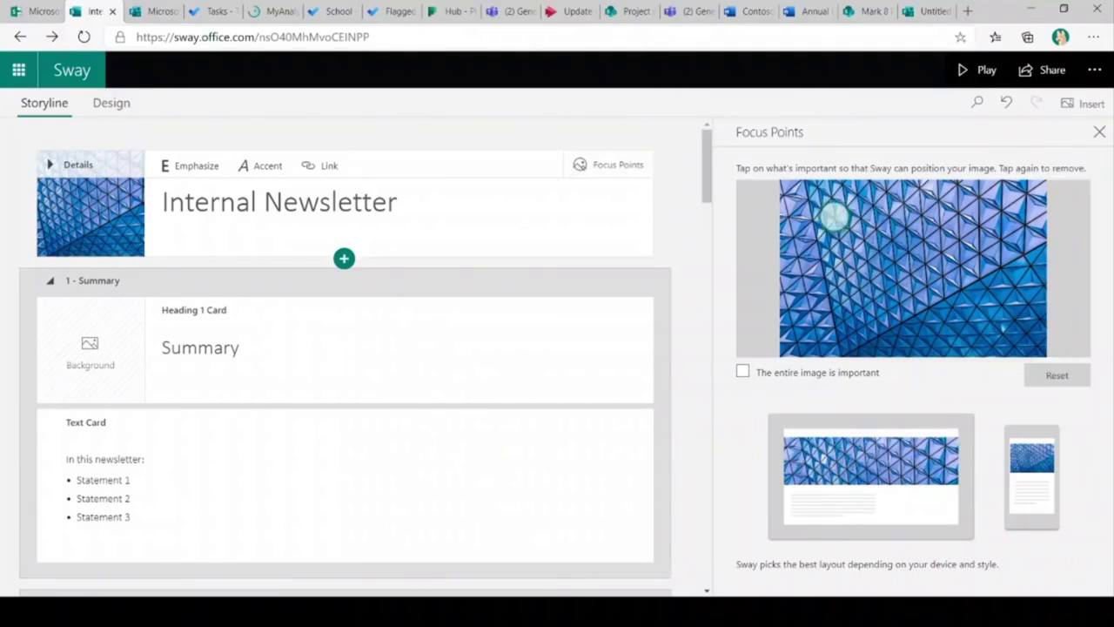
{"action": "left_click", "coordinate": [879, 256]}
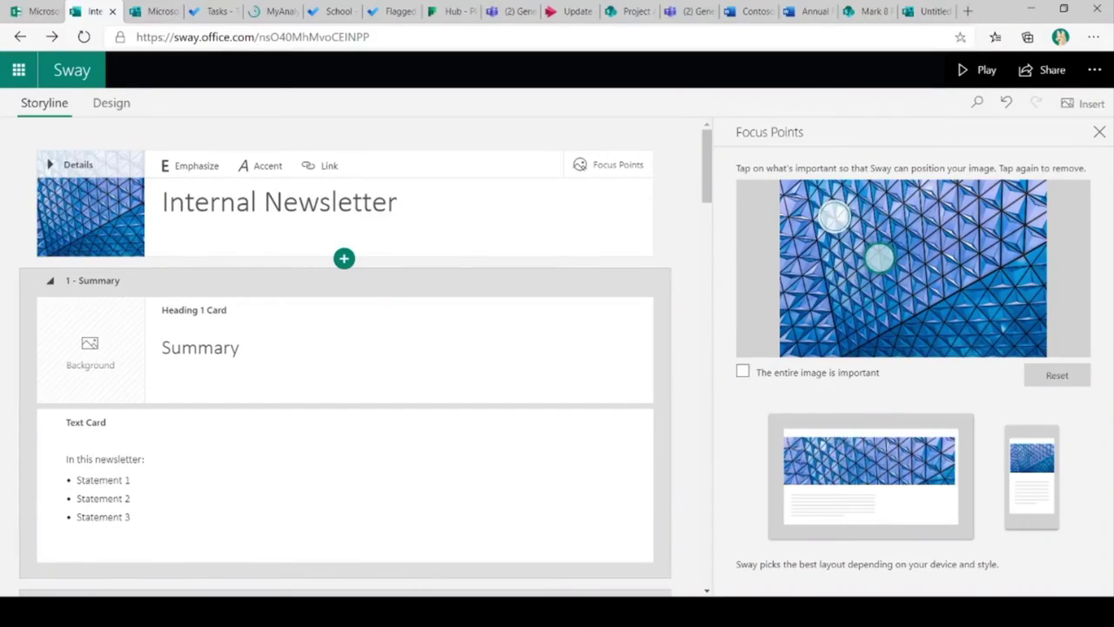
{"action": "left_click", "coordinate": [817, 275]}
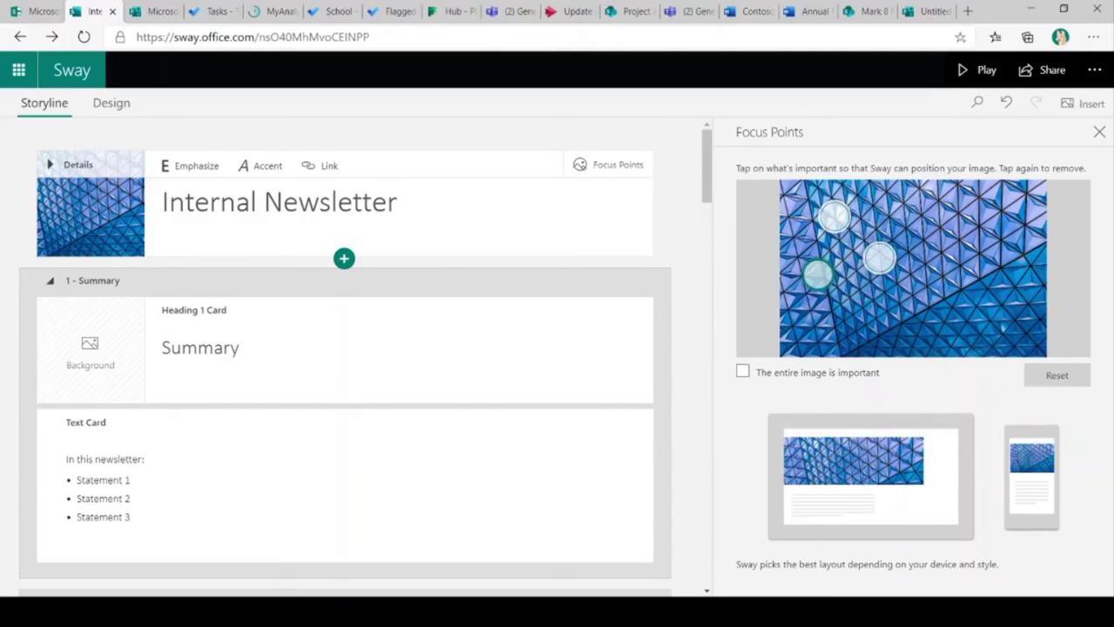
Step: Mark the entire title image as important, try two individual focus points, and reset them before closing the focus point settings
{"action": "left_click", "coordinate": [743, 371]}
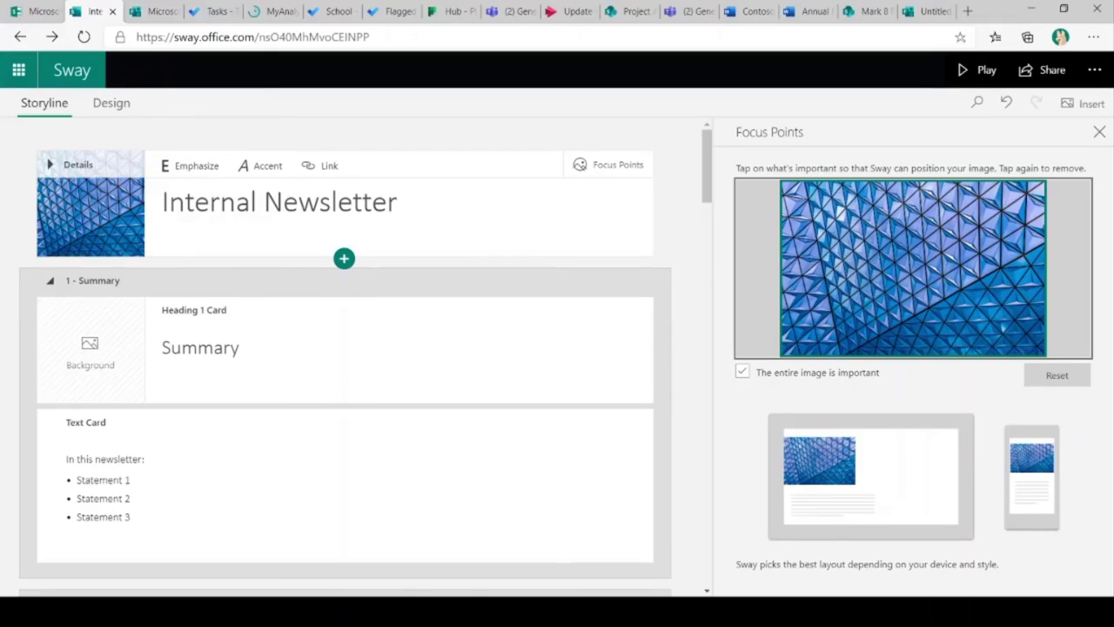
{"action": "left_click", "coordinate": [903, 290]}
{"action": "left_click", "coordinate": [850, 265]}
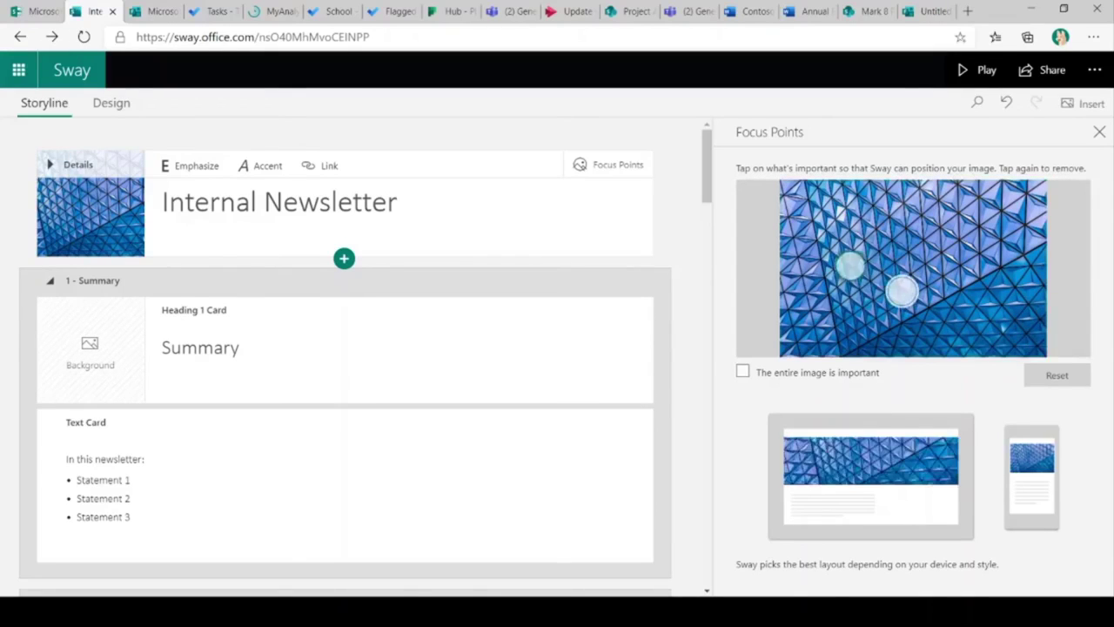
{"action": "left_click", "coordinate": [1055, 374]}
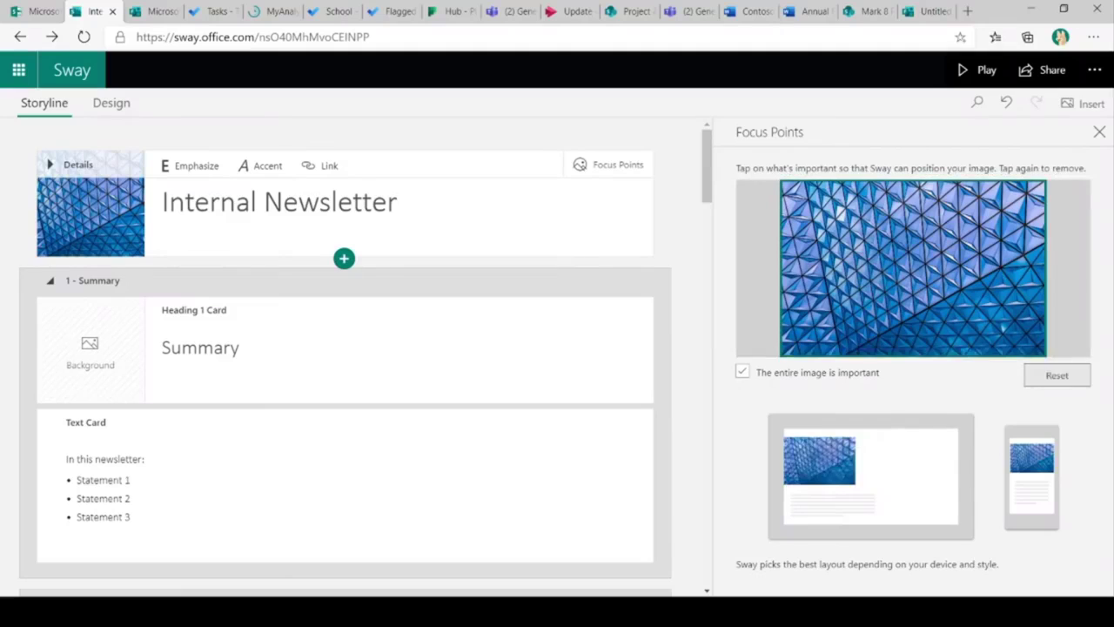
{"action": "left_click", "coordinate": [1098, 131]}
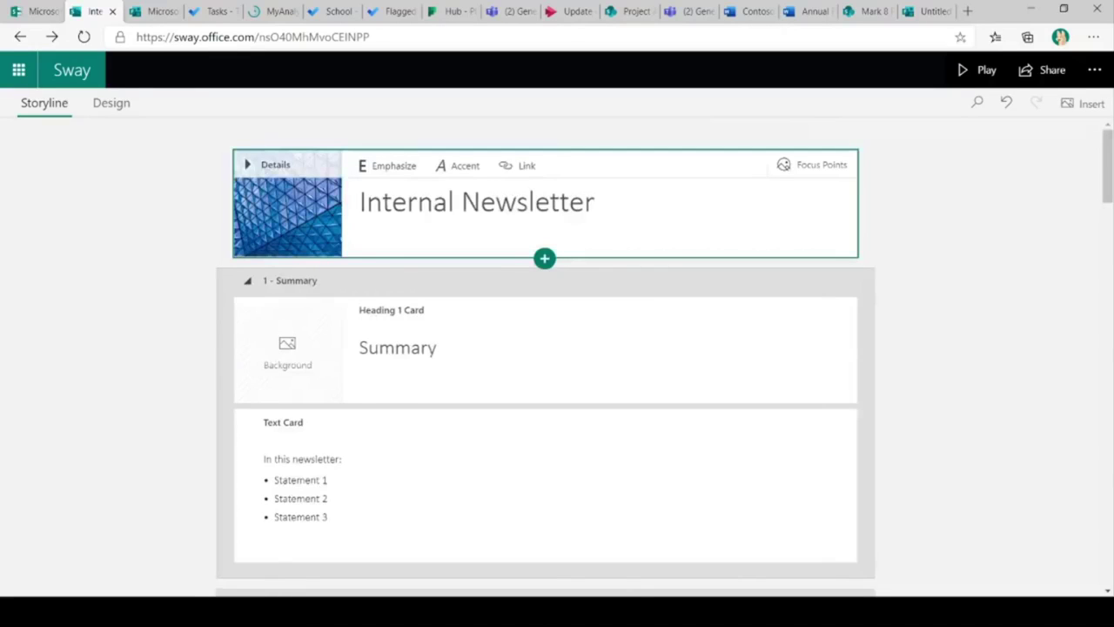
Step: Add an empty Embed card below the existing embed code card in the What's New section
{"action": "scroll", "coordinate": [545, 356], "scroll_direction": "down", "scroll_amount": 6}
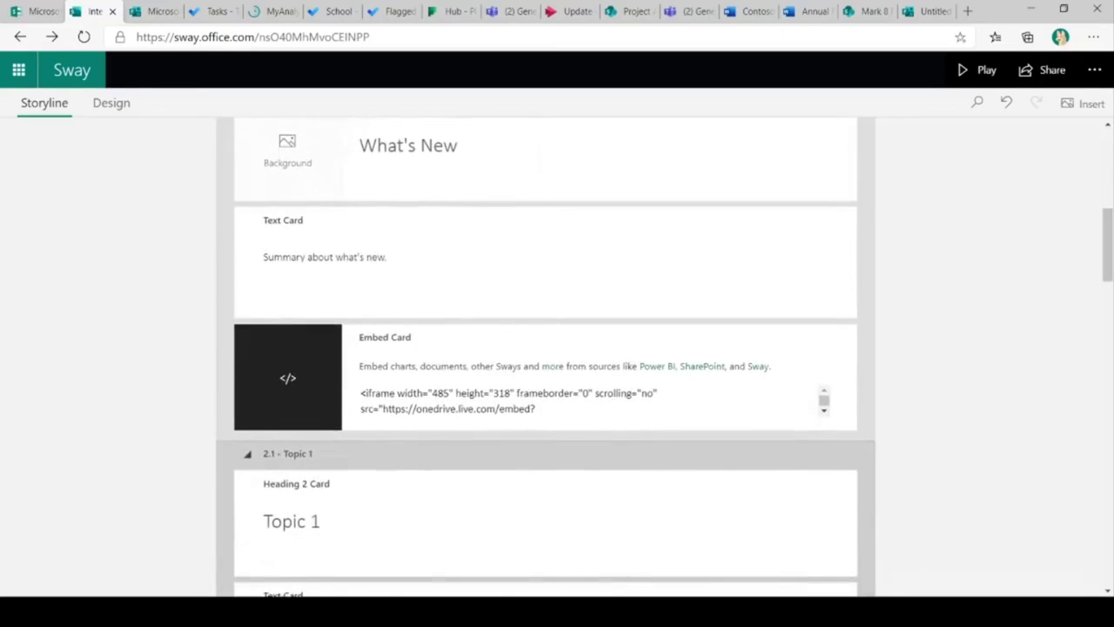
{"action": "left_click", "coordinate": [544, 392]}
{"action": "left_click", "coordinate": [544, 431]}
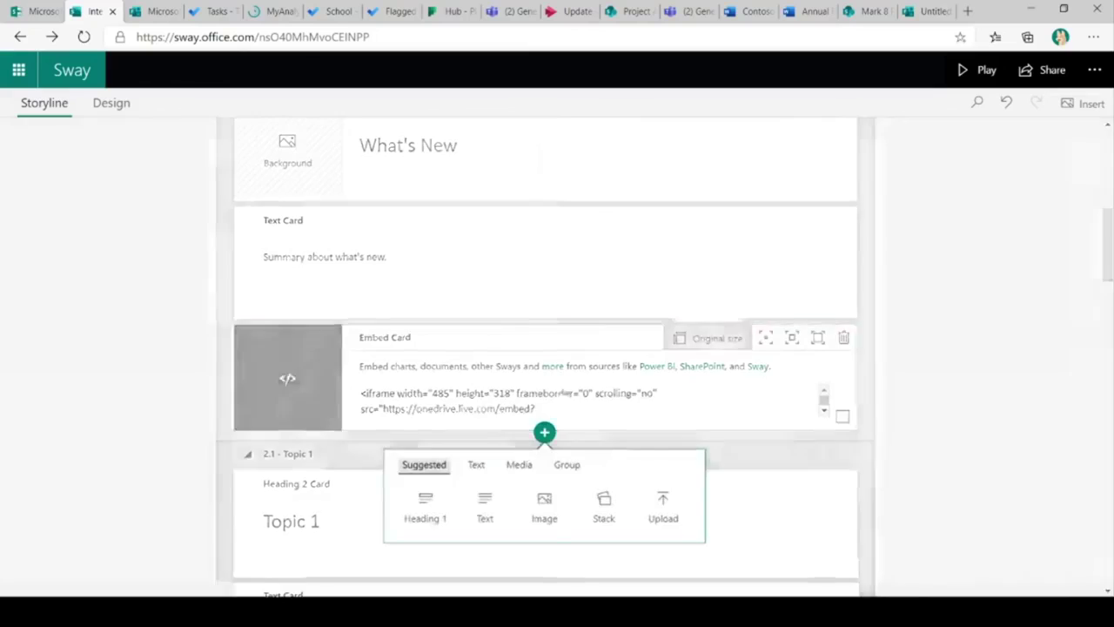
{"action": "left_click", "coordinate": [519, 464]}
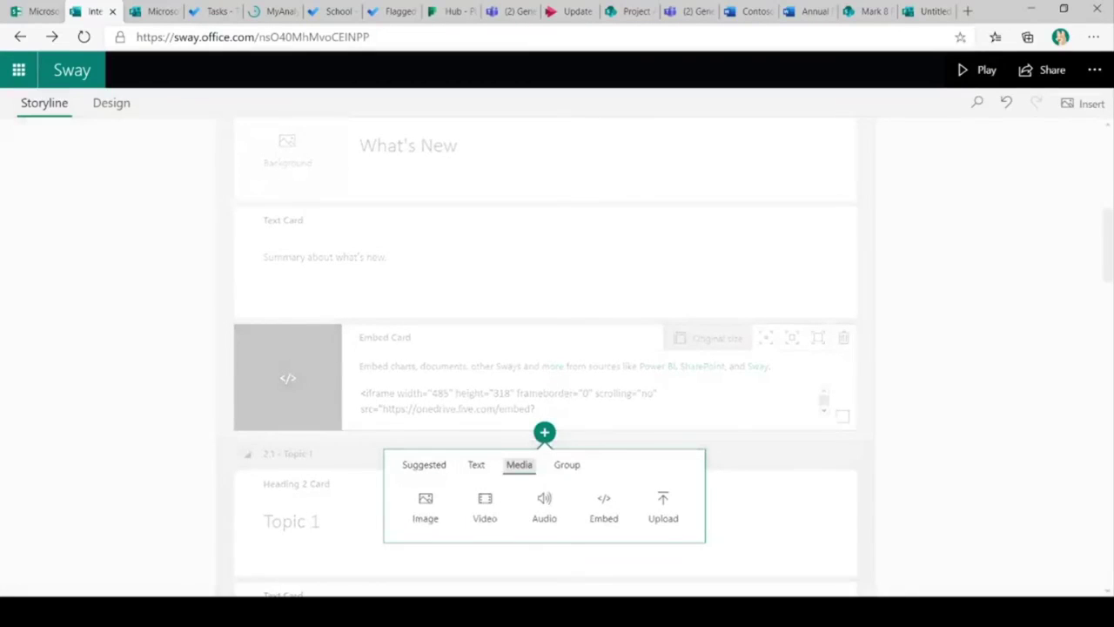
{"action": "left_click", "coordinate": [603, 507]}
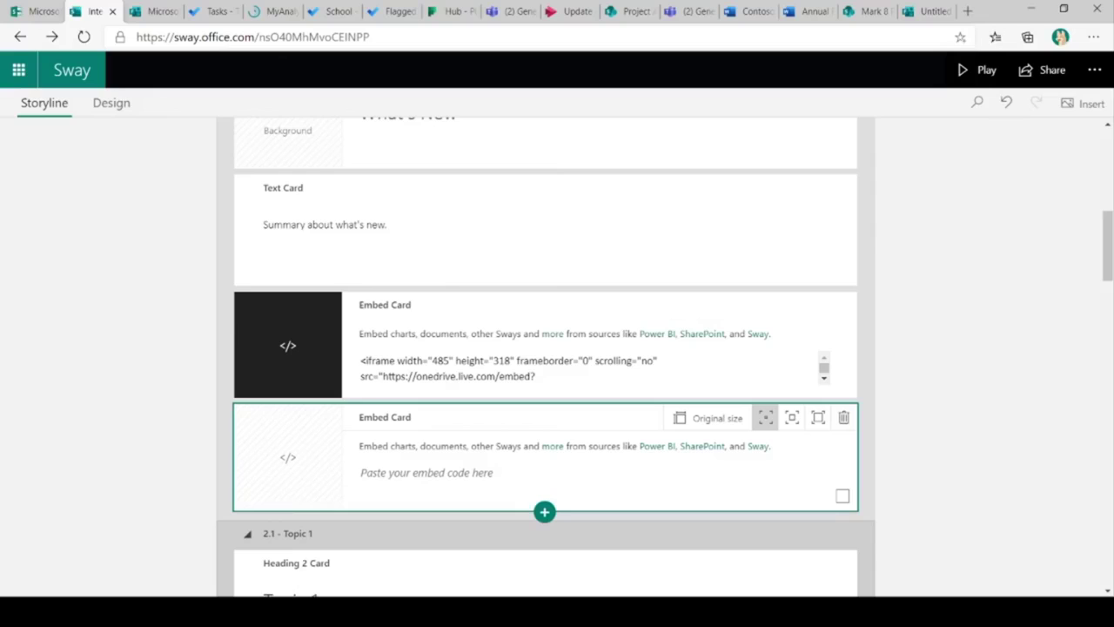
Step: Open the help article on embedding content in Sway, examine the supported Microsoft and other sites, and close it
{"action": "left_click", "coordinate": [546, 448]}
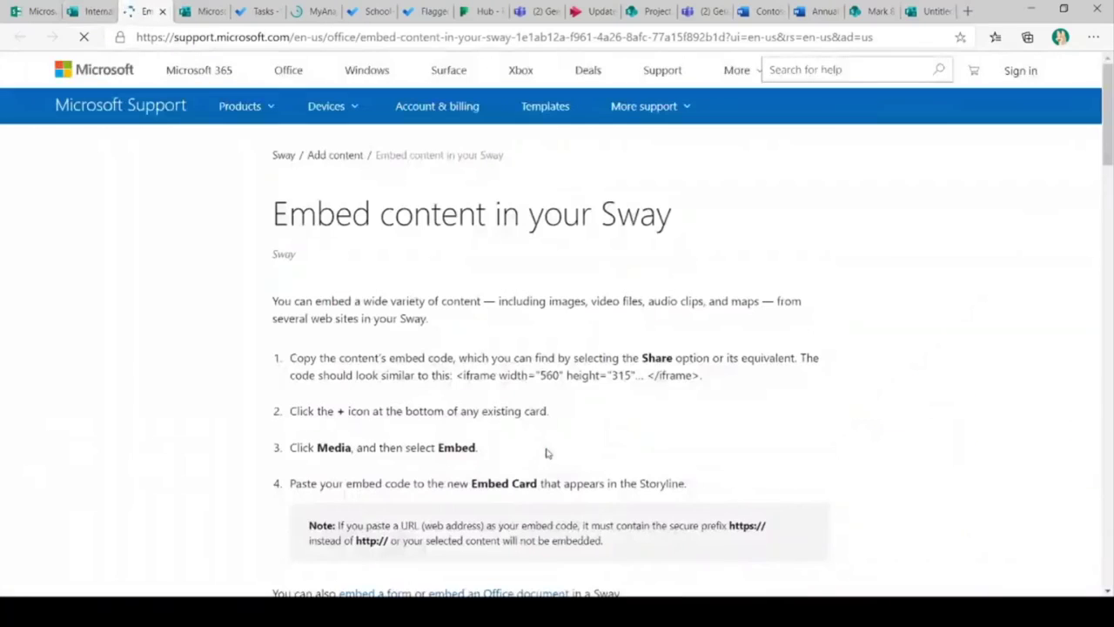
{"action": "scroll", "coordinate": [547, 453], "scroll_direction": "down", "scroll_amount": 5}
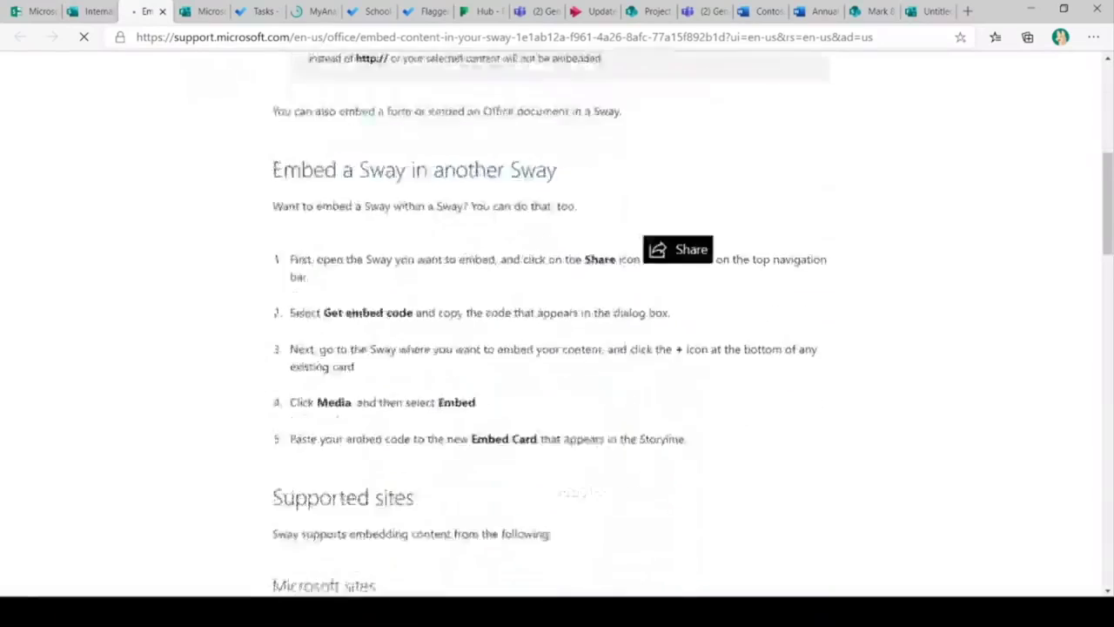
{"action": "scroll", "coordinate": [557, 313], "scroll_direction": "down", "scroll_amount": 5}
{"action": "scroll", "coordinate": [557, 313], "scroll_direction": "up", "scroll_amount": 1}
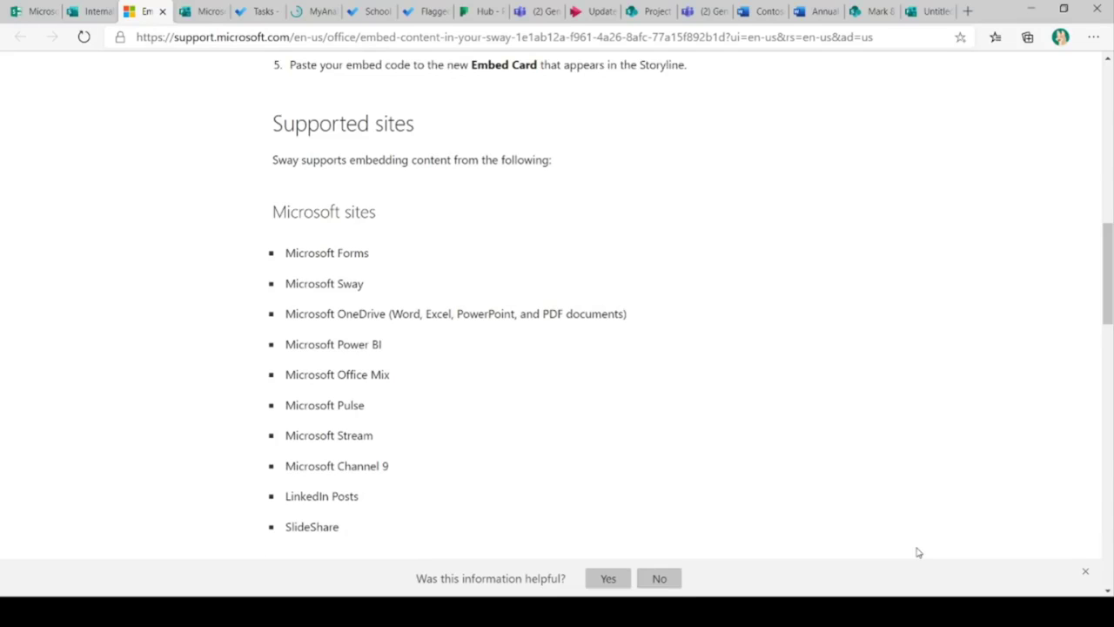
{"action": "scroll", "coordinate": [917, 552], "scroll_direction": "down", "scroll_amount": 3}
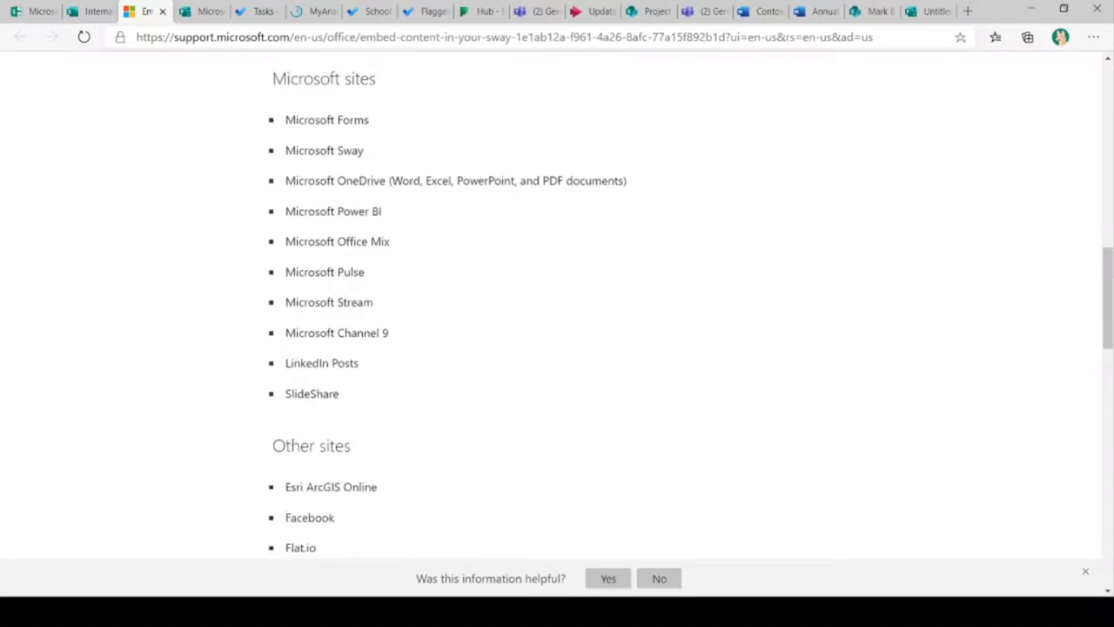
{"action": "scroll", "coordinate": [557, 322], "scroll_direction": "down", "scroll_amount": 7}
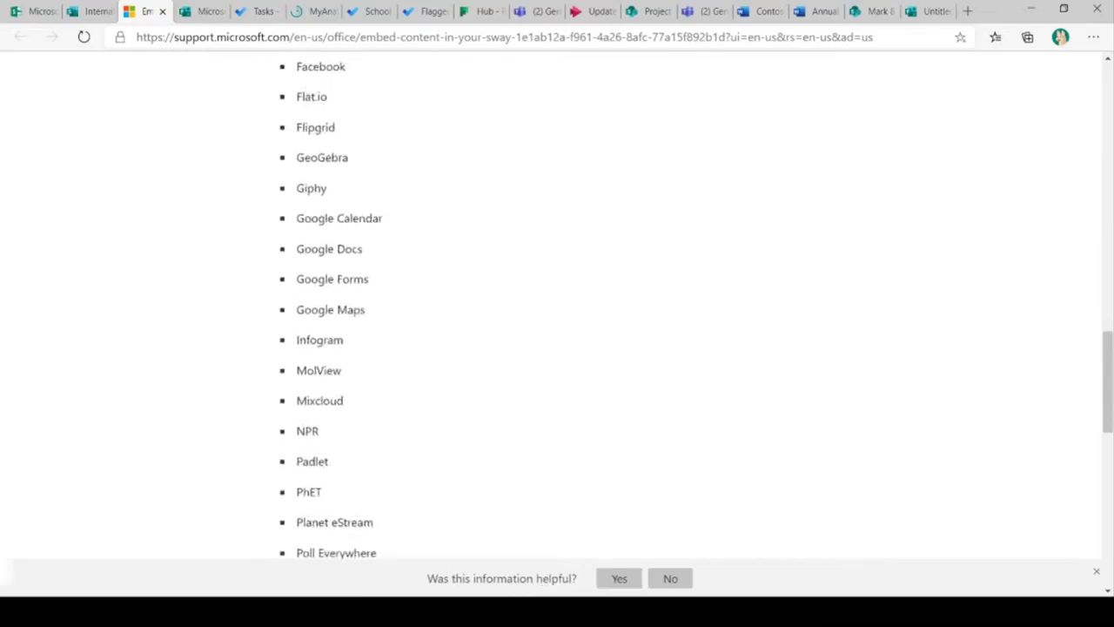
{"action": "scroll", "coordinate": [557, 322], "scroll_direction": "up", "scroll_amount": 6}
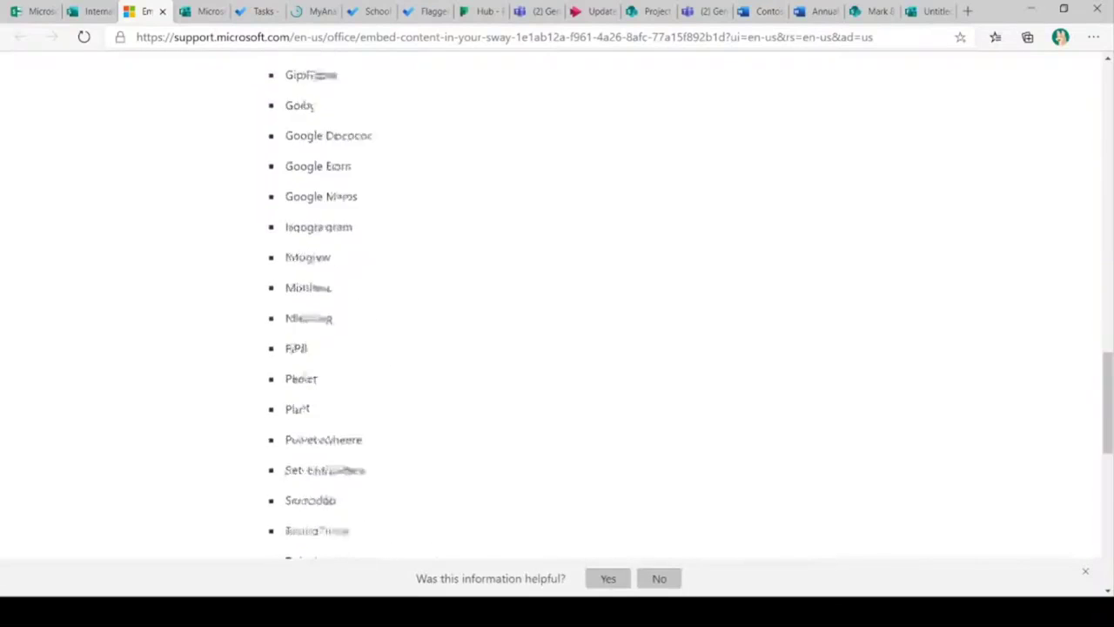
{"action": "scroll", "coordinate": [557, 322], "scroll_direction": "up", "scroll_amount": 2}
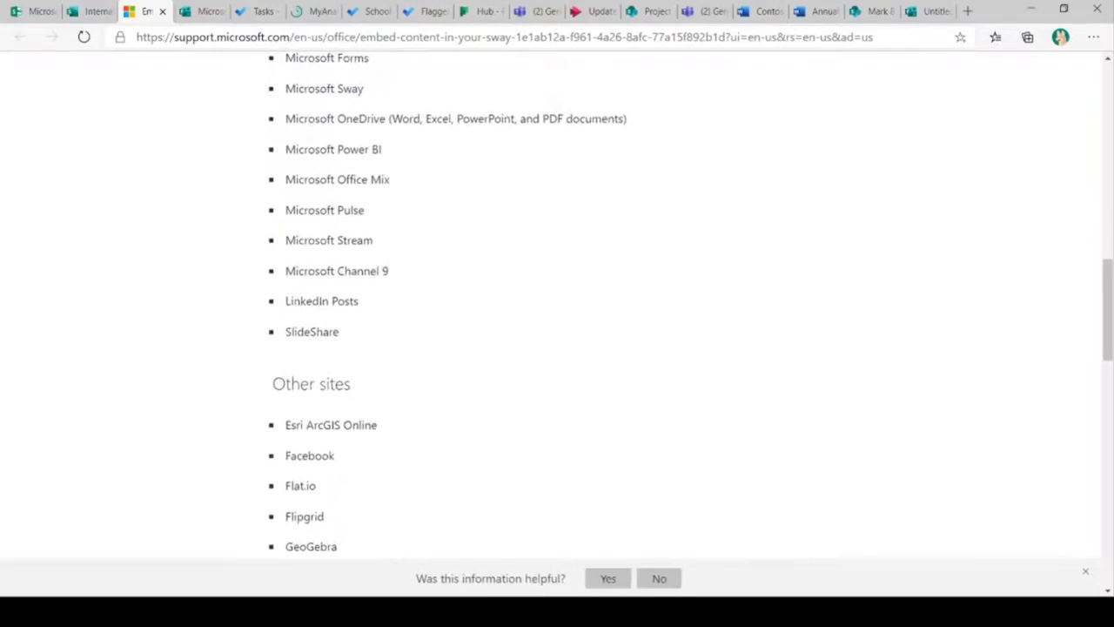
{"action": "key", "text": "ctrl+w"}
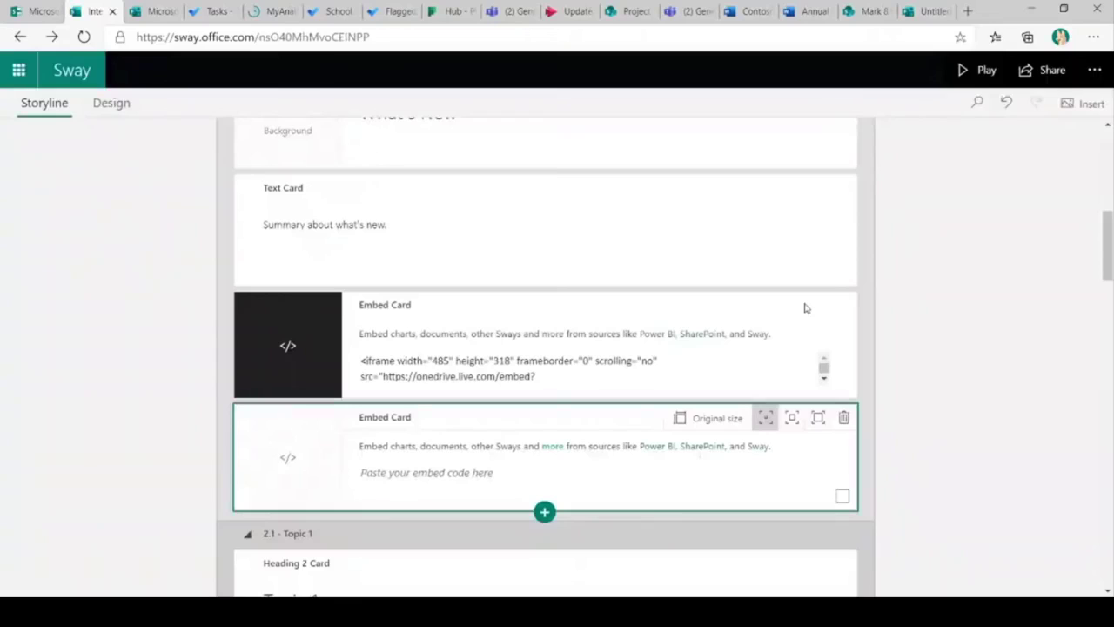
Step: Set the newsletter's sharing to anyone with a link, bring up its embed code, and close the code dialog
{"action": "left_click", "coordinate": [546, 228]}
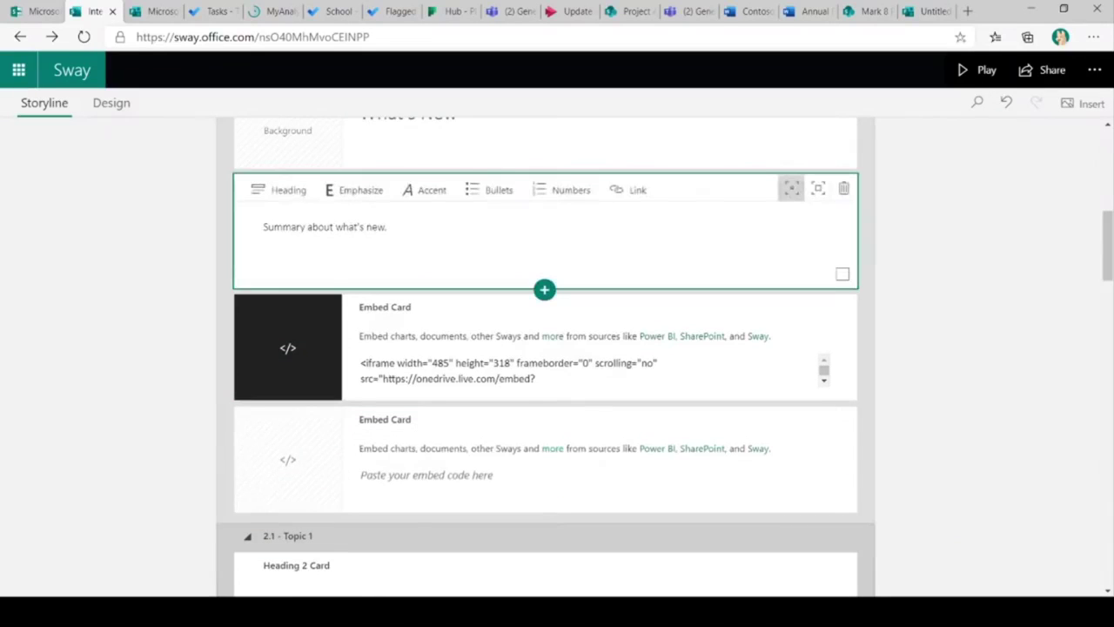
{"action": "scroll", "coordinate": [545, 357], "scroll_direction": "down", "scroll_amount": 10}
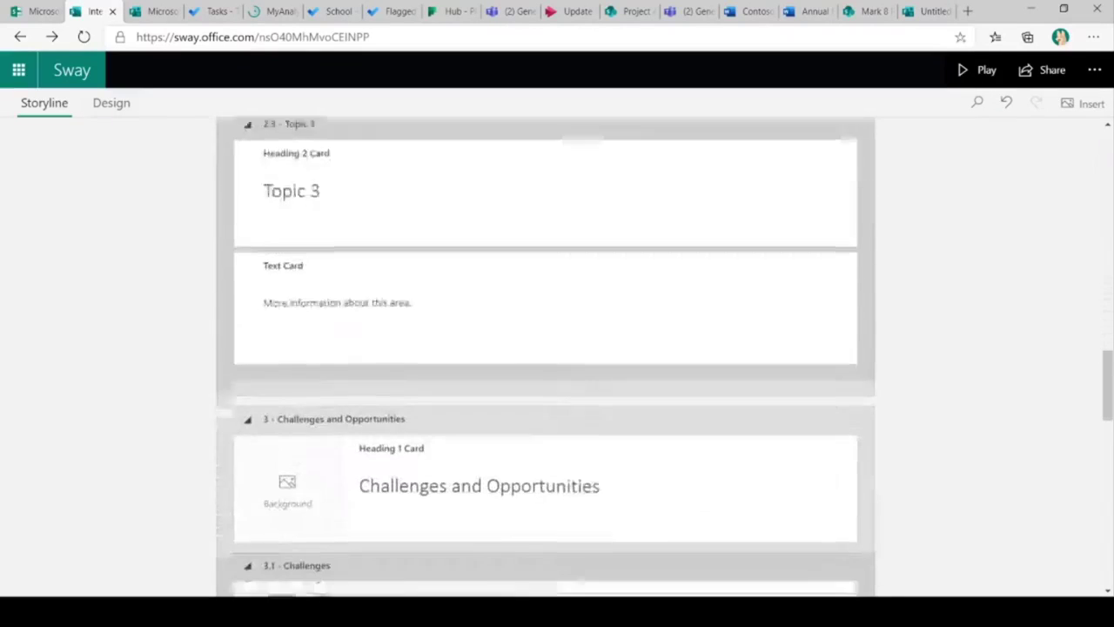
{"action": "scroll", "coordinate": [545, 357], "scroll_direction": "down", "scroll_amount": 2}
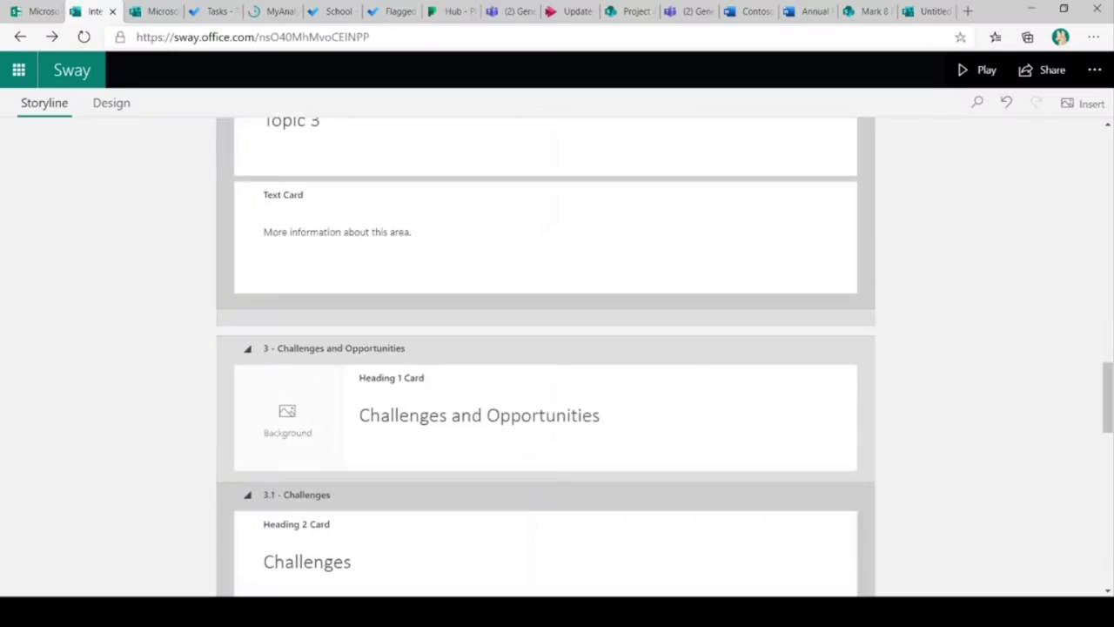
{"action": "left_click", "coordinate": [1041, 69]}
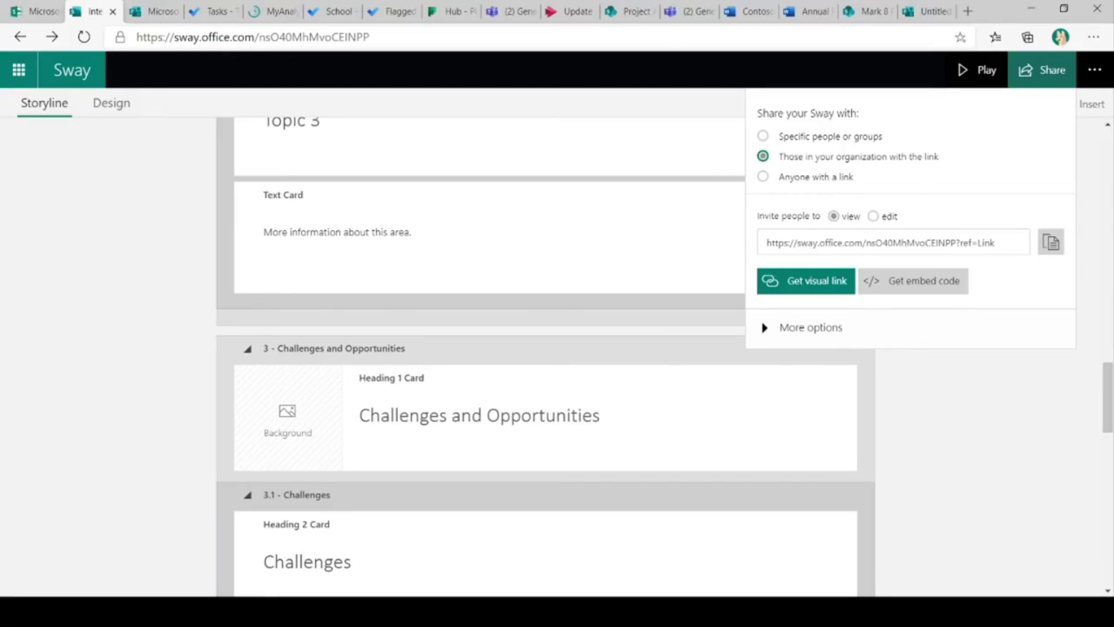
{"action": "left_click", "coordinate": [799, 327]}
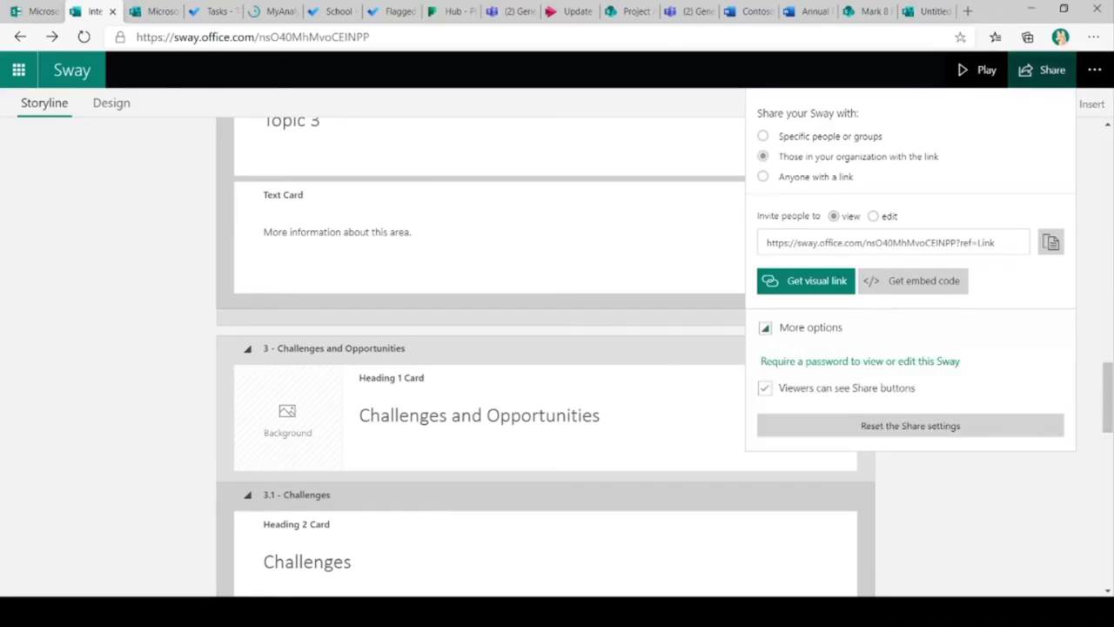
{"action": "left_click", "coordinate": [763, 175]}
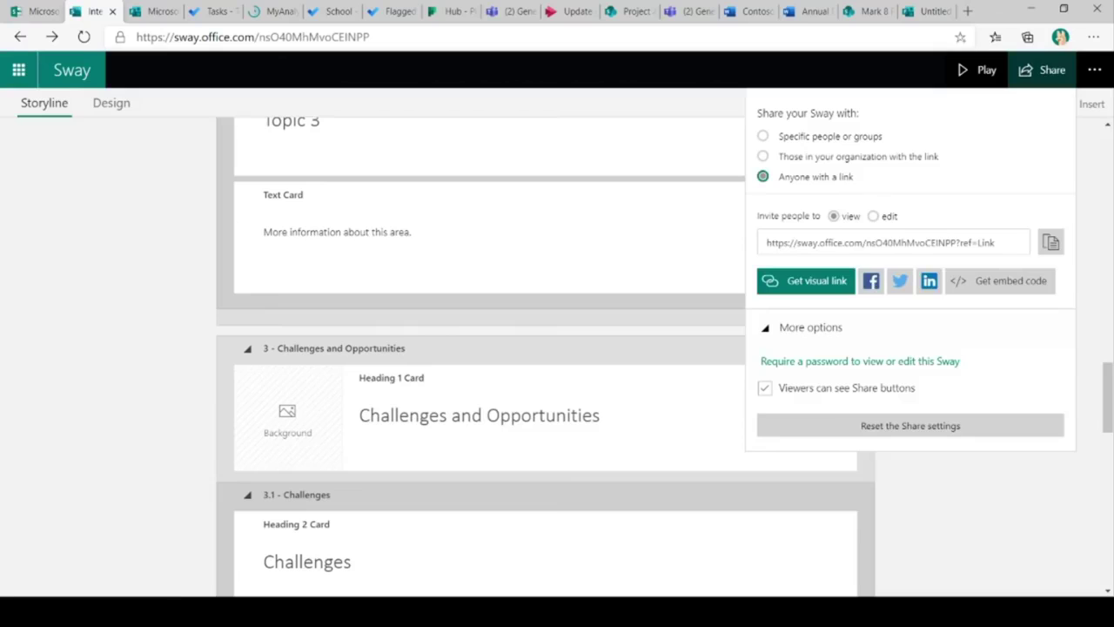
{"action": "left_click", "coordinate": [999, 280]}
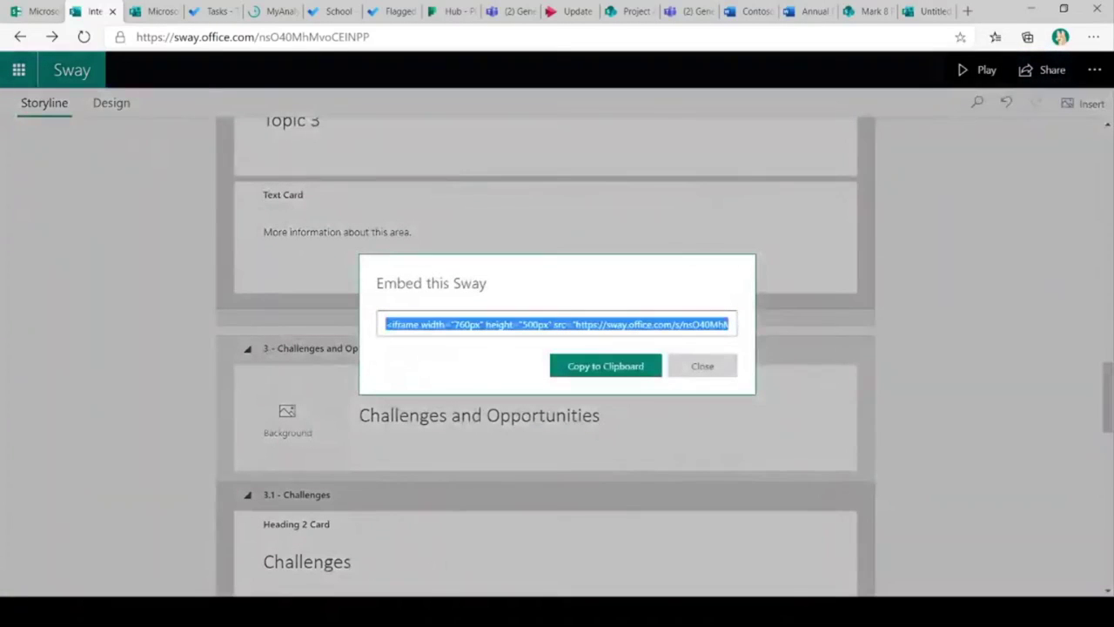
{"action": "key", "text": "Escape"}
Step: Return to the top of the newsletter storyline, and close the newsletter and the untitled form's responses page
{"action": "scroll", "coordinate": [545, 356], "scroll_direction": "up", "scroll_amount": 5}
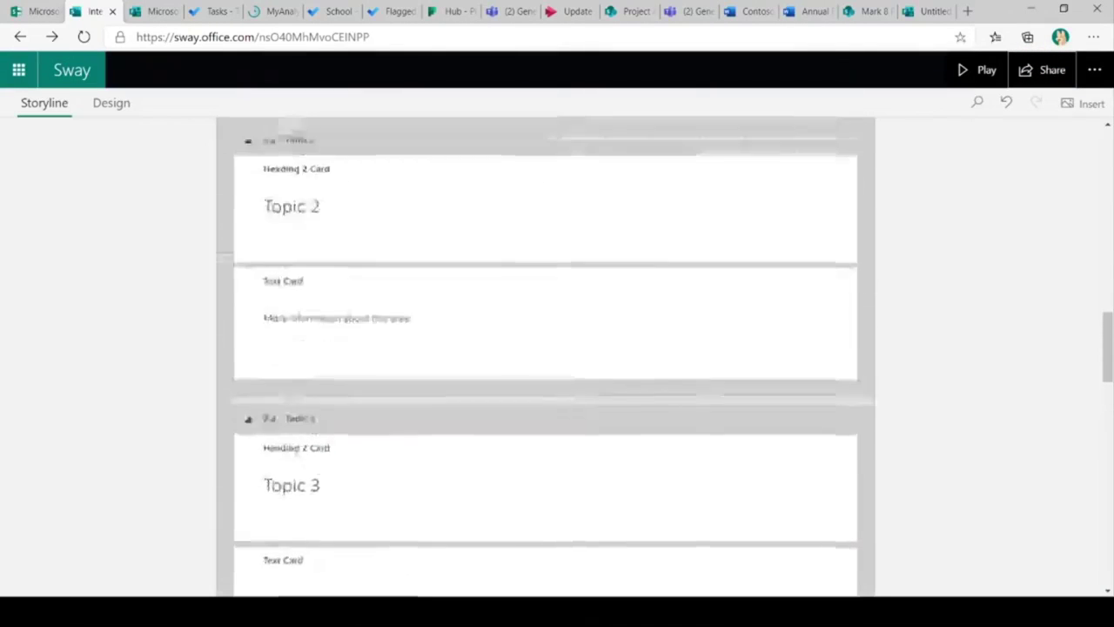
{"action": "scroll", "coordinate": [545, 357], "scroll_direction": "up", "scroll_amount": 10}
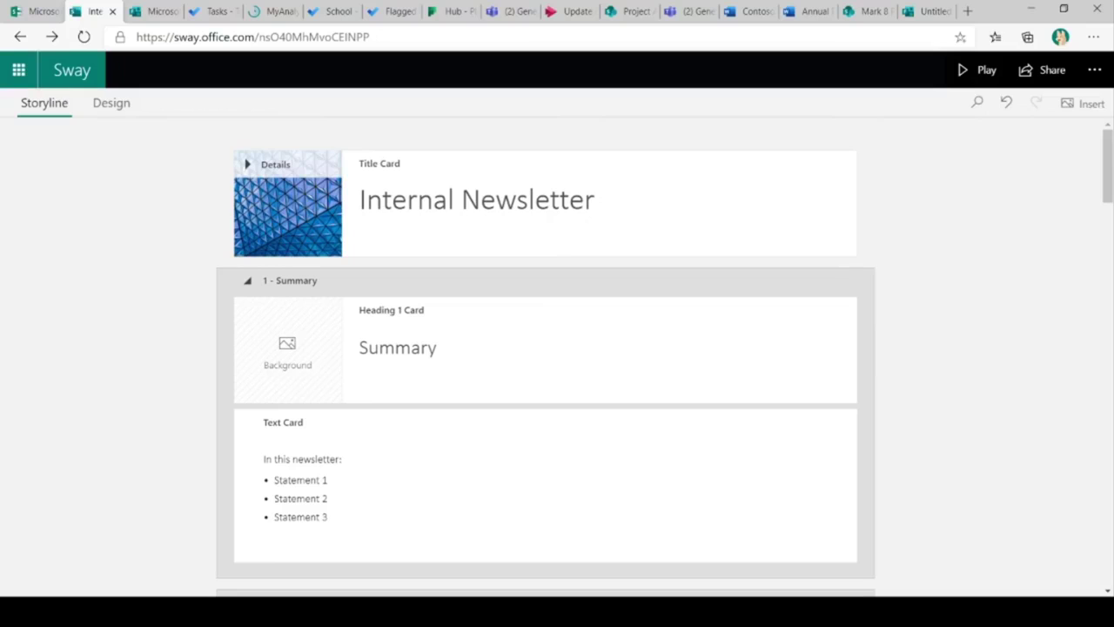
{"action": "key", "text": "ctrl+w"}
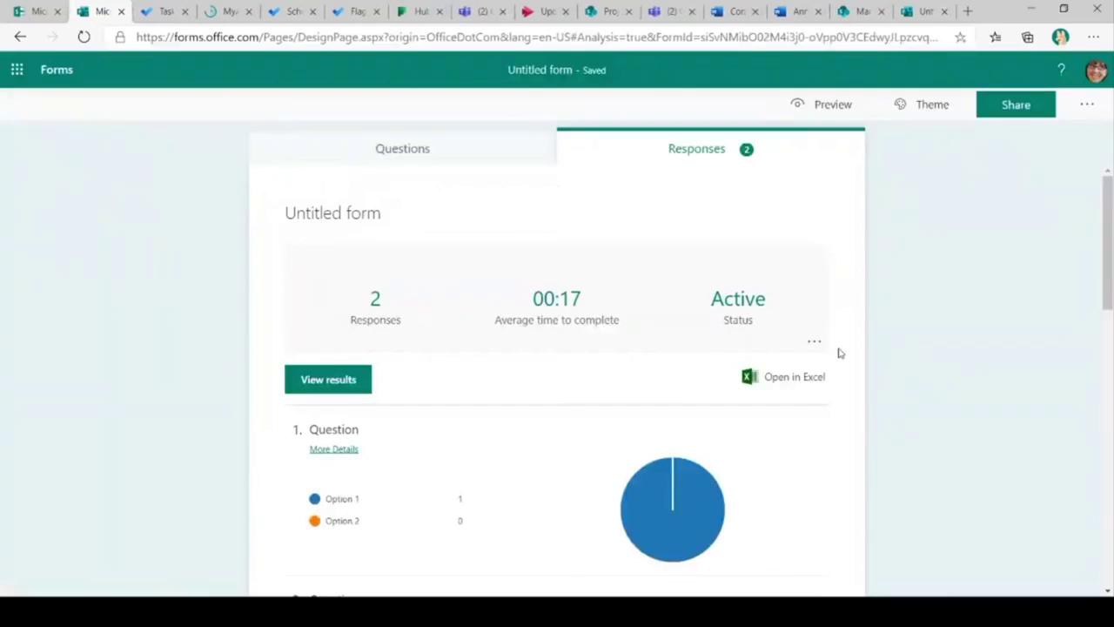
{"action": "key", "text": "ctrl+w"}
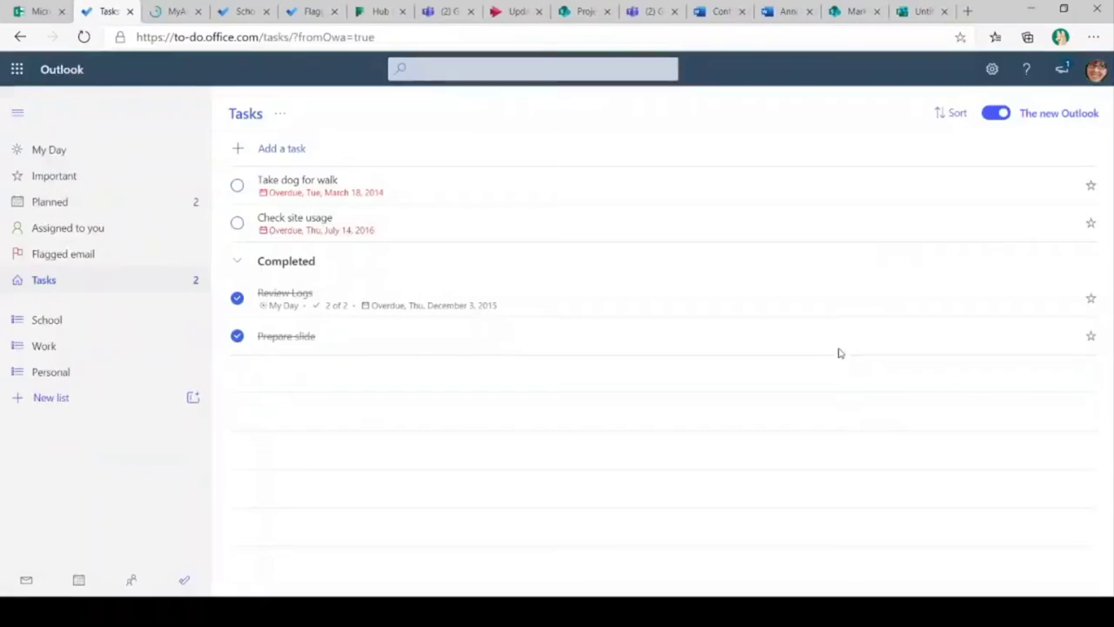
{"action": "key", "text": "alt+Tab"}
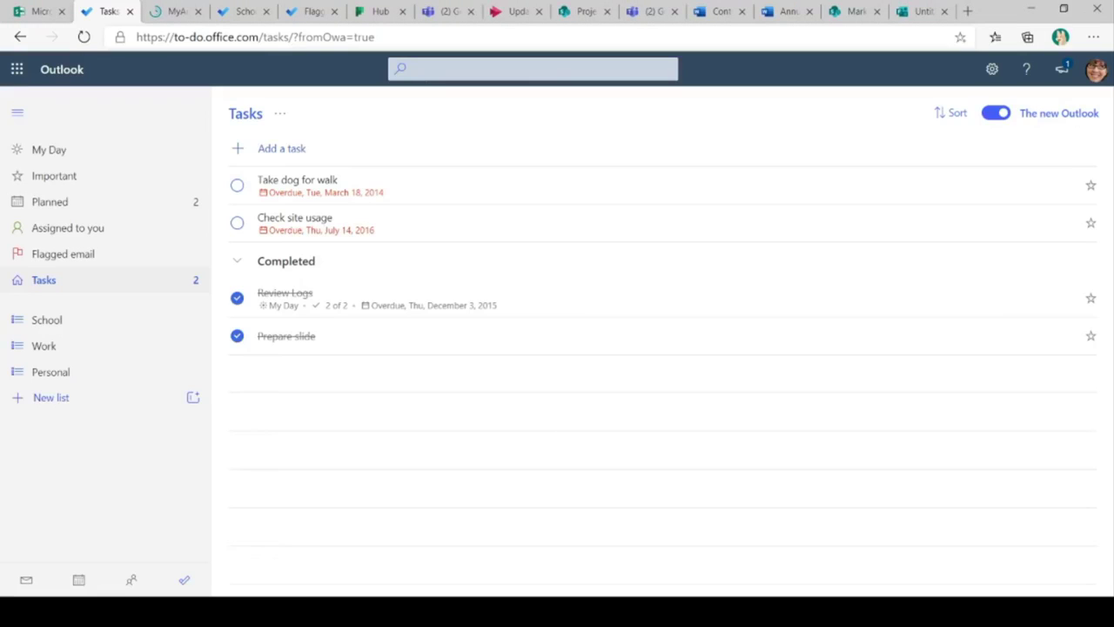
Step: Look at the School task list and the Planner hub, and switch to To Do's flagged email list
{"action": "left_click", "coordinate": [235, 12]}
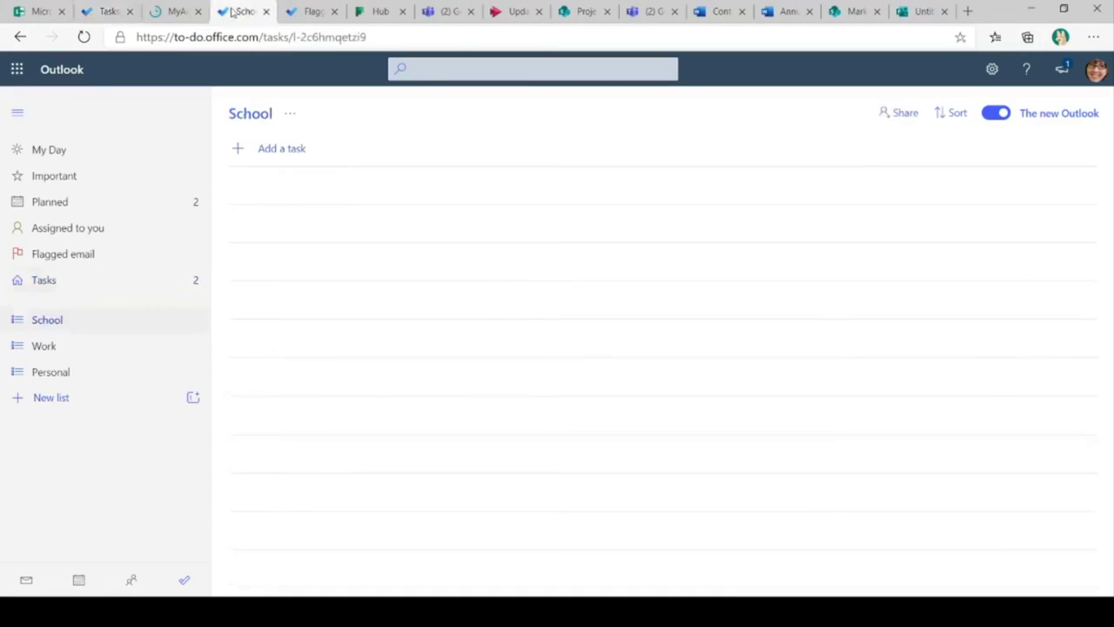
{"action": "left_click", "coordinate": [380, 13]}
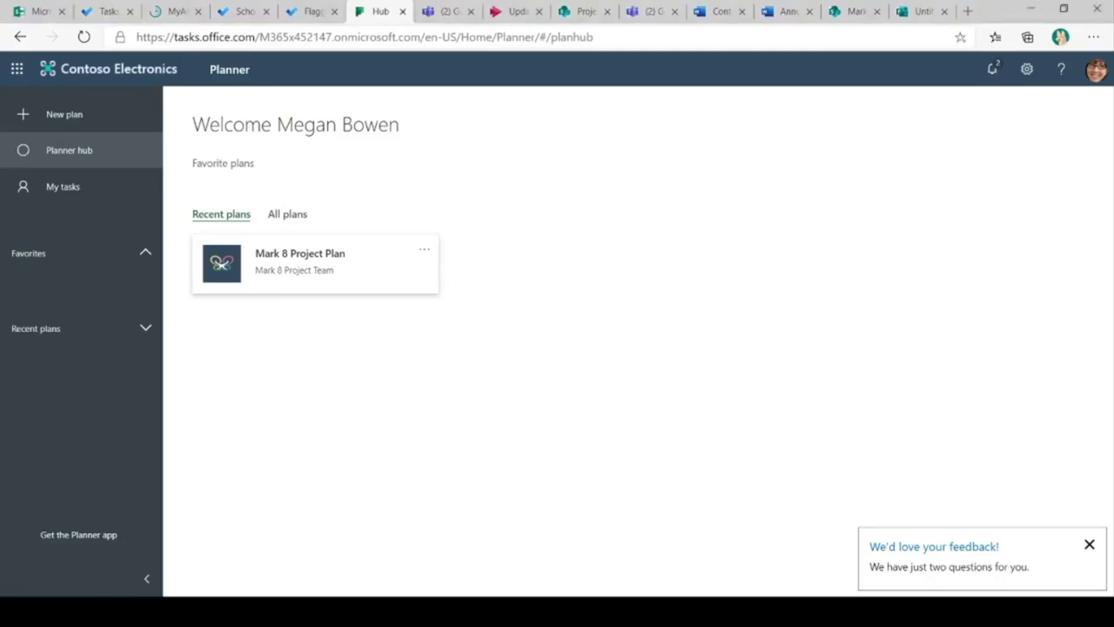
{"action": "left_click", "coordinate": [306, 11]}
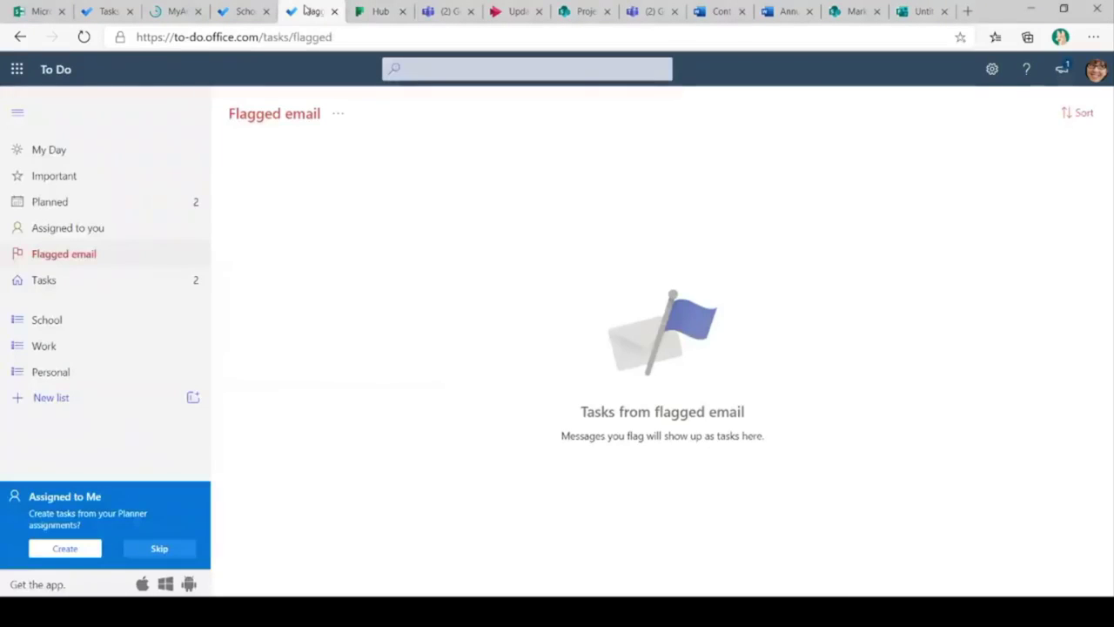
Step: View the Planned, Tasks, Flagged email and Assigned to you lists, and go back to Planned
{"action": "left_click", "coordinate": [49, 201]}
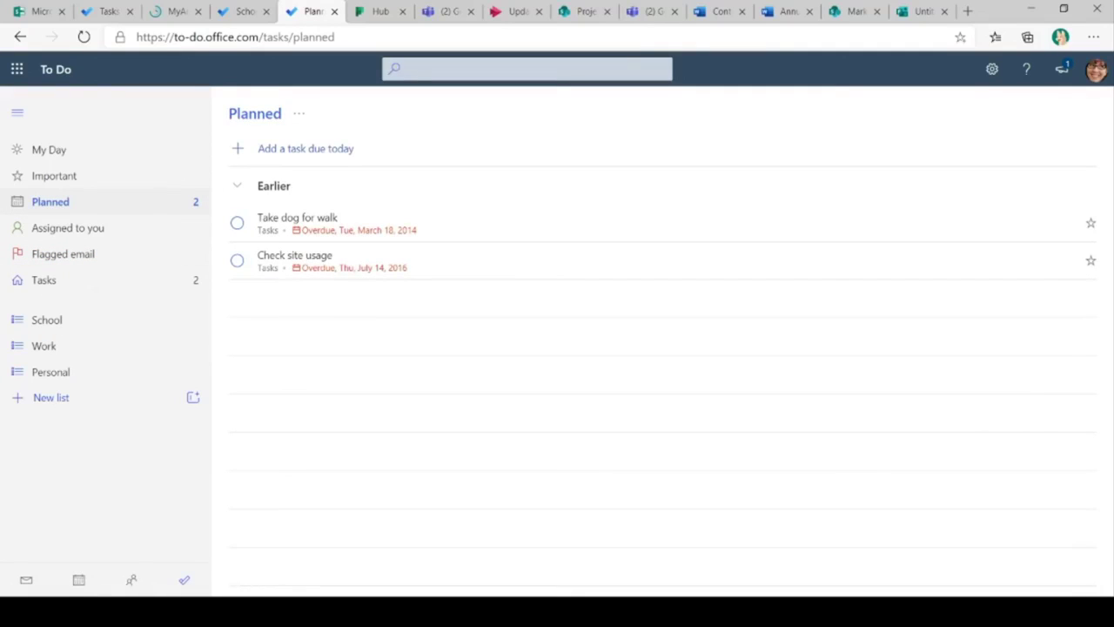
{"action": "left_click", "coordinate": [44, 279]}
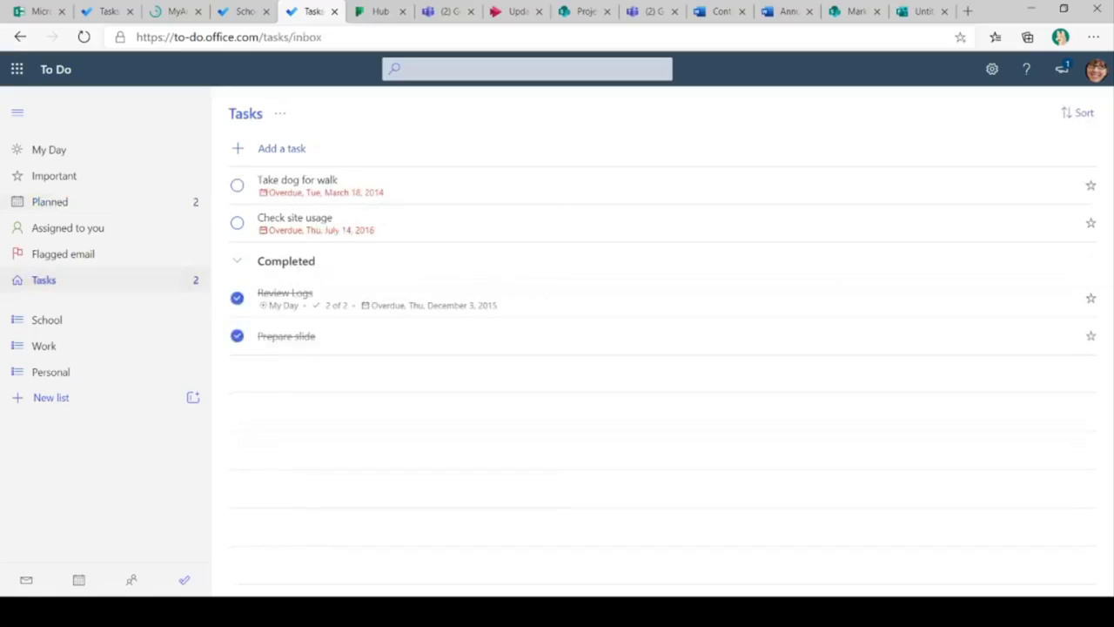
{"action": "left_click", "coordinate": [64, 253]}
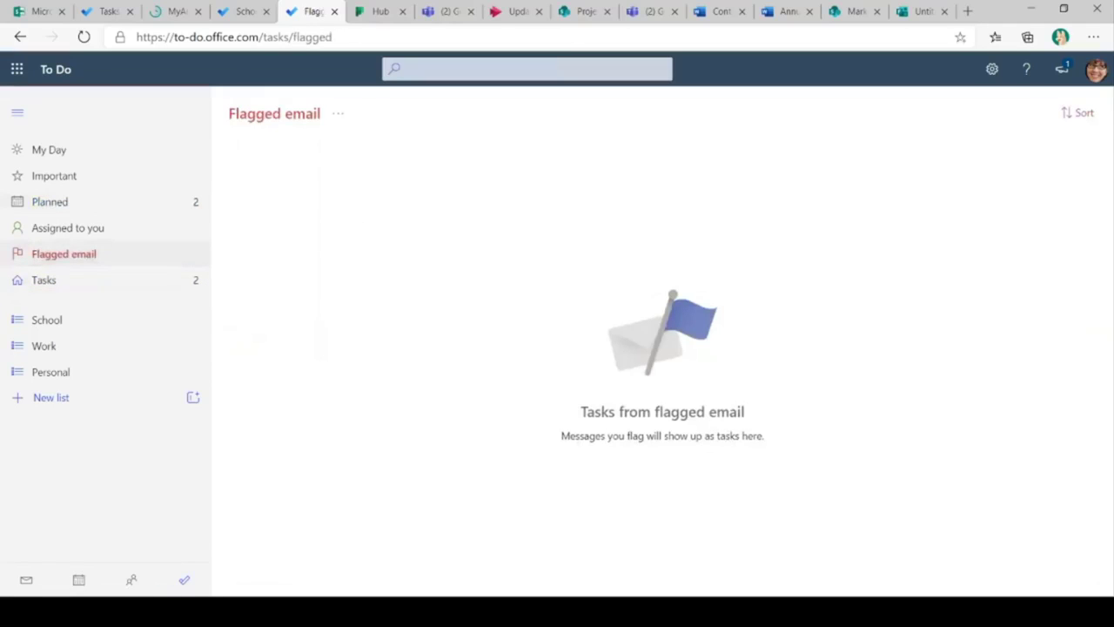
{"action": "left_click", "coordinate": [68, 227]}
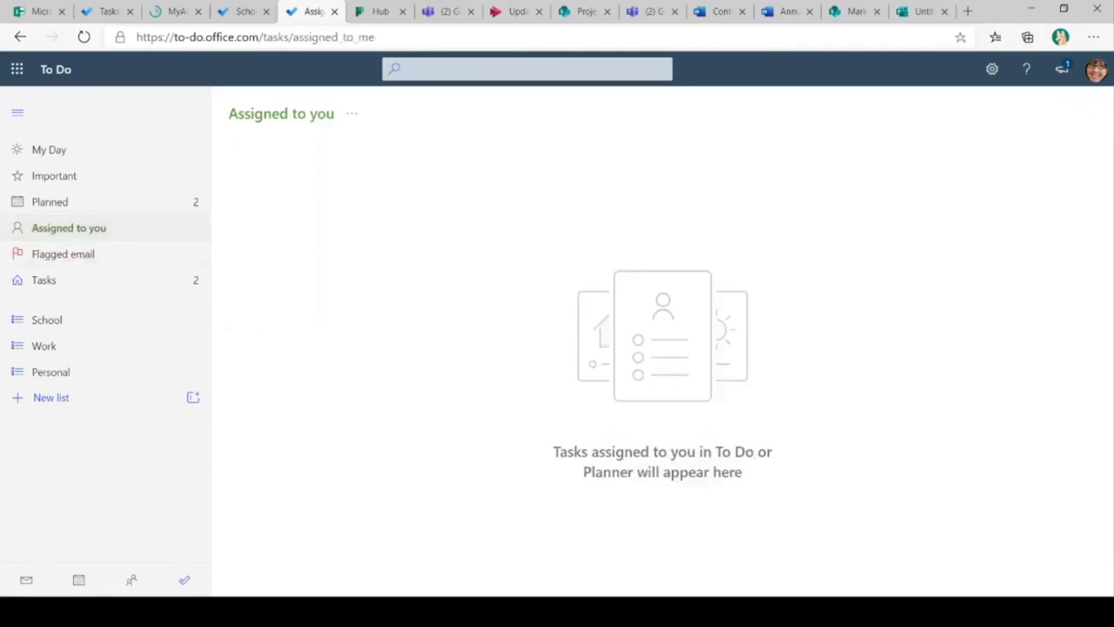
{"action": "left_click", "coordinate": [50, 201]}
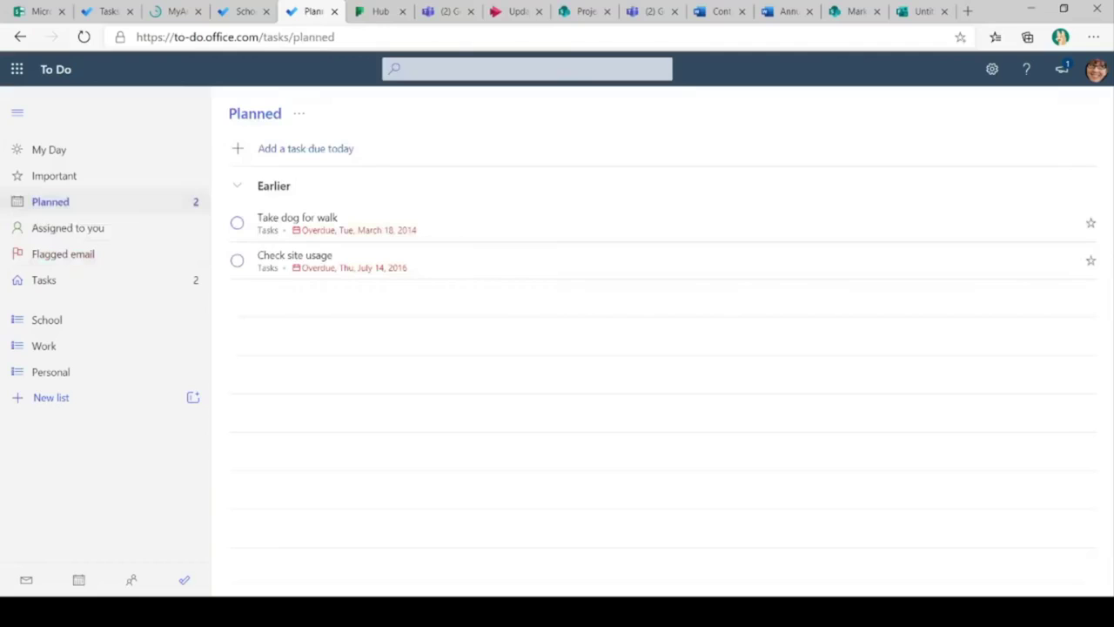
Step: Switch to Microsoft Teams and search its additional apps for "task"
{"action": "left_click", "coordinate": [380, 11]}
{"action": "left_click", "coordinate": [447, 12]}
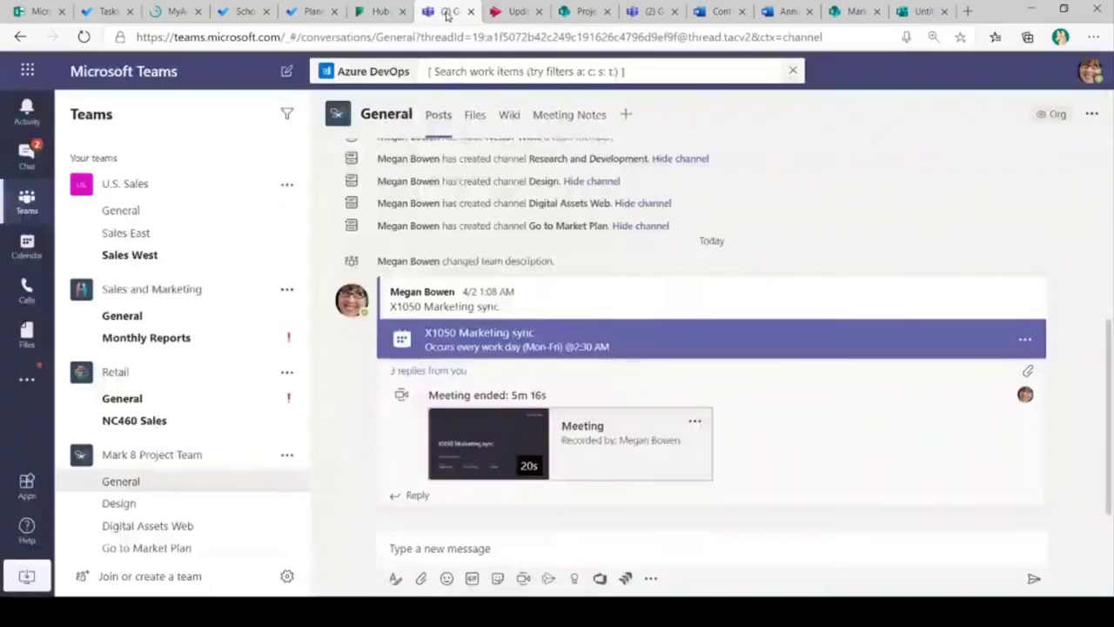
{"action": "left_click", "coordinate": [7, 388]}
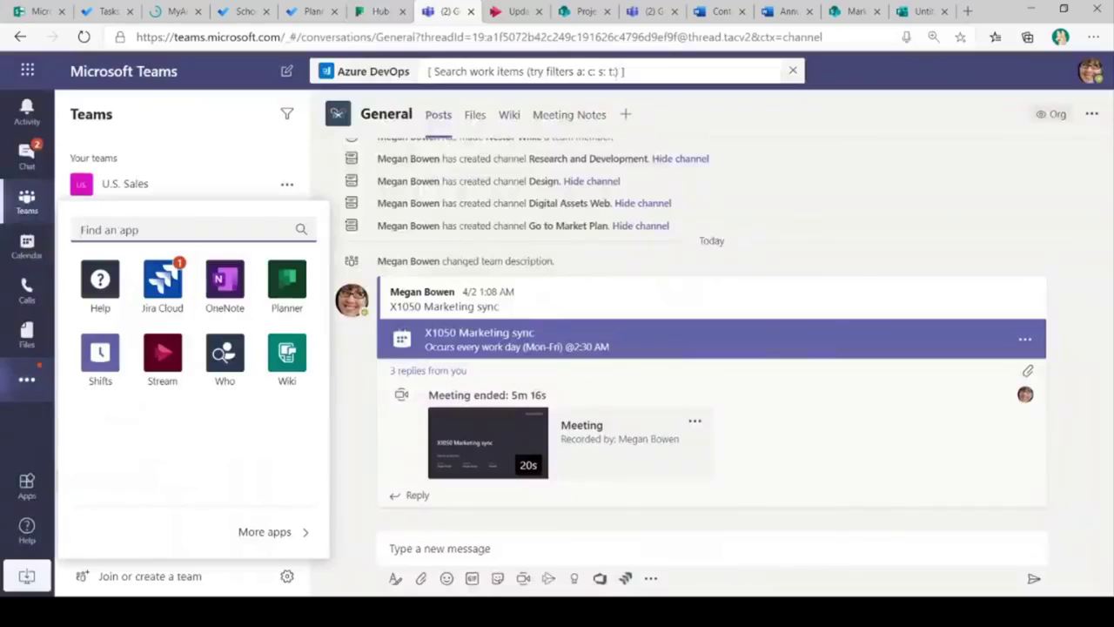
{"action": "type", "text": "task"}
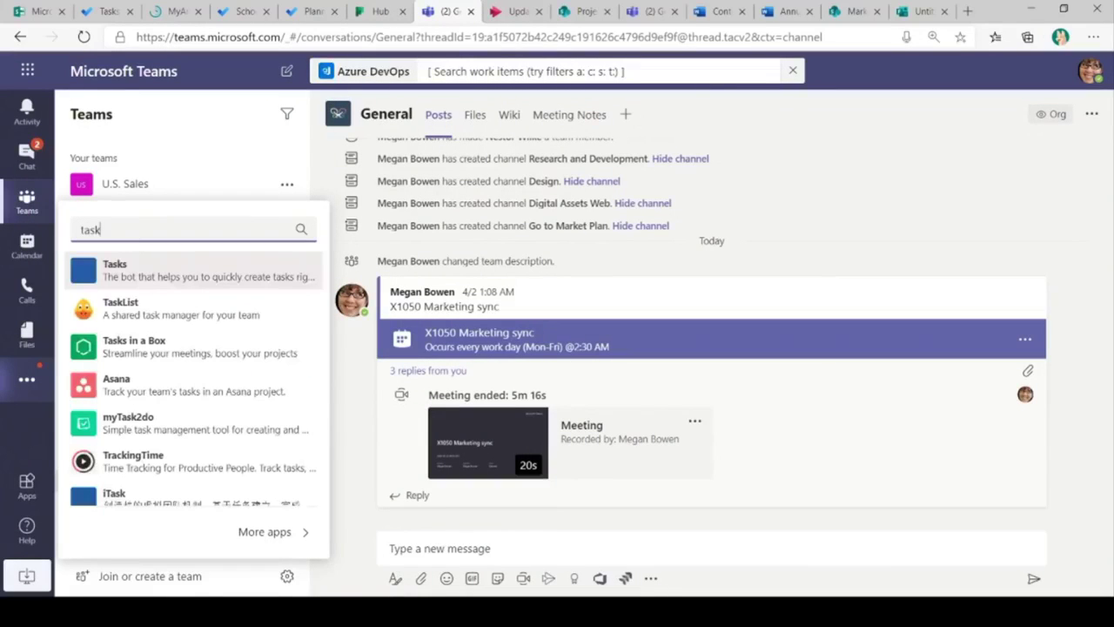
Step: Browse the app results for "task", search for "planner" instead, and open the Planner app in Teams
{"action": "scroll", "coordinate": [193, 382], "scroll_direction": "down", "scroll_amount": 10}
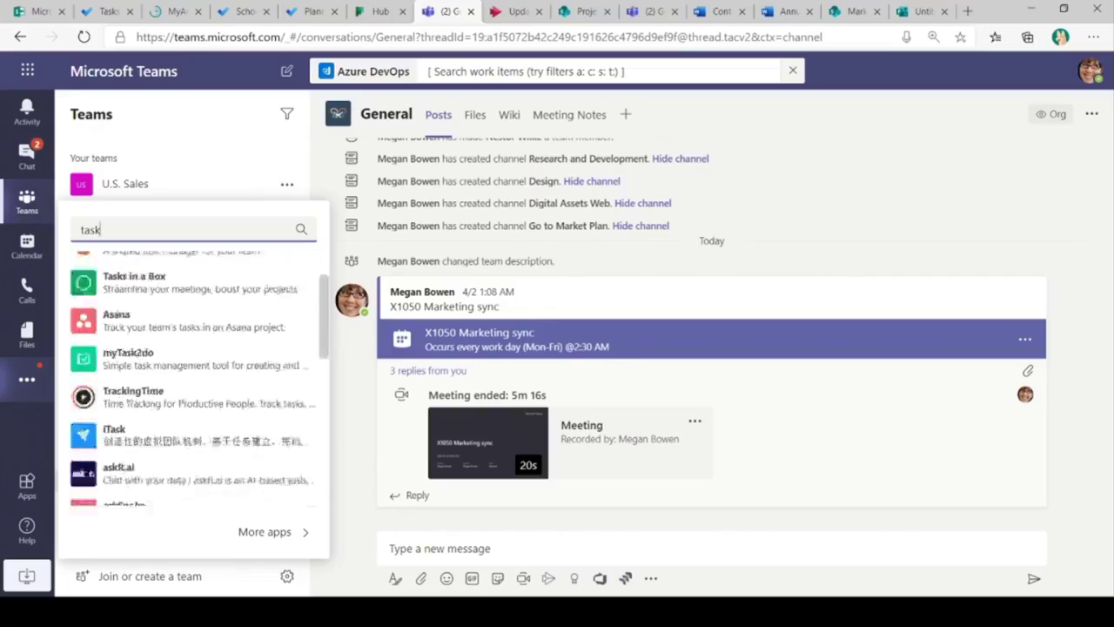
{"action": "scroll", "coordinate": [193, 377], "scroll_direction": "up", "scroll_amount": 7}
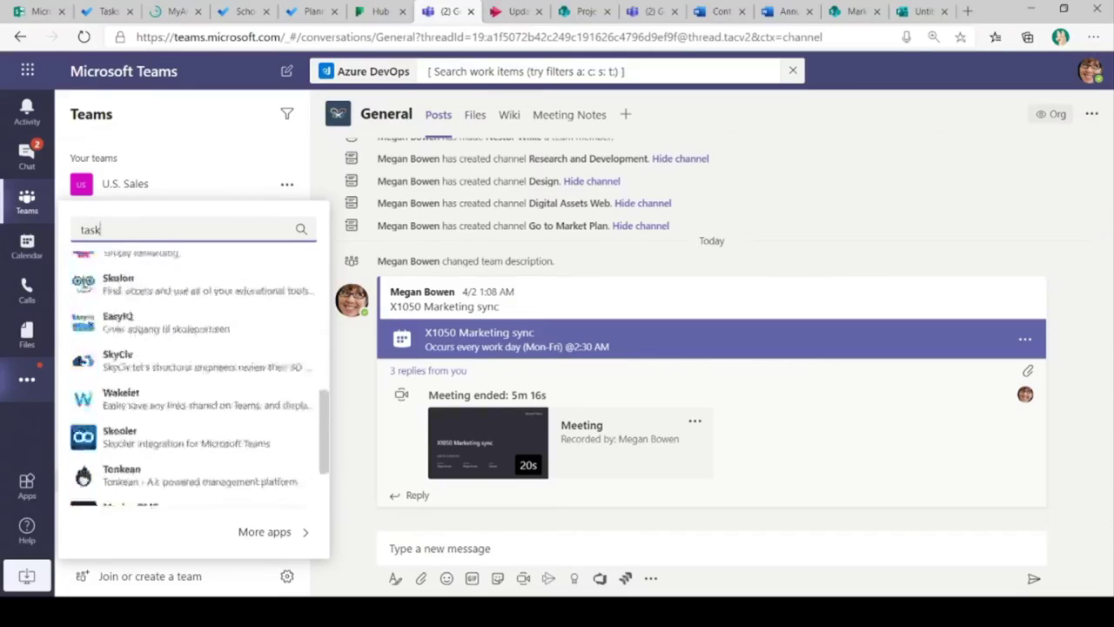
{"action": "key", "text": "ctrl+a"}
{"action": "type", "text": "p"}
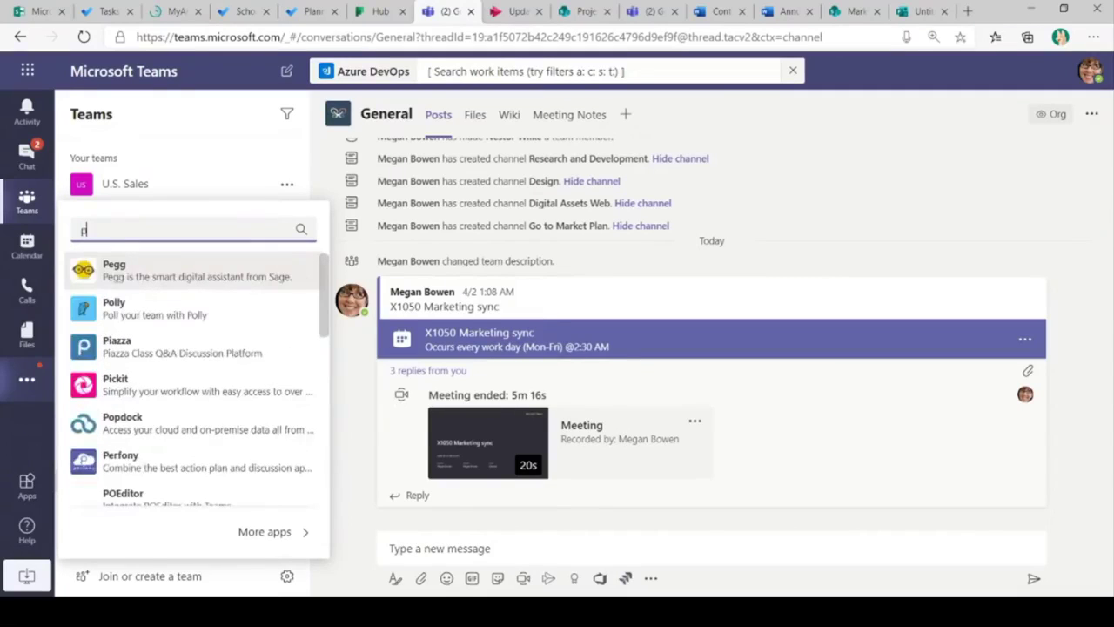
{"action": "type", "text": "lanner"}
{"action": "left_click", "coordinate": [174, 276]}
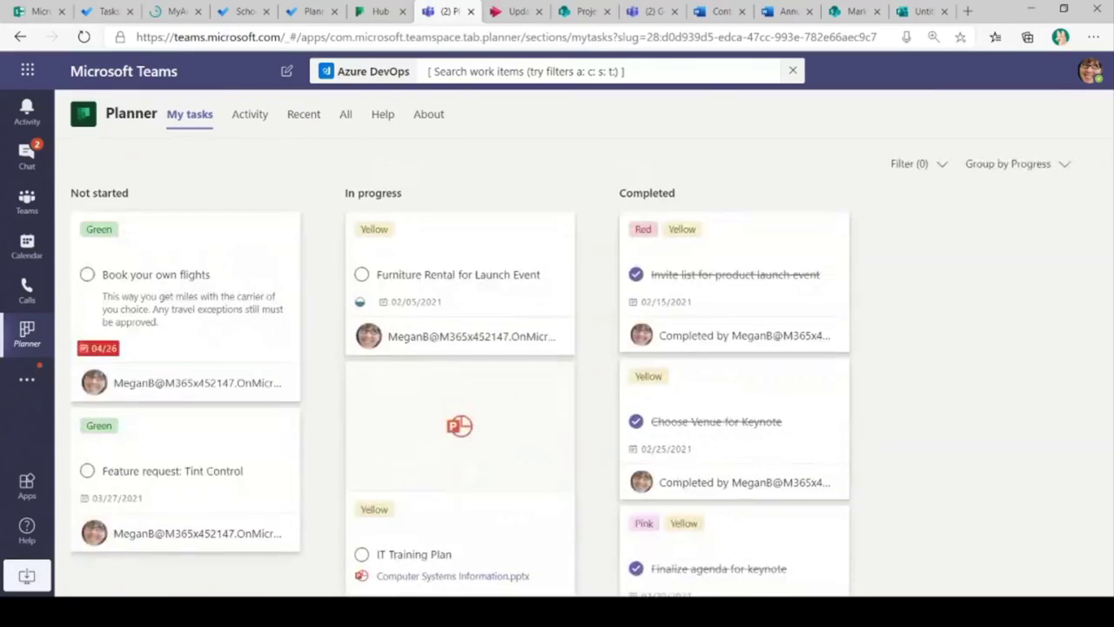
Step: Search the additional Teams apps for "task", look through the matching apps, and return to Planner's My tasks board
{"action": "left_click", "coordinate": [27, 379]}
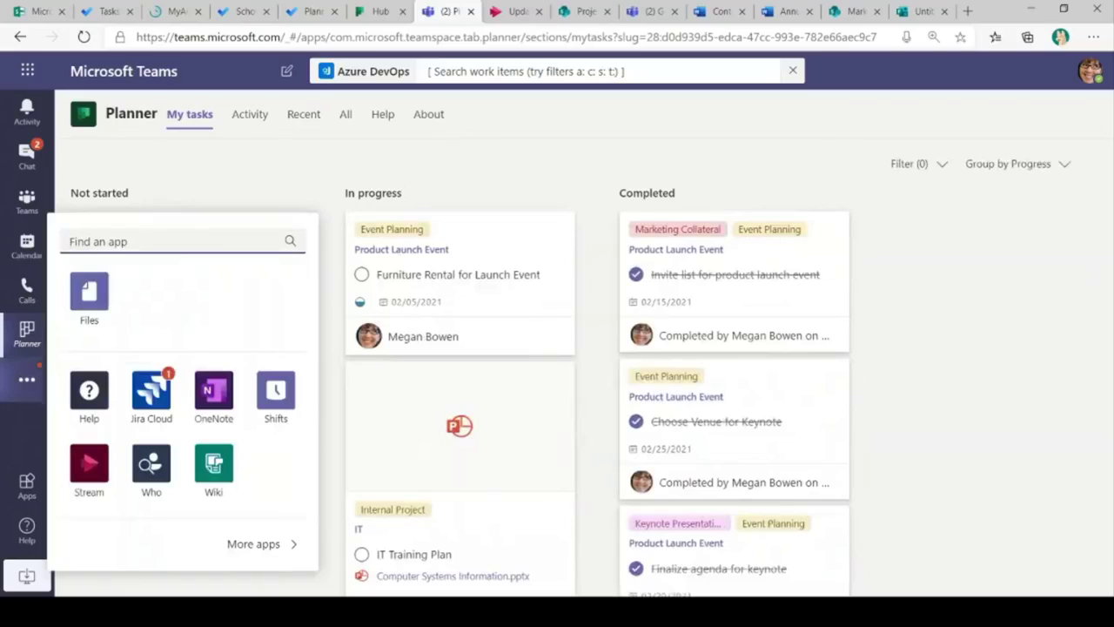
{"action": "type", "text": "task"}
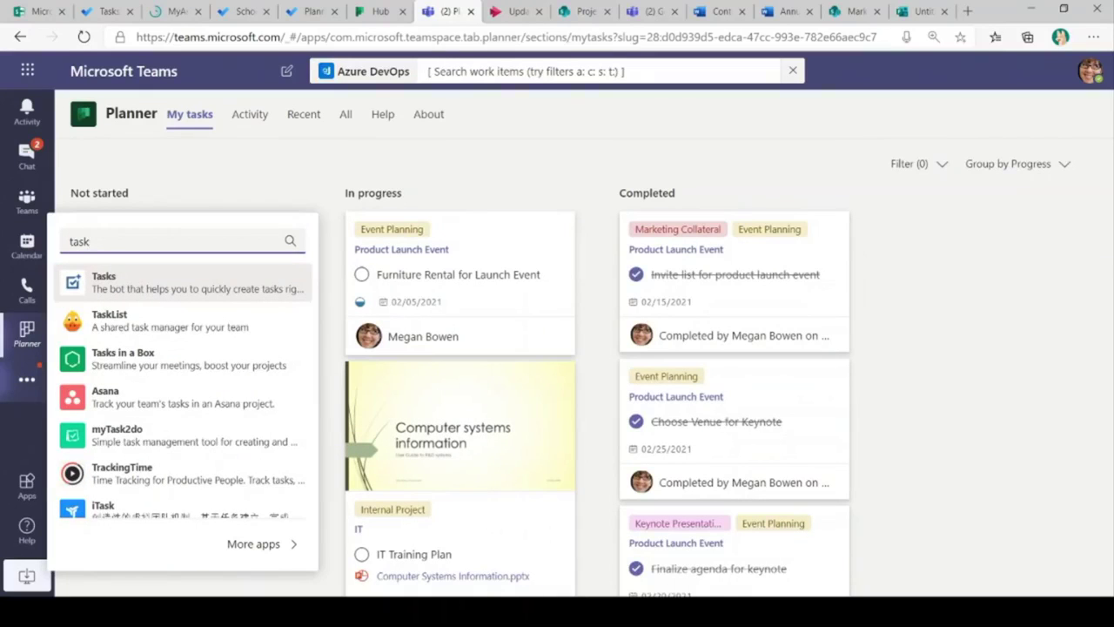
{"action": "scroll", "coordinate": [182, 392], "scroll_direction": "down", "scroll_amount": 1}
{"action": "scroll", "coordinate": [183, 392], "scroll_direction": "down", "scroll_amount": 5}
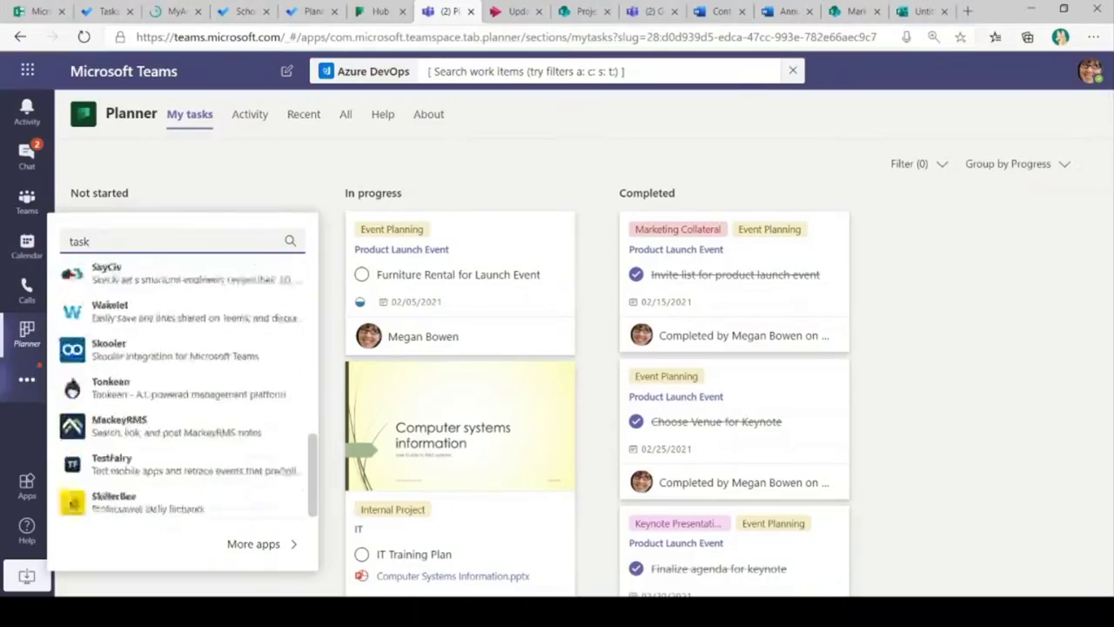
{"action": "scroll", "coordinate": [183, 392], "scroll_direction": "up", "scroll_amount": 2}
{"action": "scroll", "coordinate": [182, 392], "scroll_direction": "up", "scroll_amount": 5}
{"action": "left_click", "coordinate": [183, 280]}
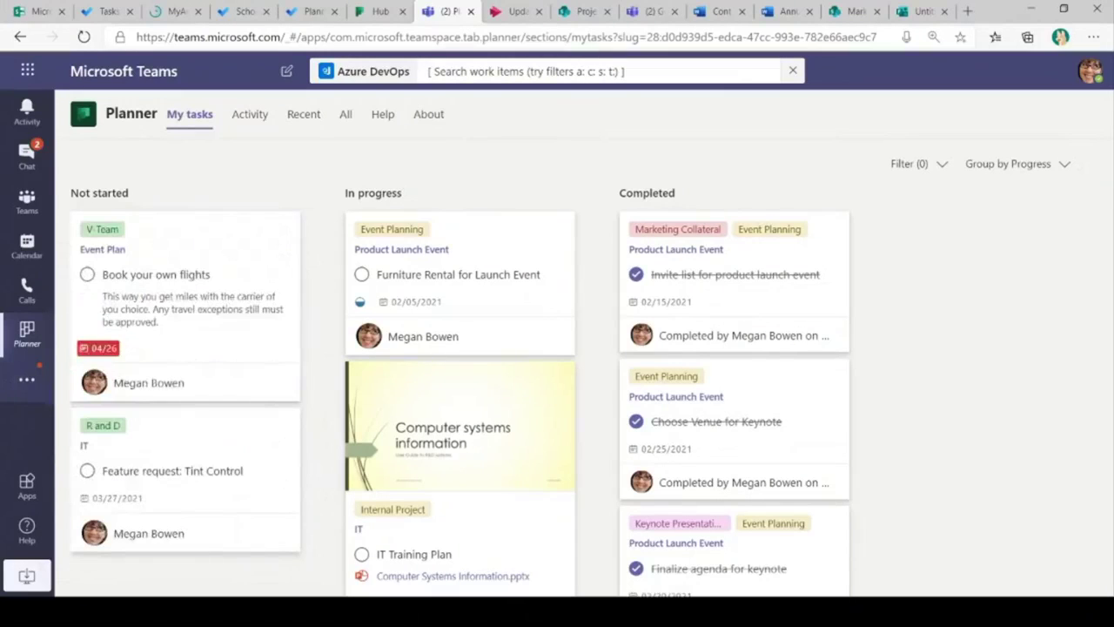
{"action": "left_click", "coordinate": [29, 343]}
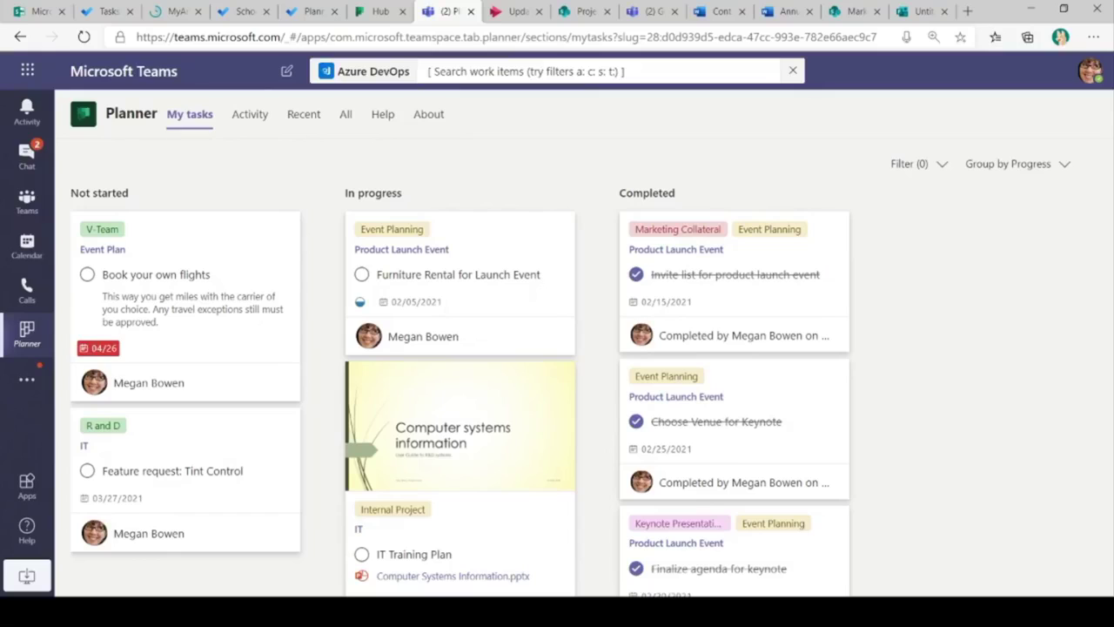
Step: Switch to Outlook Tasks, open the month calendar, and view its To Do pane before closing it
{"action": "left_click", "coordinate": [104, 11]}
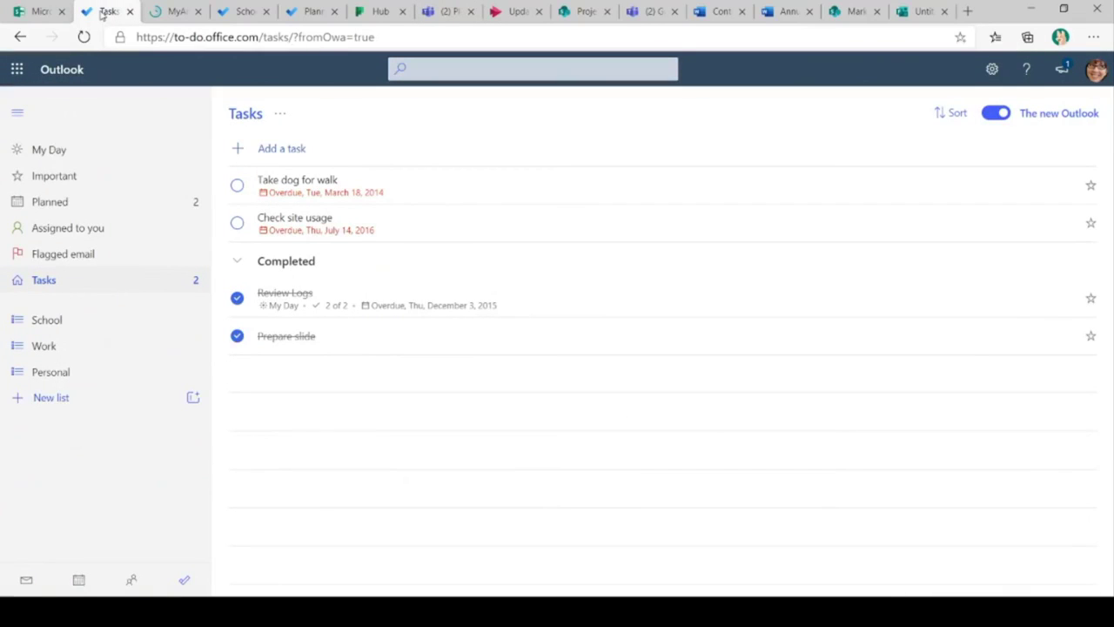
{"action": "left_click", "coordinate": [18, 112]}
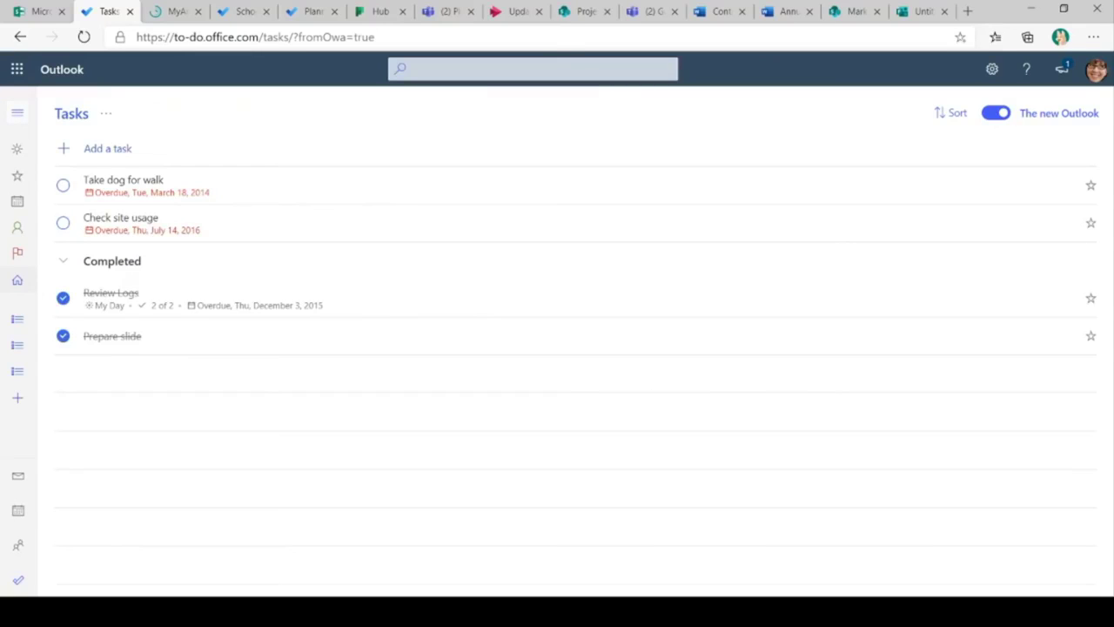
{"action": "left_click", "coordinate": [16, 514]}
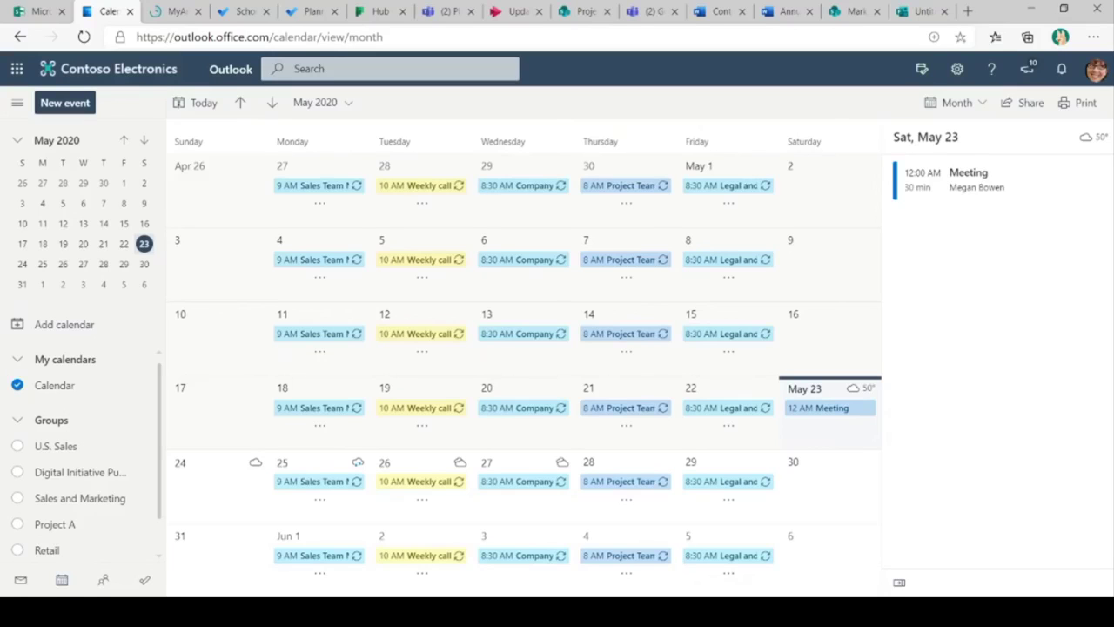
{"action": "left_click", "coordinate": [923, 69]}
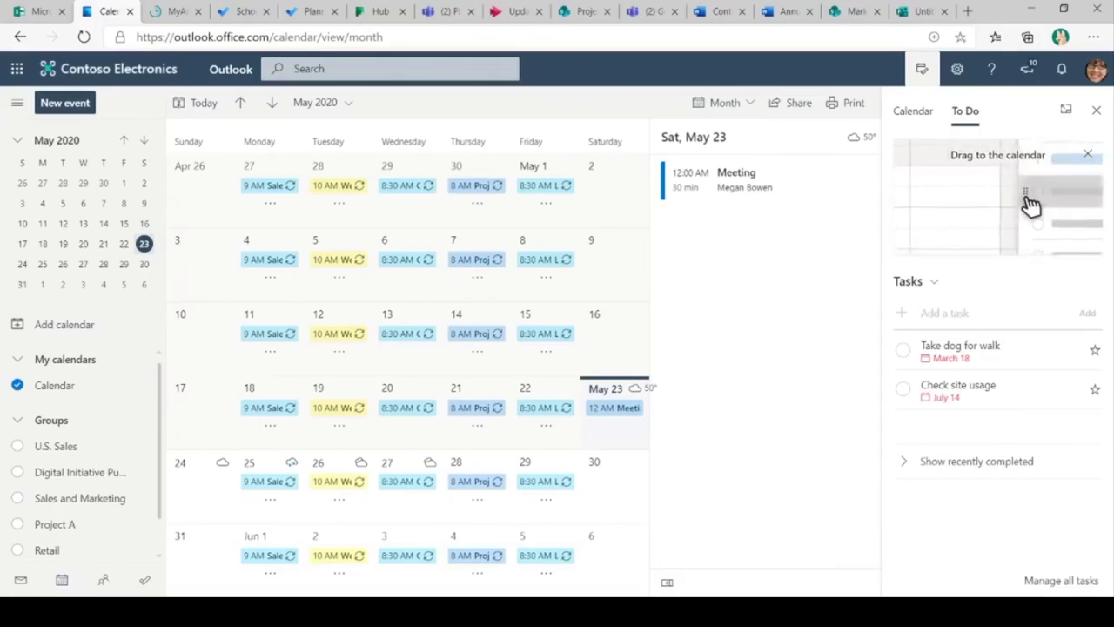
{"action": "left_click", "coordinate": [1065, 110]}
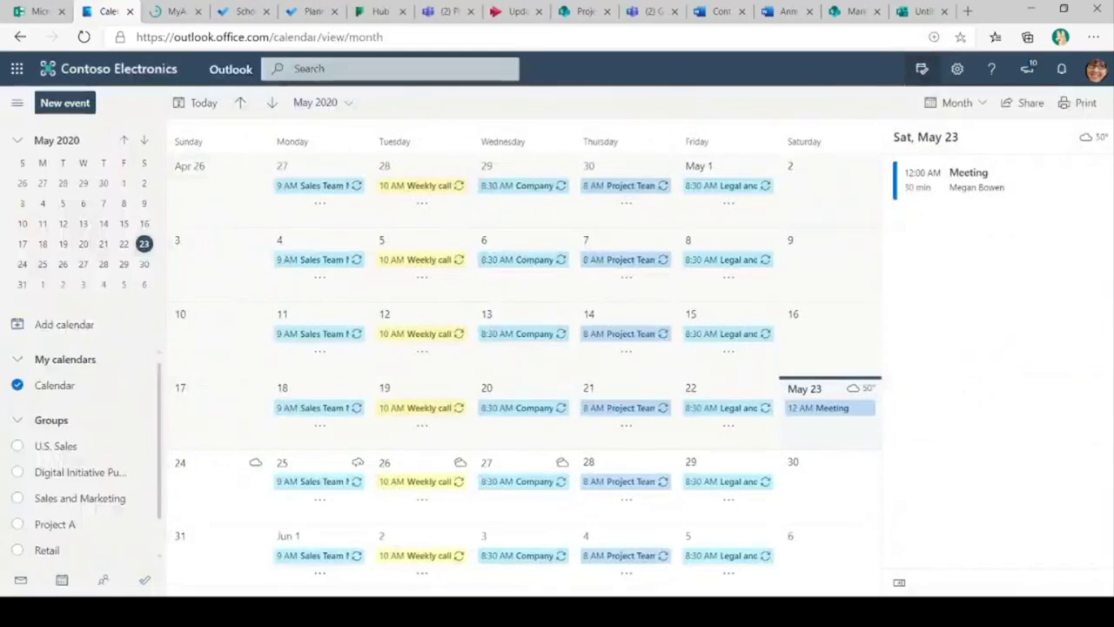
Step: Switch to the Mark 8 Project Plan schedule in Planner and close the May 23, 2020 task list
{"action": "left_click", "coordinate": [377, 8]}
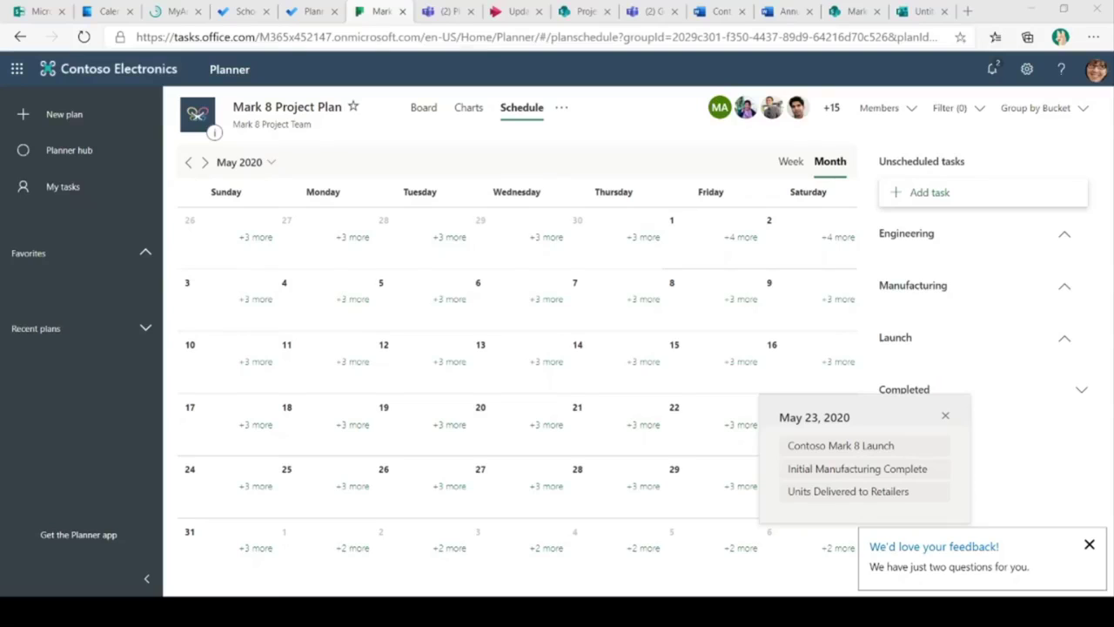
{"action": "left_click", "coordinate": [945, 415]}
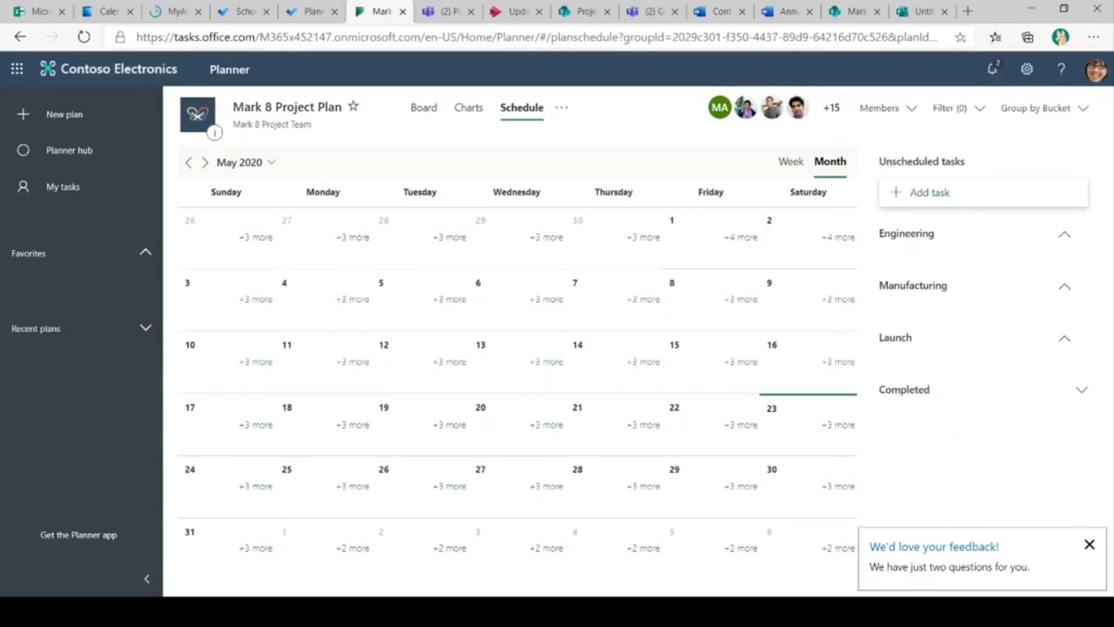
Step: Go to the Office 365 home page from Sway and look through the full list of Office 365 apps
{"action": "left_click", "coordinate": [31, 12]}
{"action": "left_click", "coordinate": [17, 68]}
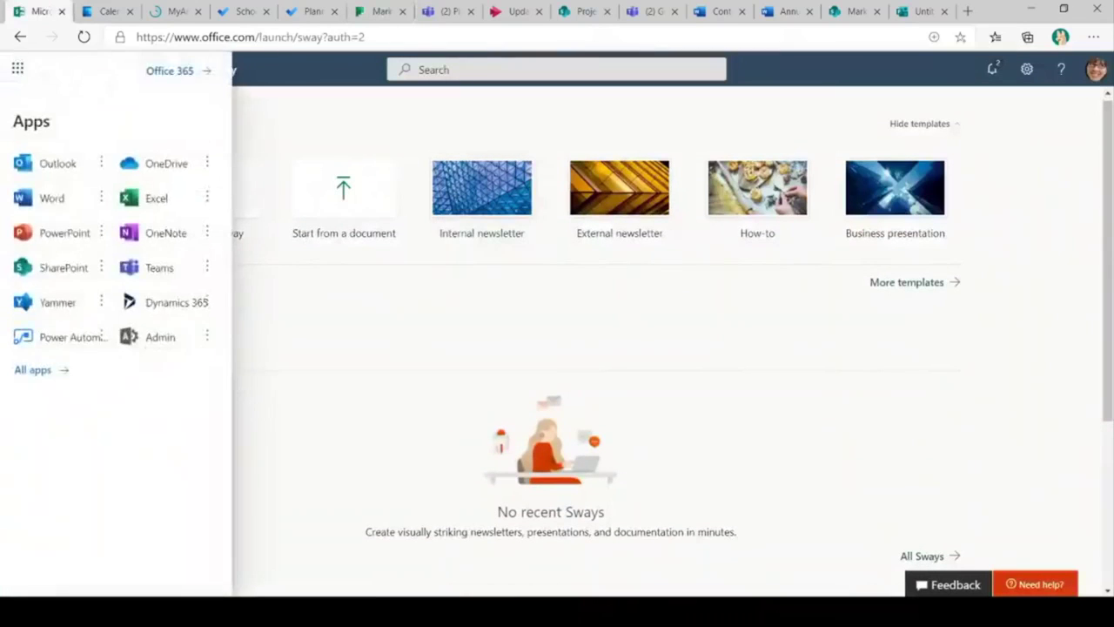
{"action": "left_click", "coordinate": [170, 70]}
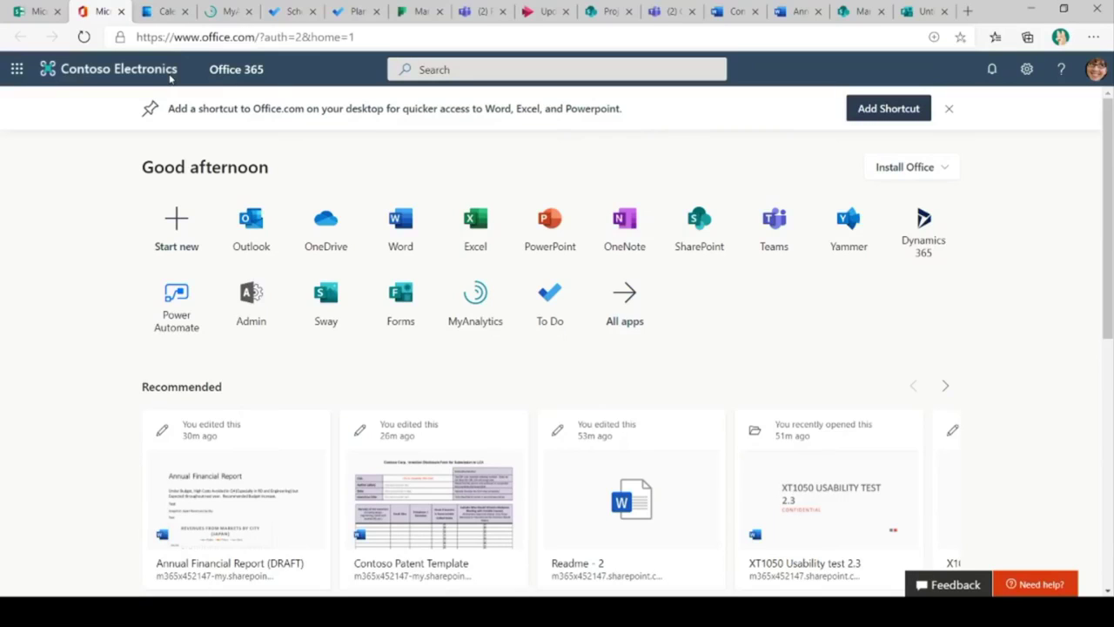
{"action": "left_click", "coordinate": [627, 318]}
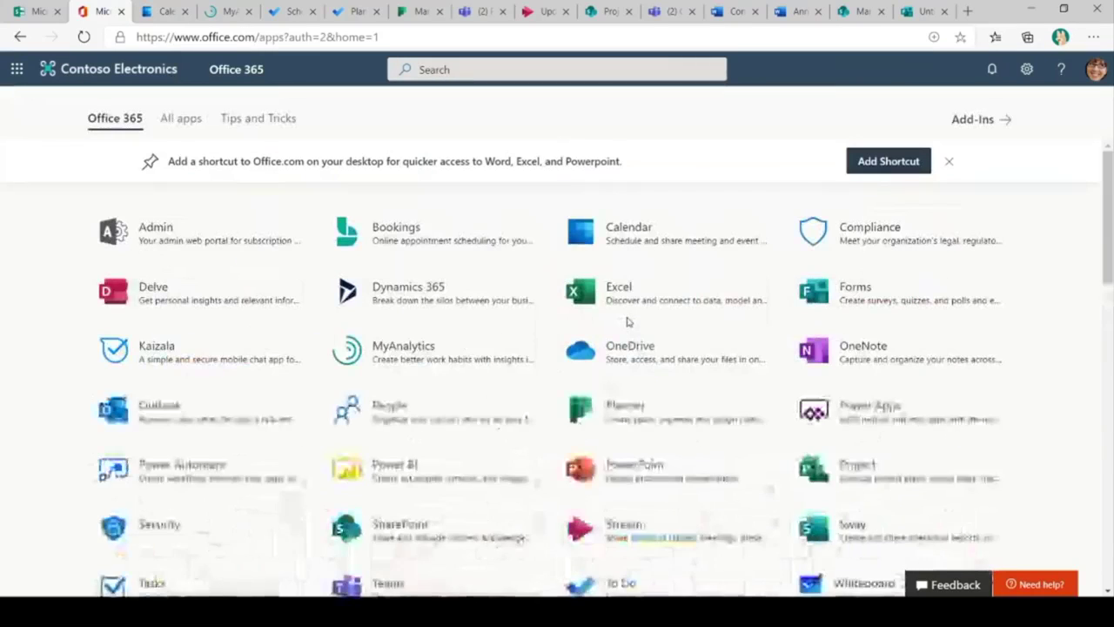
{"action": "scroll", "coordinate": [626, 322], "scroll_direction": "down", "scroll_amount": 2}
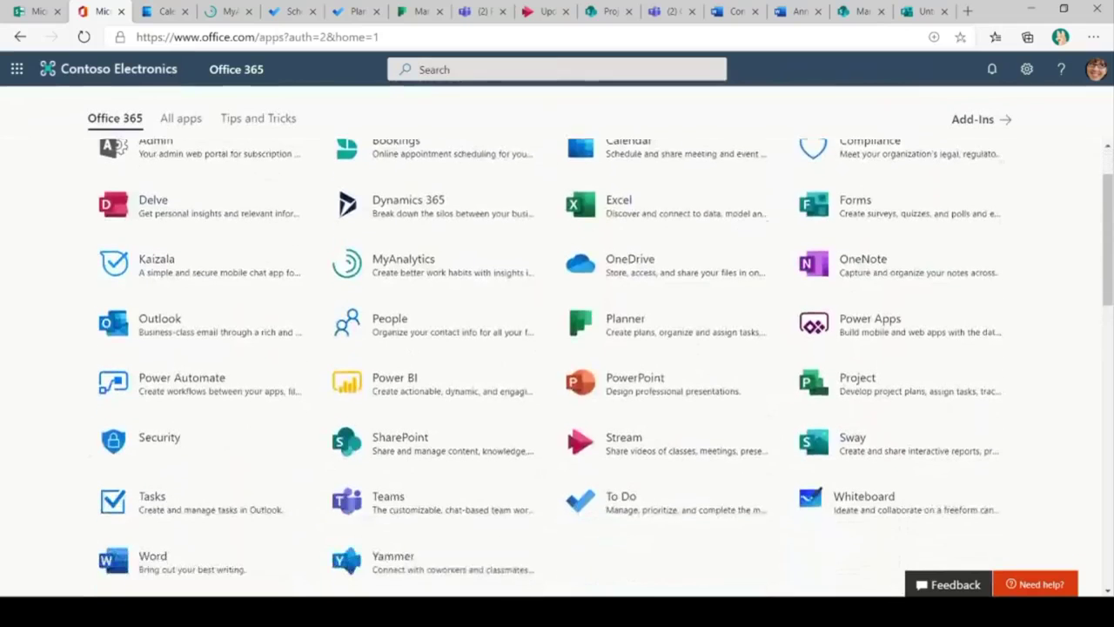
{"action": "scroll", "coordinate": [626, 321], "scroll_direction": "up", "scroll_amount": 1}
{"action": "scroll", "coordinate": [627, 321], "scroll_direction": "up", "scroll_amount": 1}
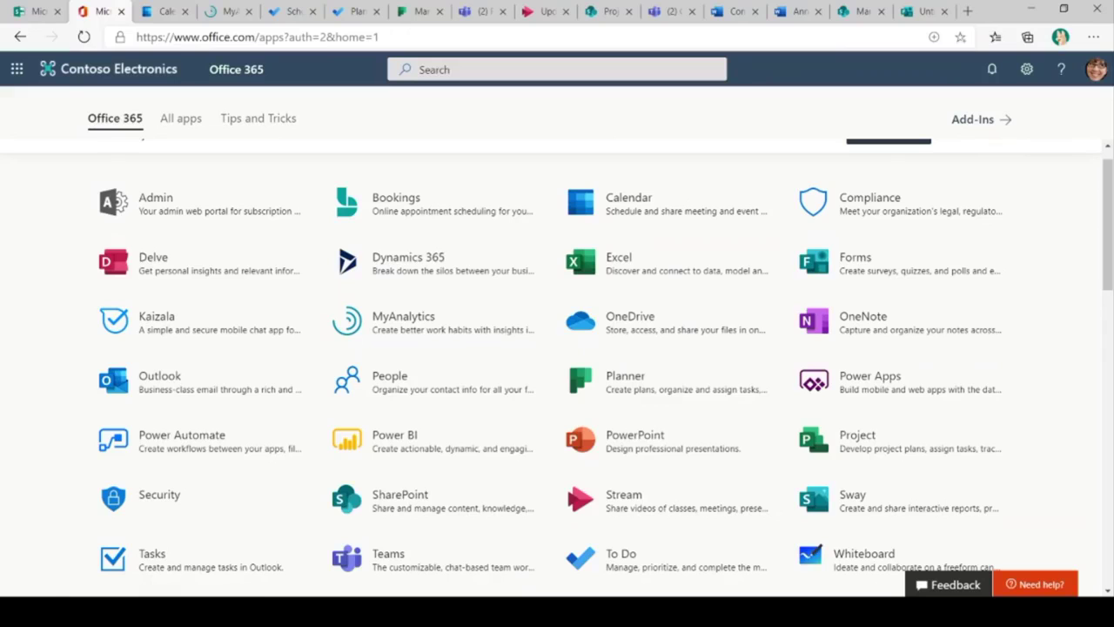
Step: Return to the teams list in Microsoft Teams and view the apps available as General channel tabs, closing the gallery without adding one
{"action": "left_click", "coordinate": [473, 12]}
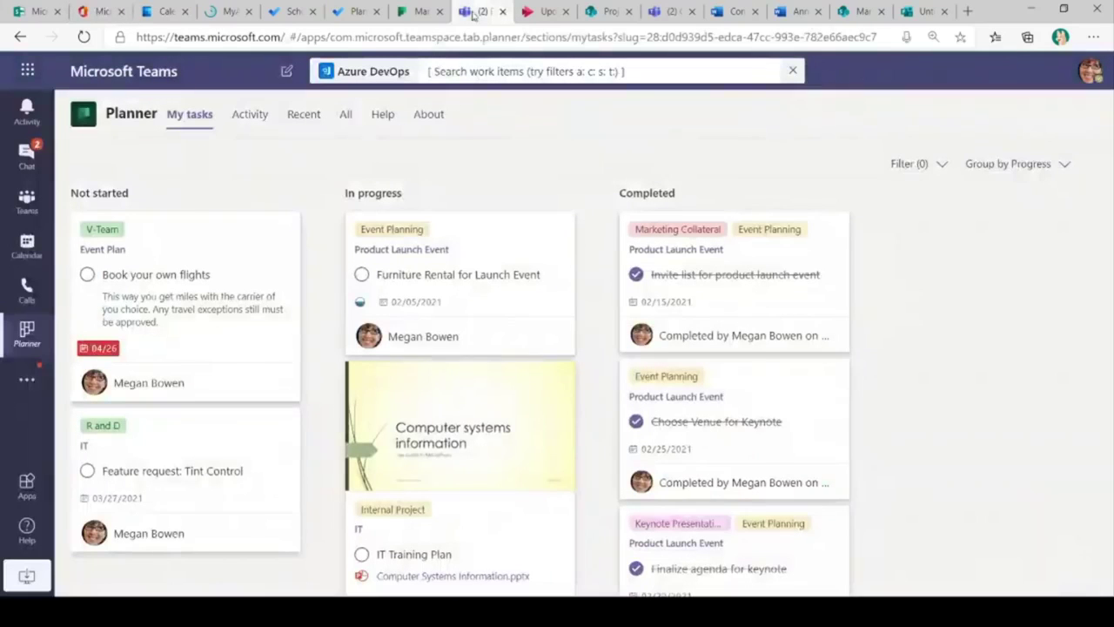
{"action": "left_click", "coordinate": [26, 208]}
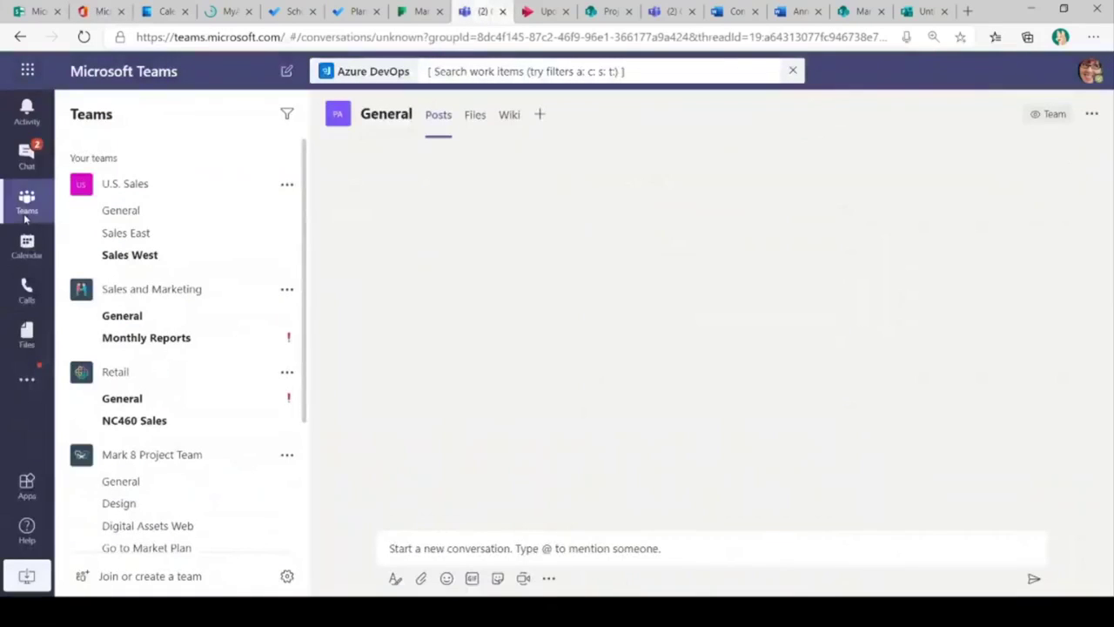
{"action": "left_click", "coordinate": [538, 115]}
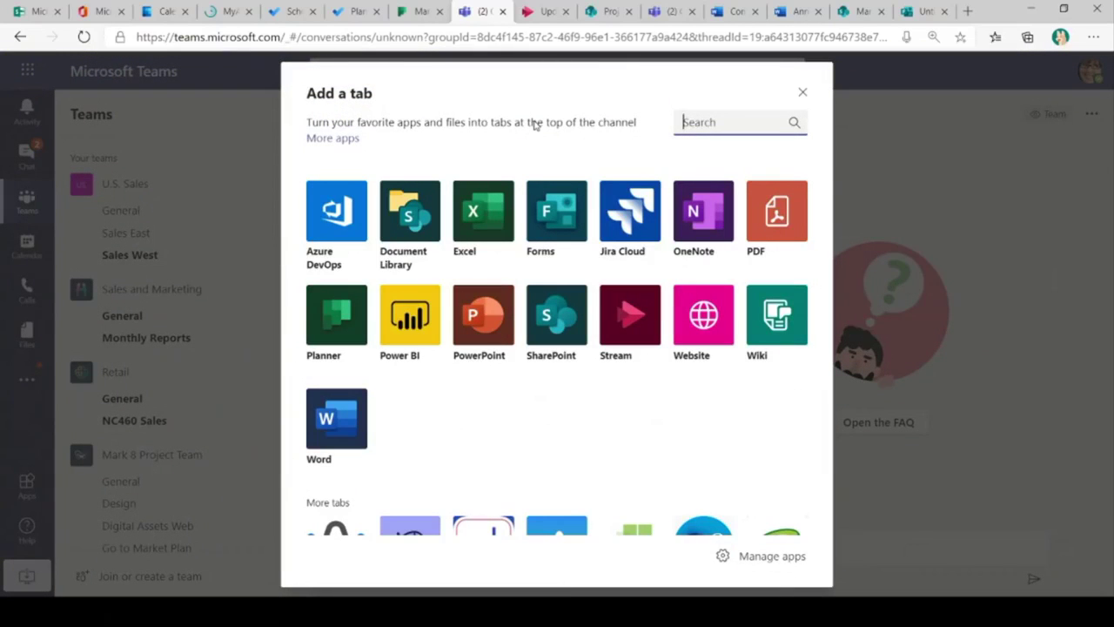
{"action": "key", "text": "Escape"}
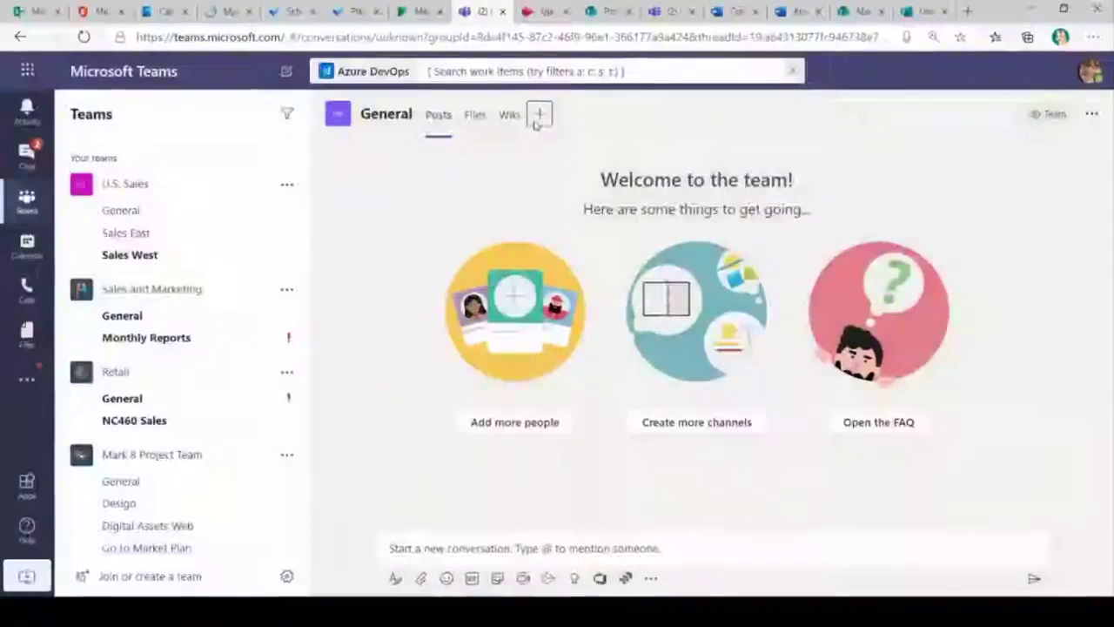
Step: View the Design channel, and expand the Sales Report of Sales and Marketing's Monthly Reports channel to the full view
{"action": "scroll", "coordinate": [182, 348], "scroll_direction": "down", "scroll_amount": 2}
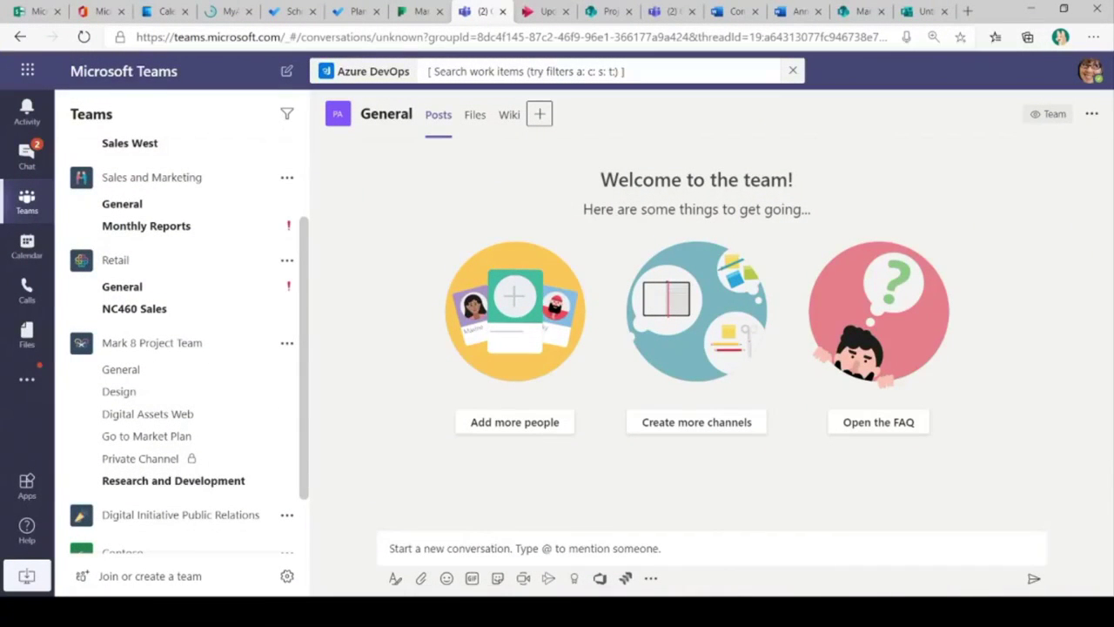
{"action": "left_click", "coordinate": [201, 398]}
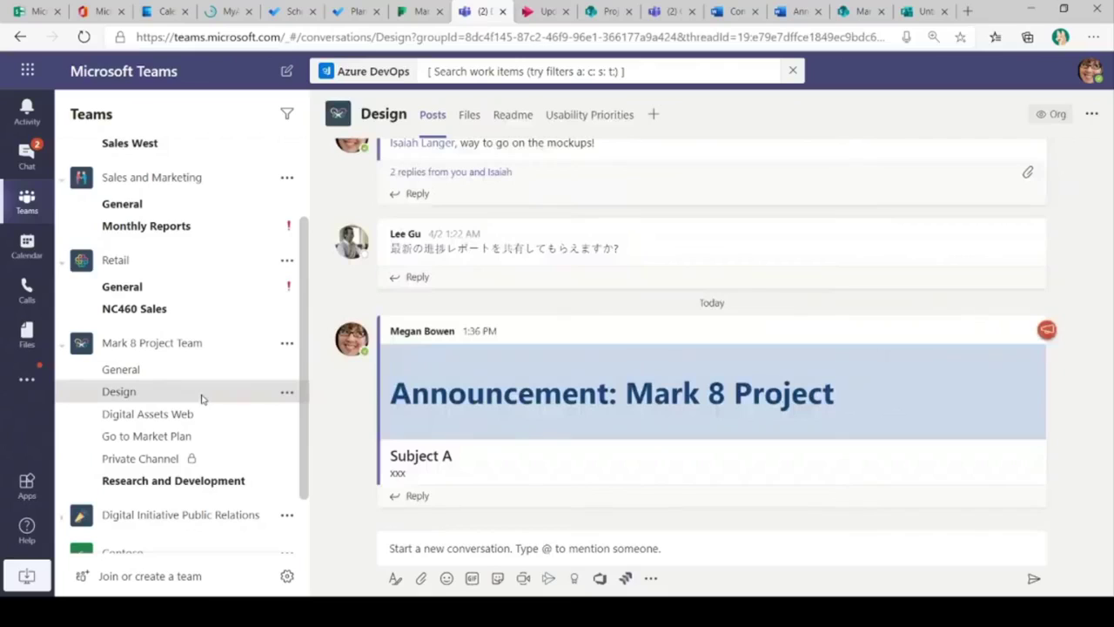
{"action": "left_click", "coordinate": [163, 229]}
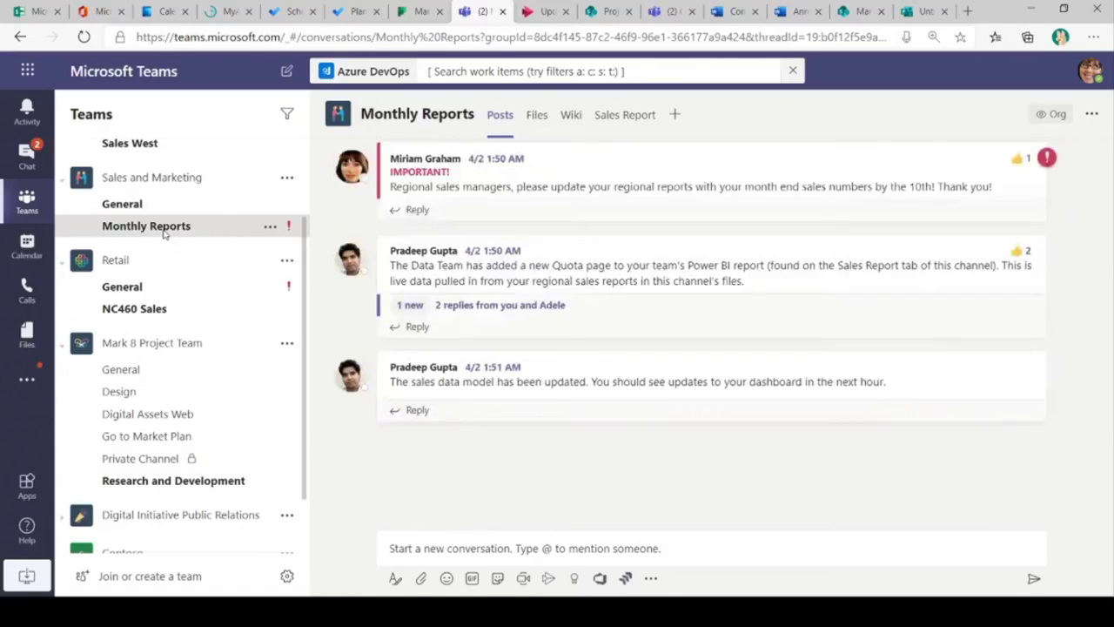
{"action": "left_click", "coordinate": [630, 116]}
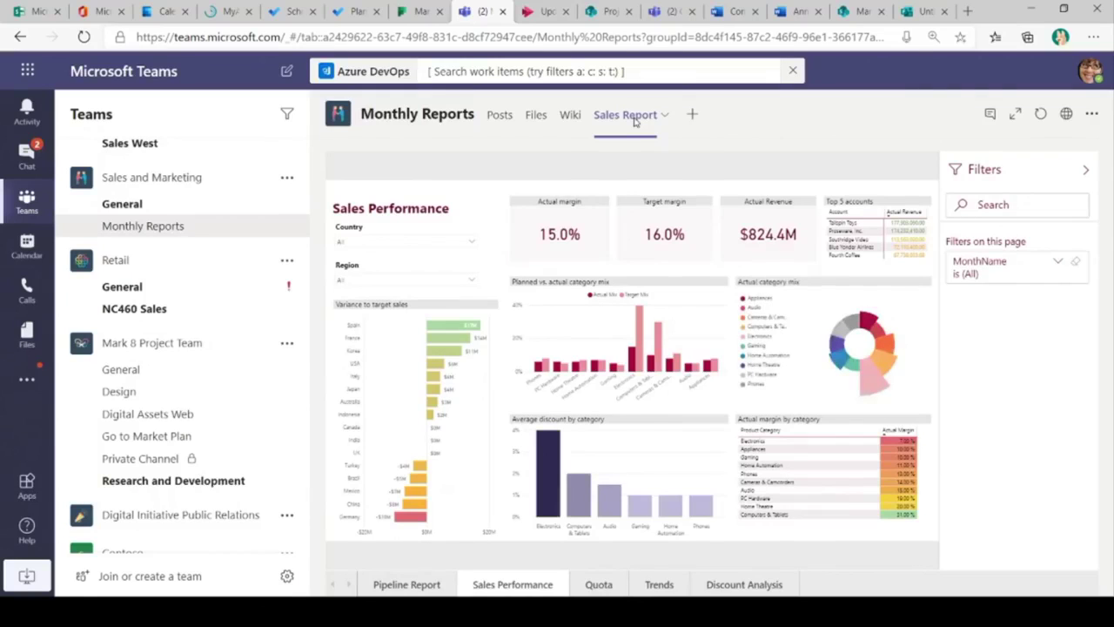
{"action": "left_click", "coordinate": [1015, 113]}
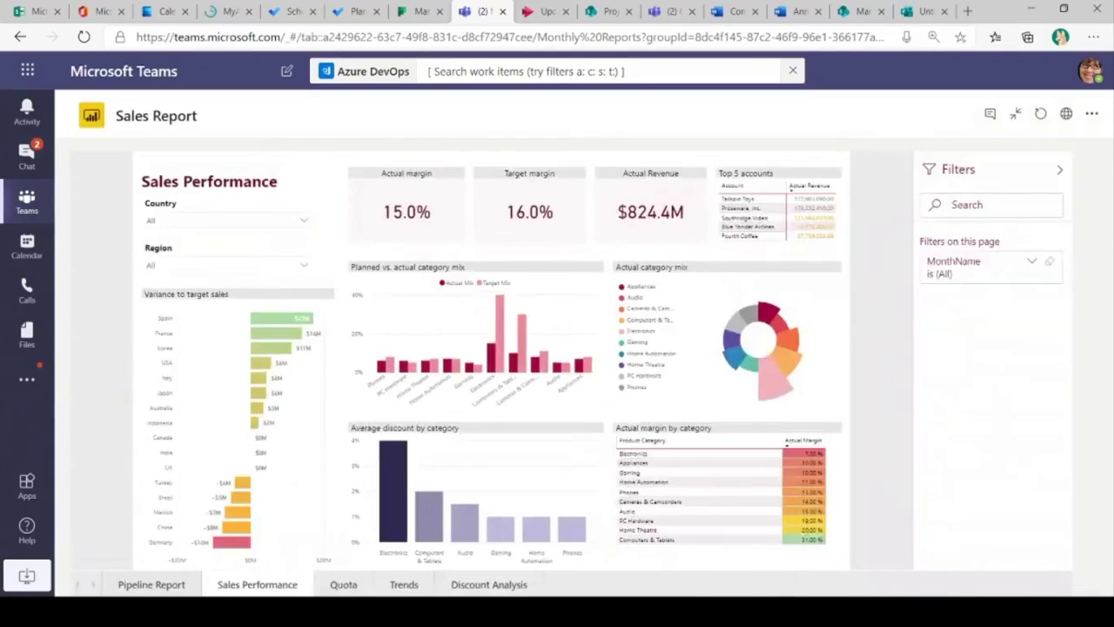
Step: Filter the Pipeline Report page by China on the opportunity map and set the date range's end to 7/11/2017
{"action": "left_click", "coordinate": [151, 584]}
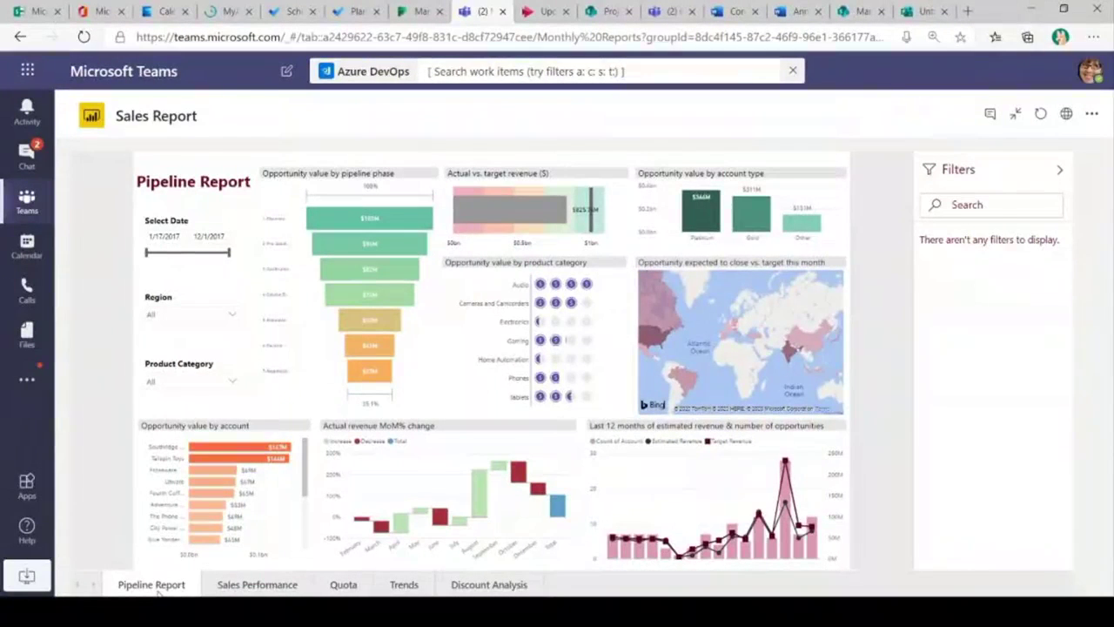
{"action": "left_click", "coordinate": [806, 336]}
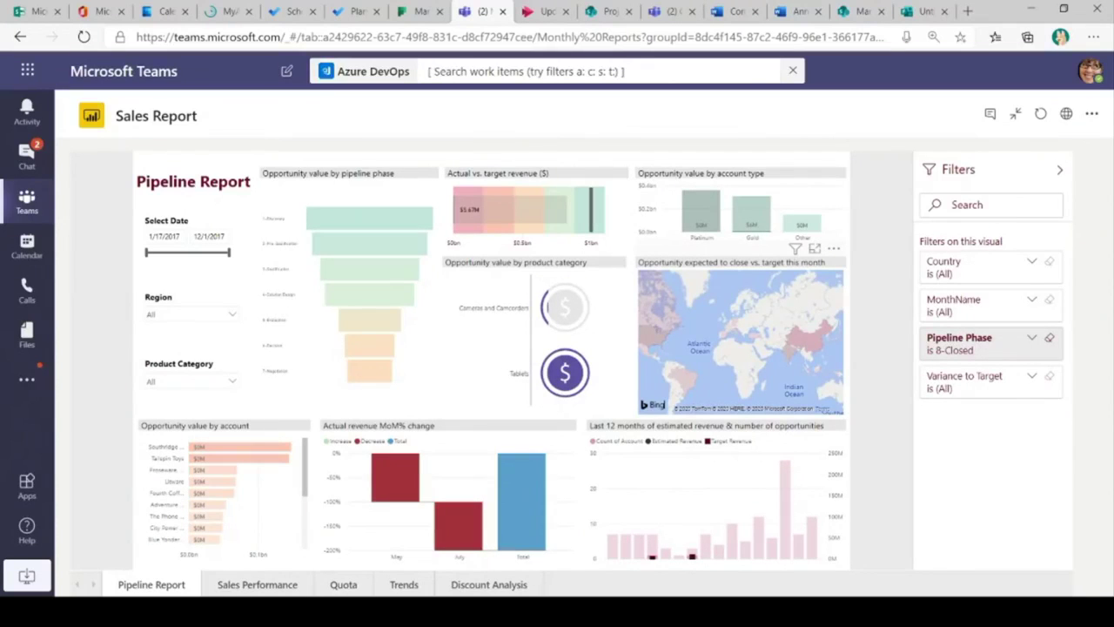
{"action": "left_click_drag", "start_coordinate": [229, 252], "coordinate": [192, 252]}
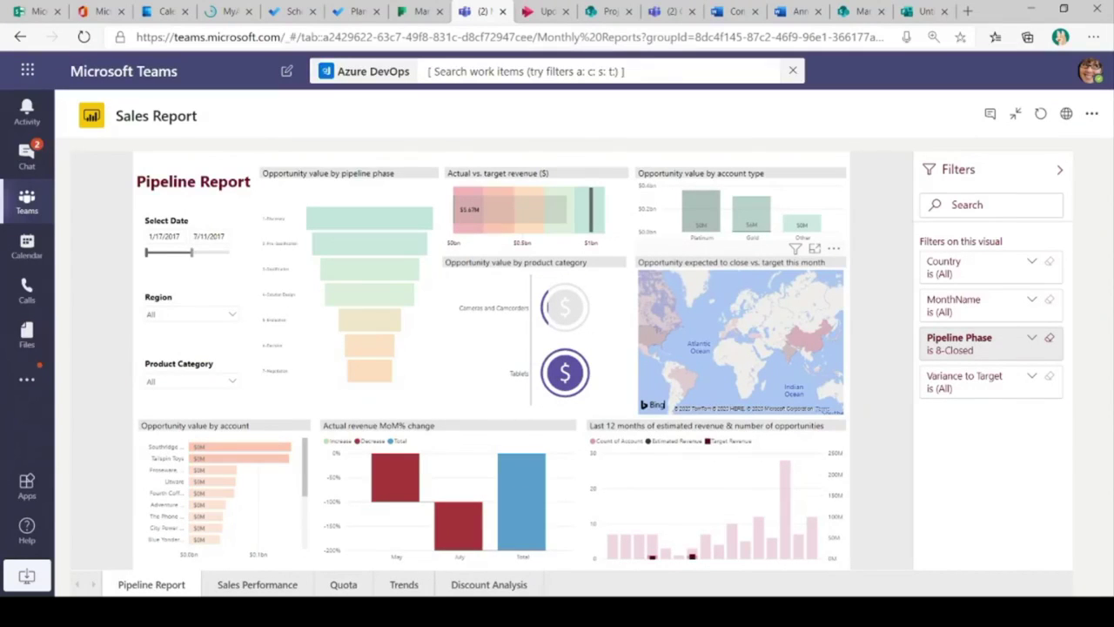